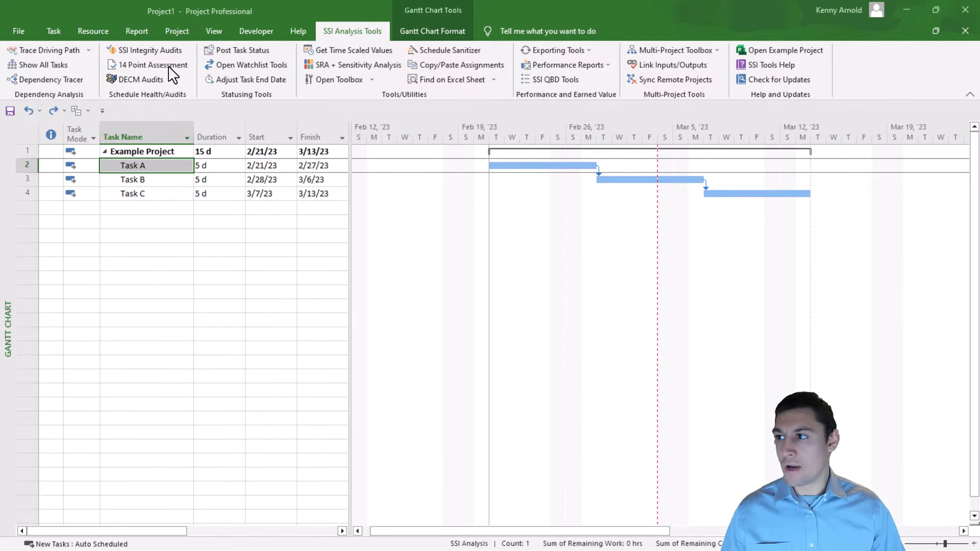
- Set the Status Date gridline of the Gantt chart to the dash-dot line type, keeping its colour red
left_click(178, 31)
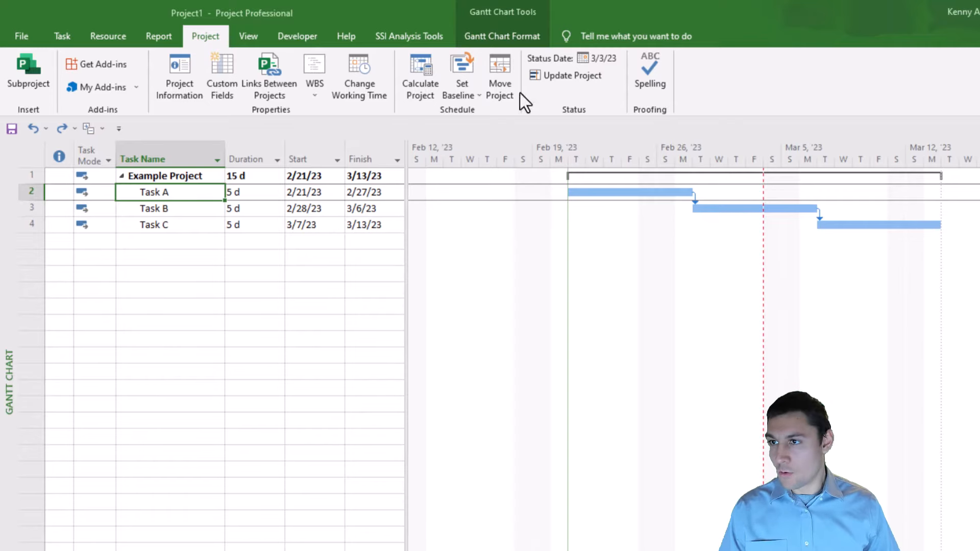
left_click(501, 36)
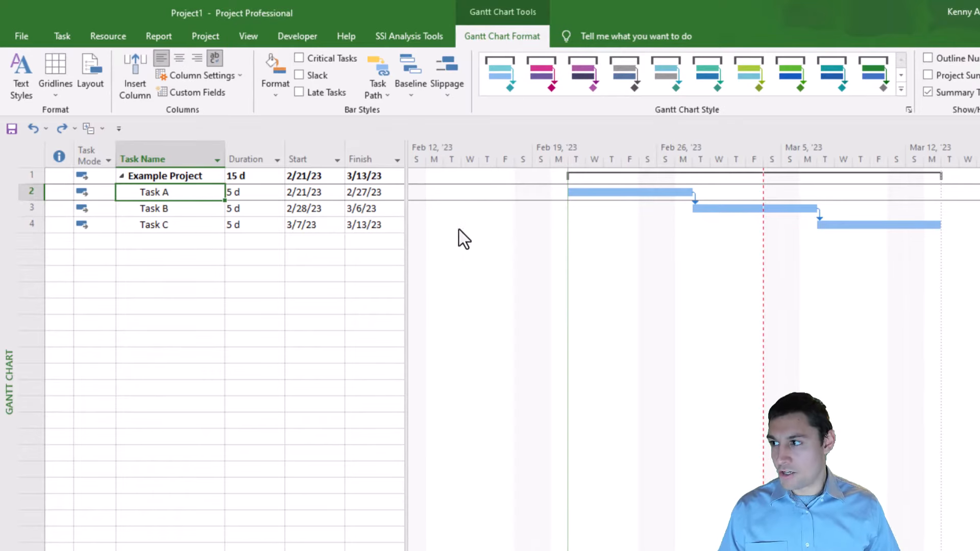
left_click(61, 84)
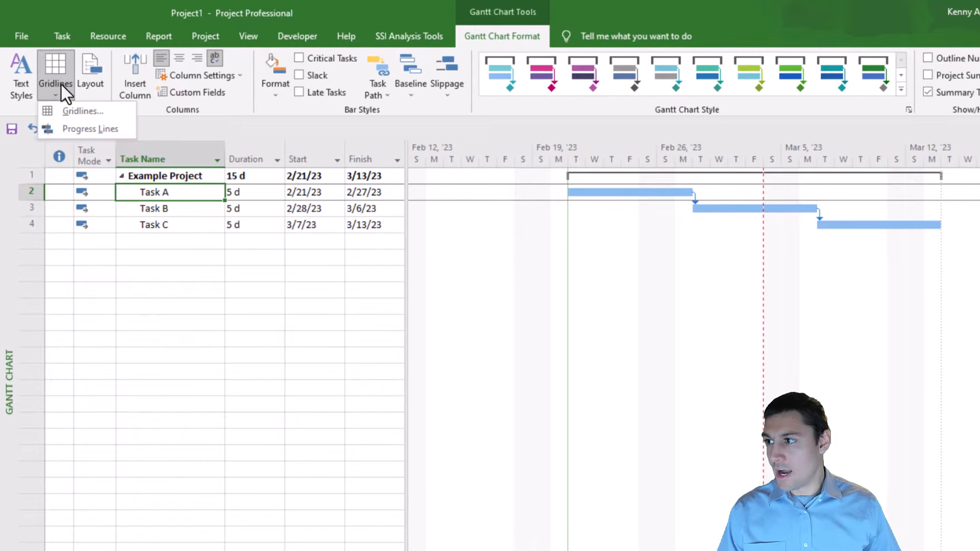
left_click(93, 113)
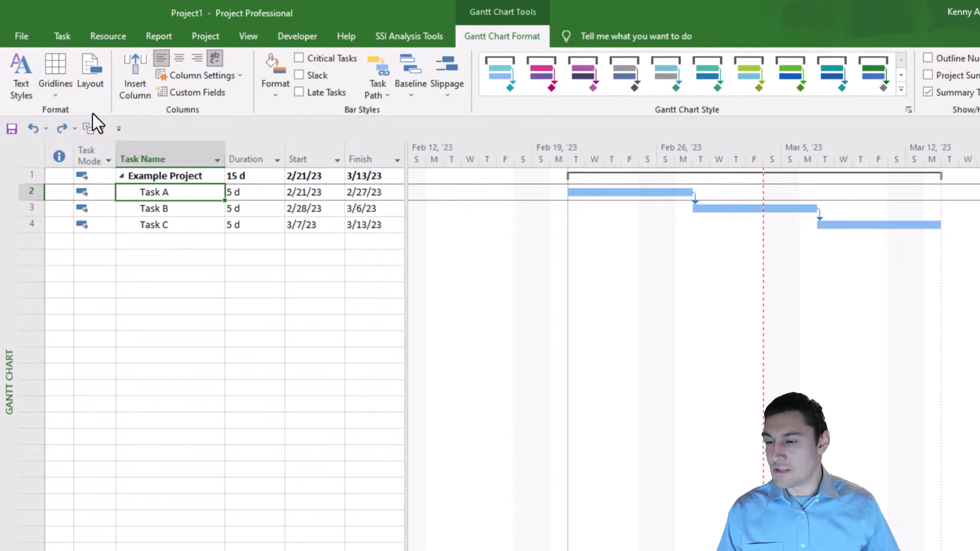
left_click_drag(518, 259, 567, 220)
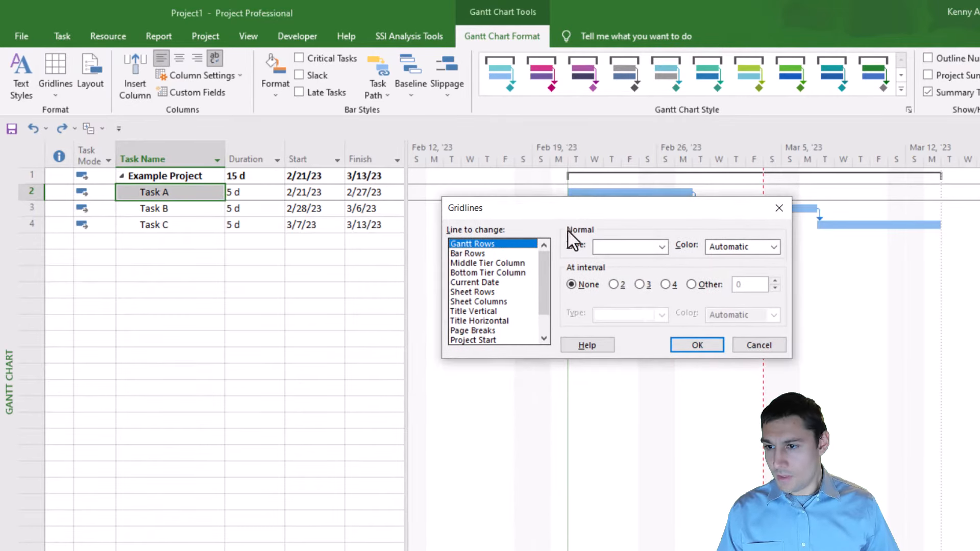
left_click_drag(547, 268, 543, 298)
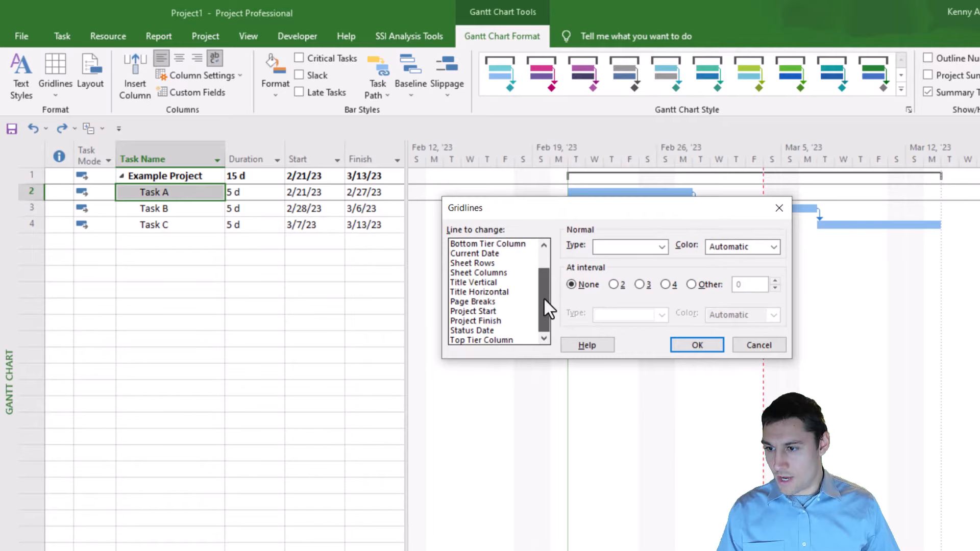
left_click(481, 330)
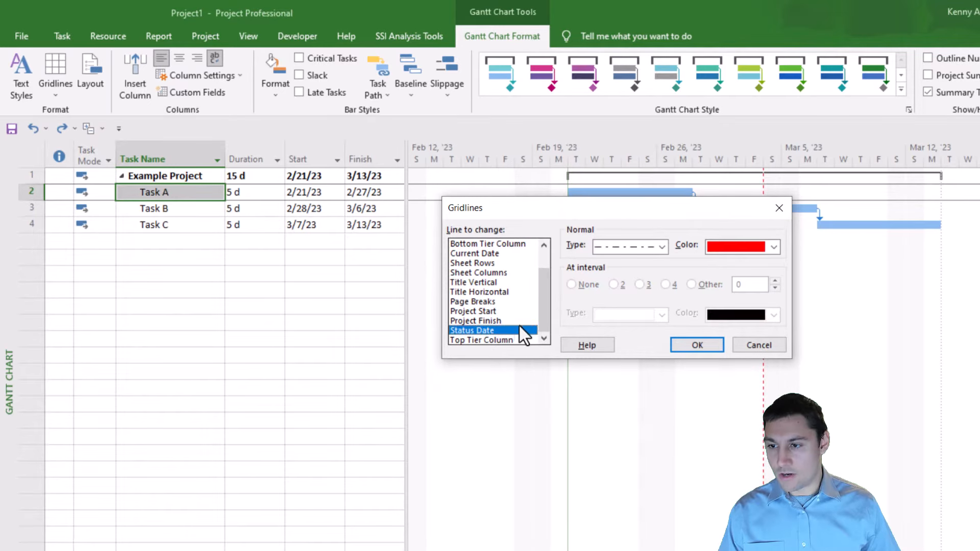
left_click(662, 247)
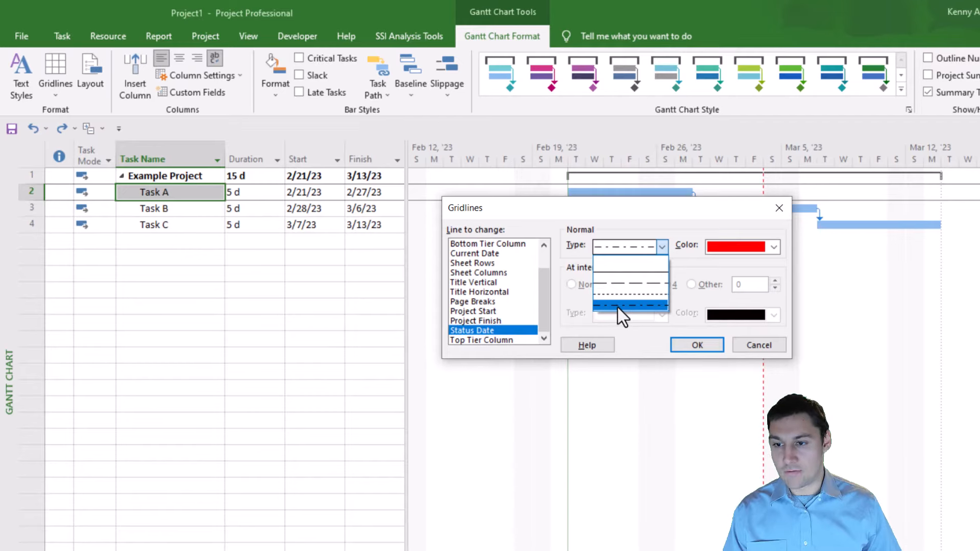
left_click(632, 306)
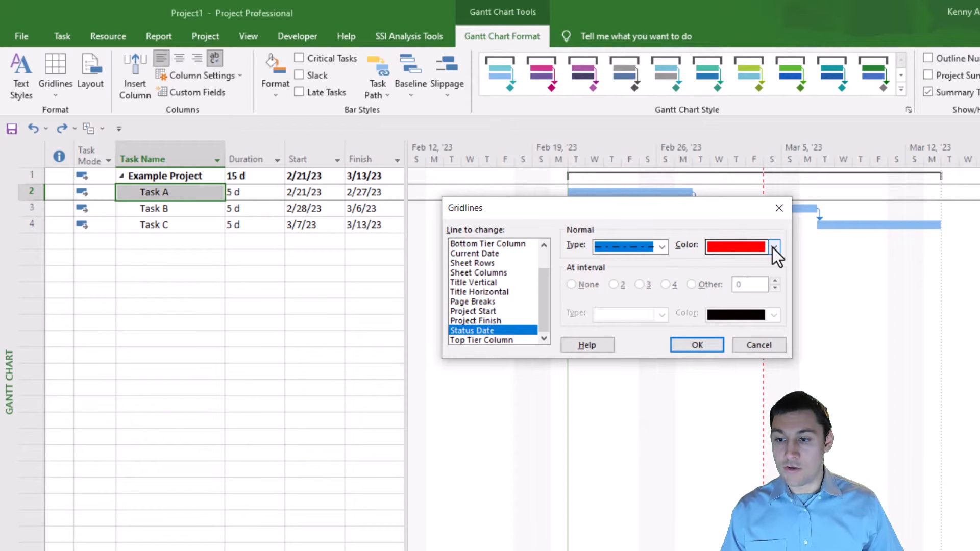
left_click(702, 346)
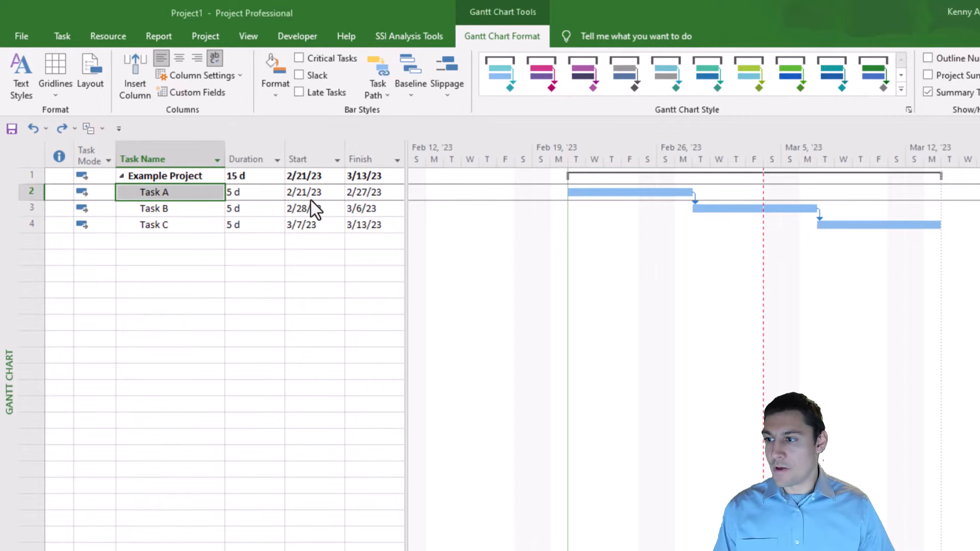
- Examine the planned start and finish dates of Task A, Task B and Task C
left_click(383, 195)
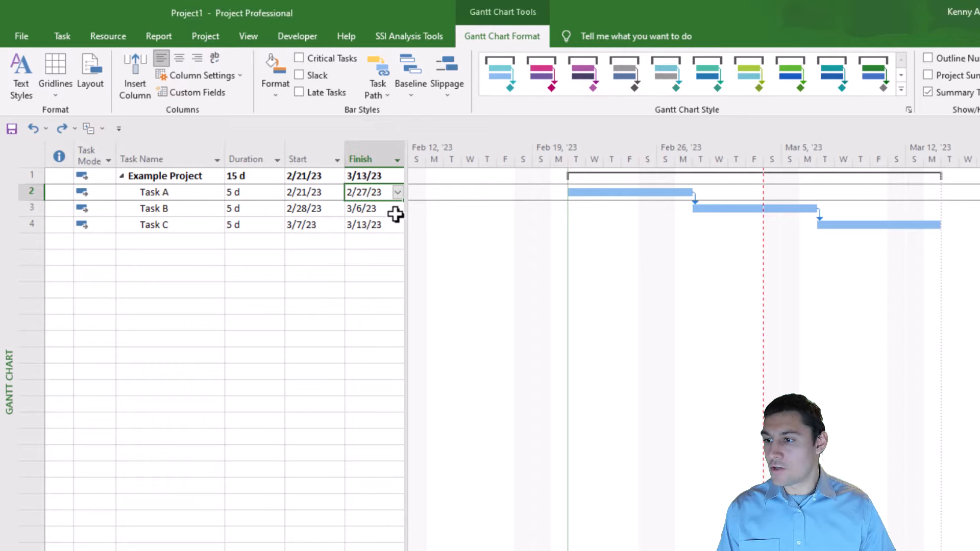
left_click(317, 209)
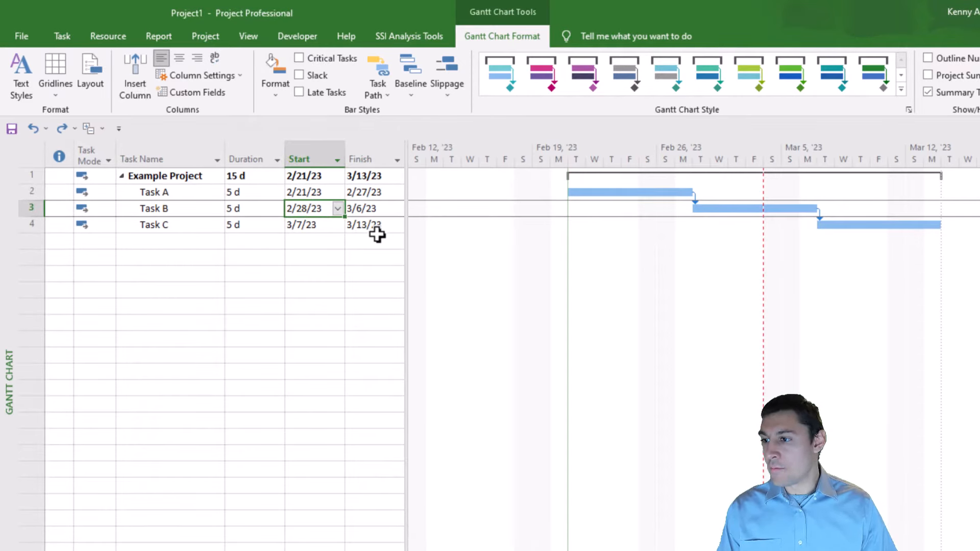
left_click(376, 211)
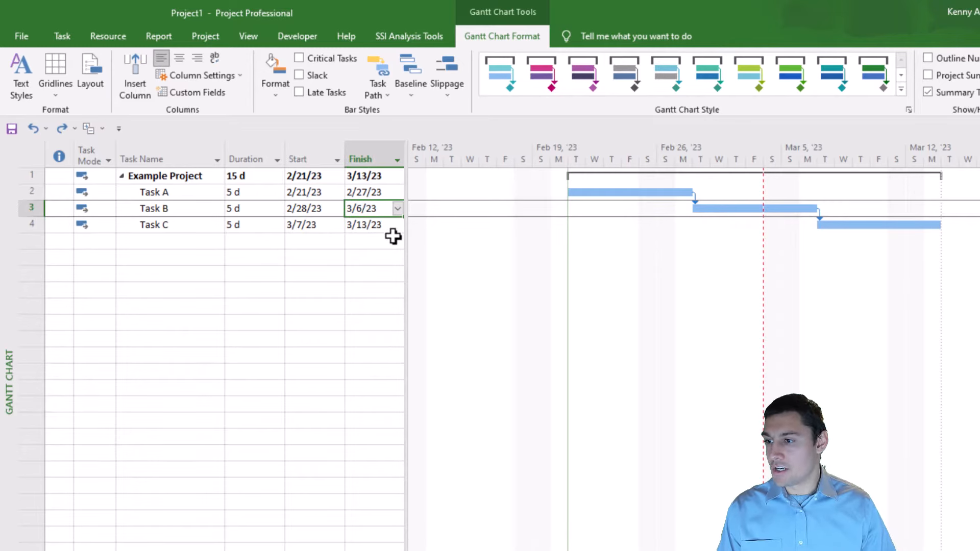
left_click(315, 225)
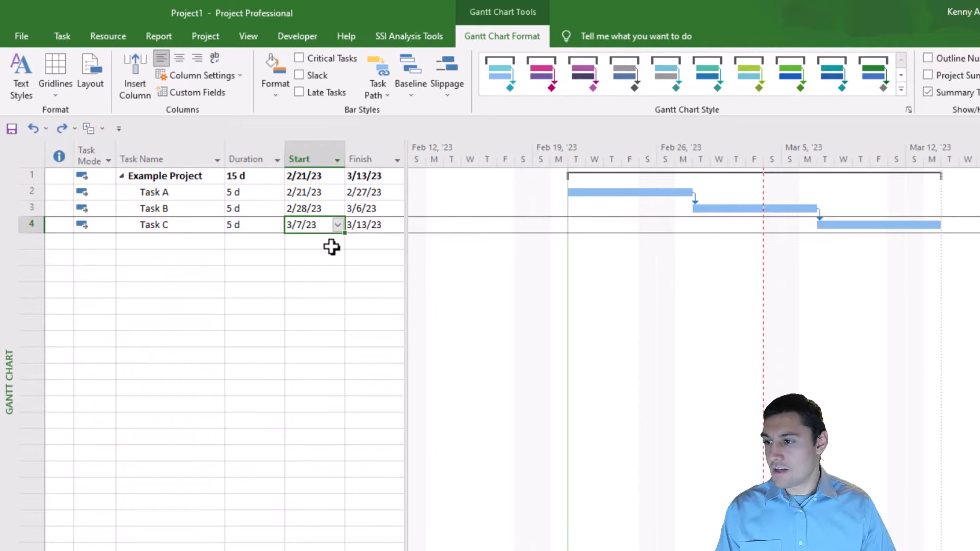
left_click(377, 225)
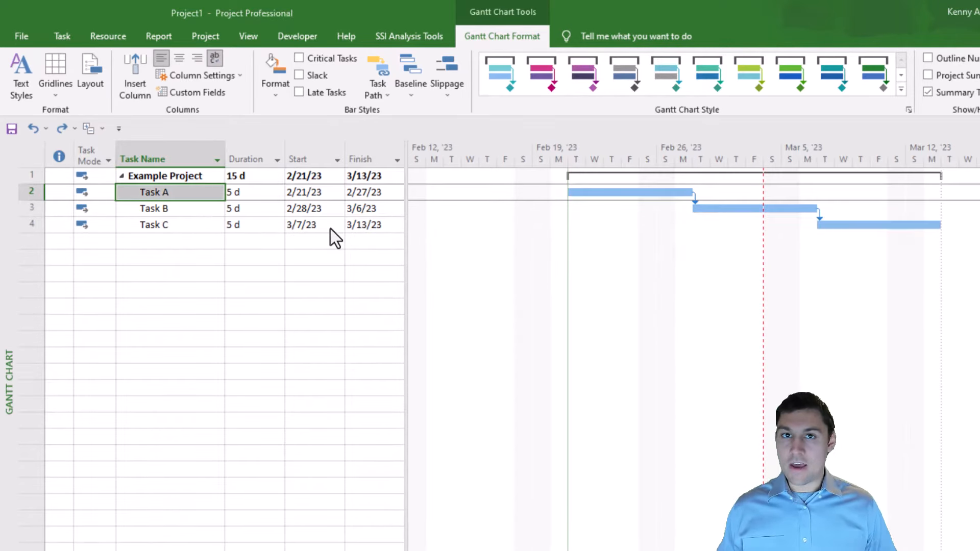
left_click_drag(311, 193, 375, 225)
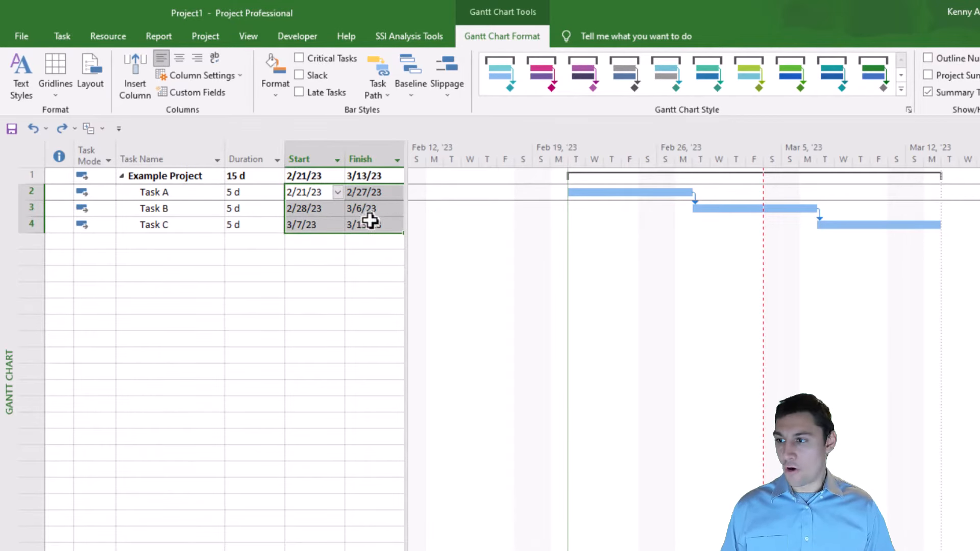
- Insert an Actual Start column before the Start column of the task table
left_click(303, 153)
key("Insert")
type("actual")
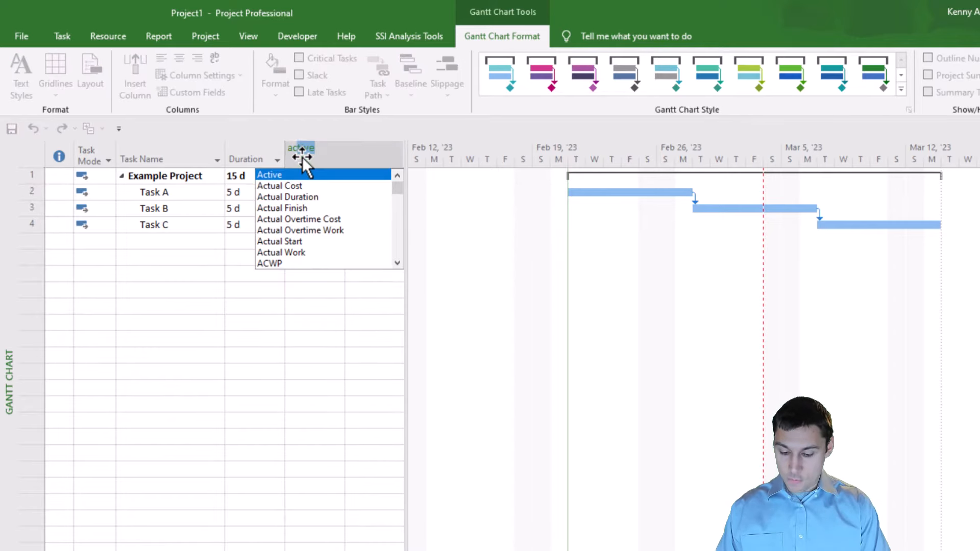
key("Down")
key("Down")
key("Down")
key("Down")
key("Down")
key("Return")
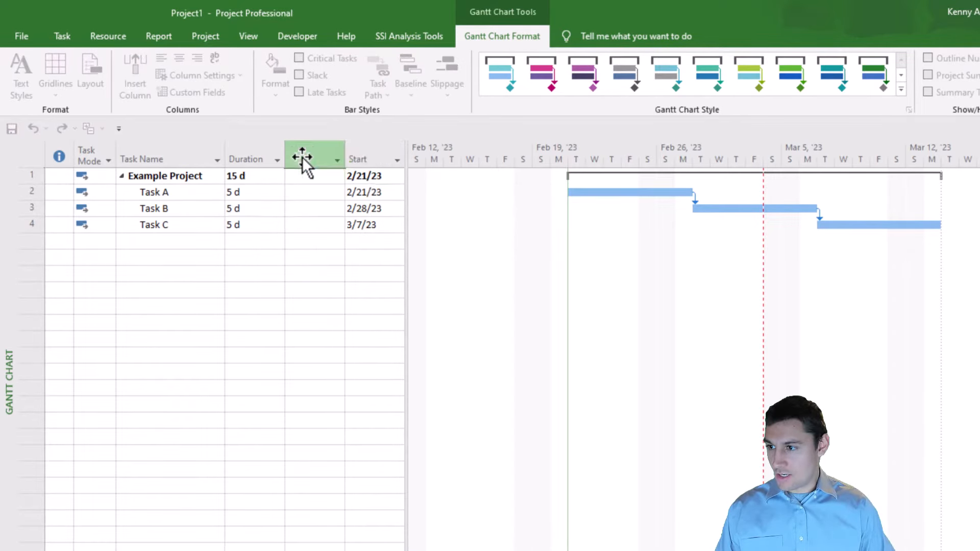
- Insert an Actual Finish column before the Start column and widen the task table to show the Finish column
left_click(376, 158)
key("Insert")
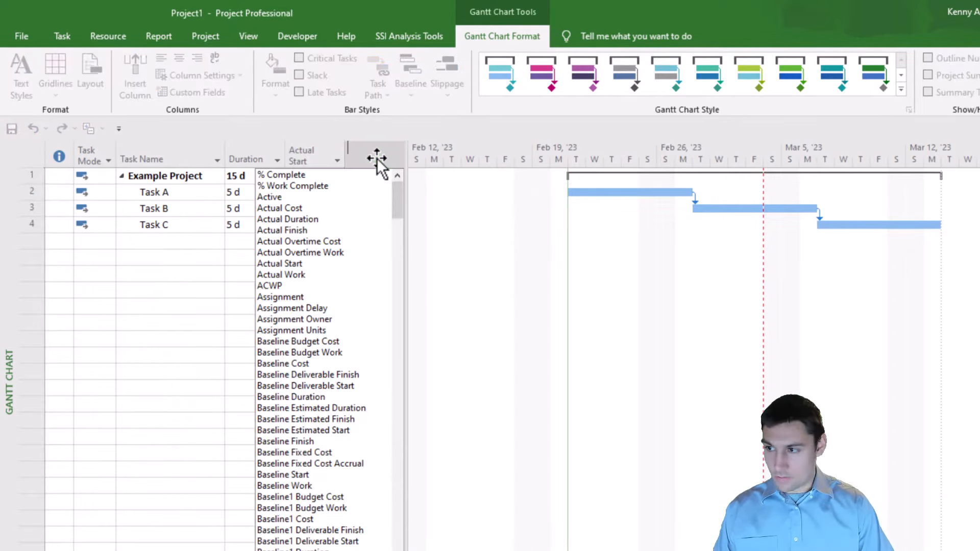
type("acti")
key("Down")
key("Down")
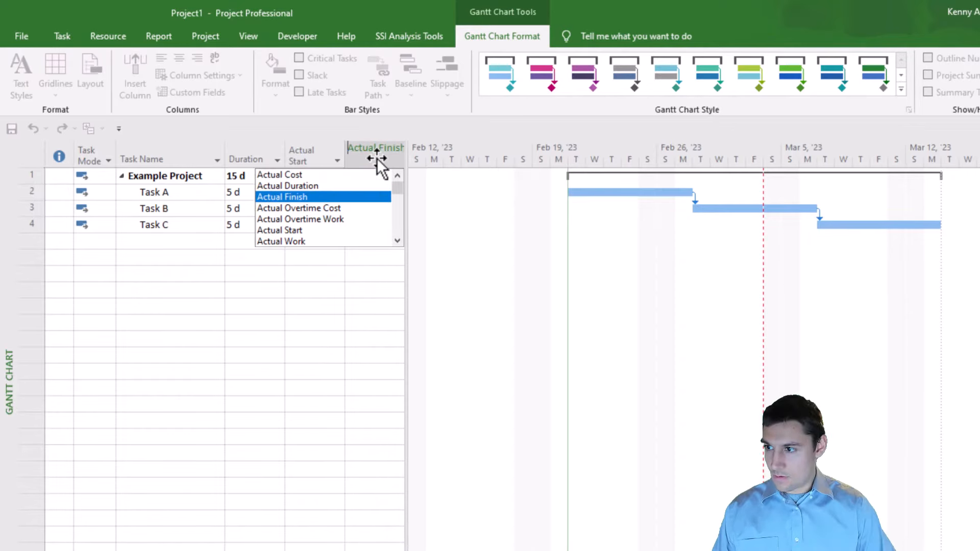
key("Return")
left_click_drag(407, 201, 499, 200)
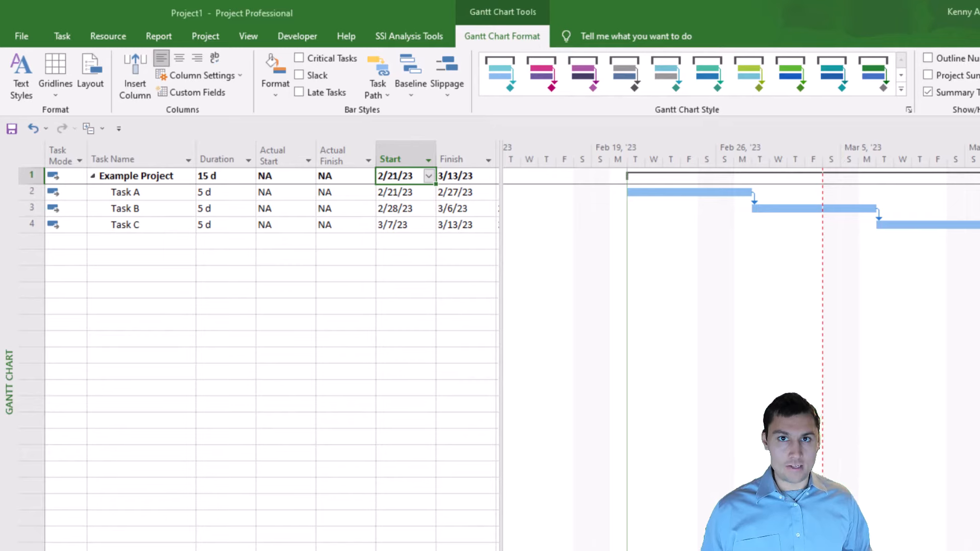
key("Escape")
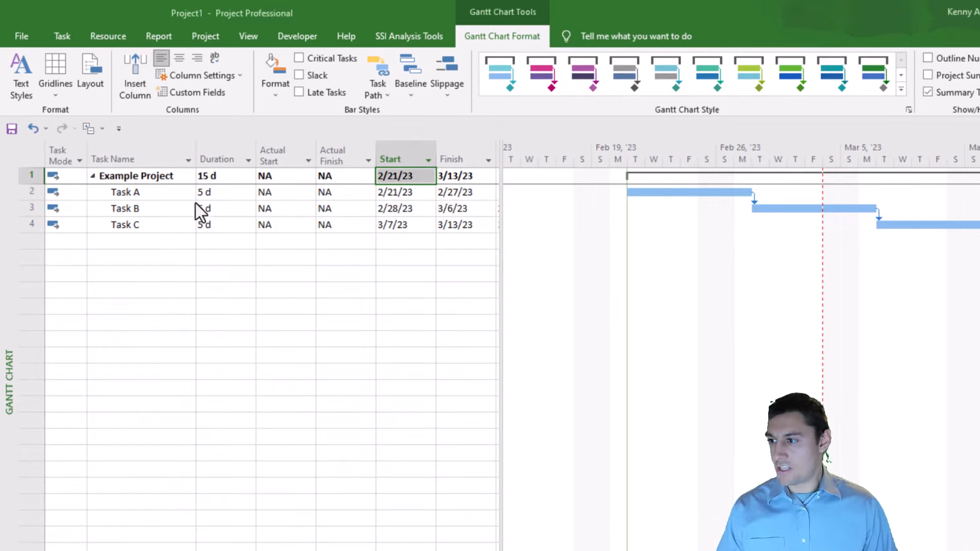
- Compare Task A's planned start and finish dates with the project's status date
left_click(161, 195)
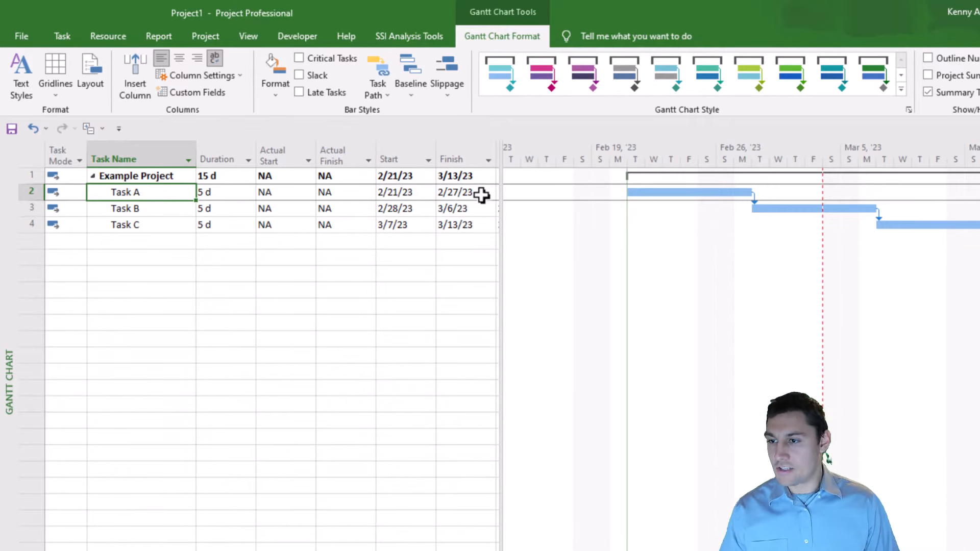
left_click_drag(481, 195, 398, 193)
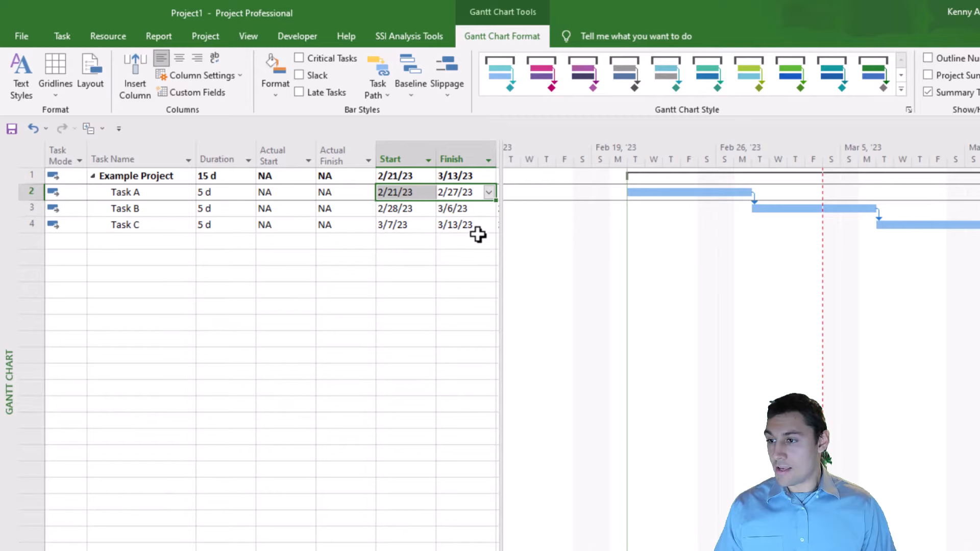
left_click(202, 40)
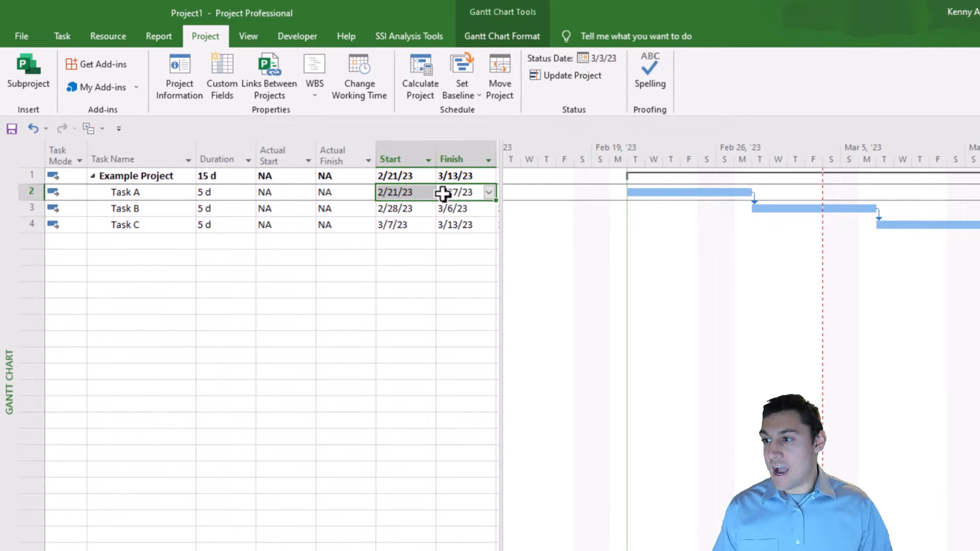
left_click(146, 192)
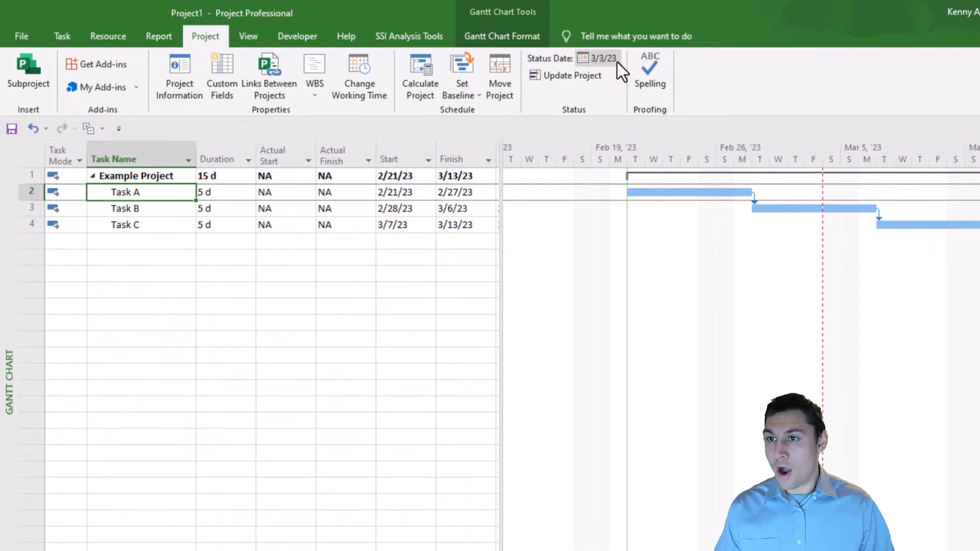
- Insert a % Complete column before the Duration column
left_click(222, 150)
key("Insert")
left_click(228, 174)
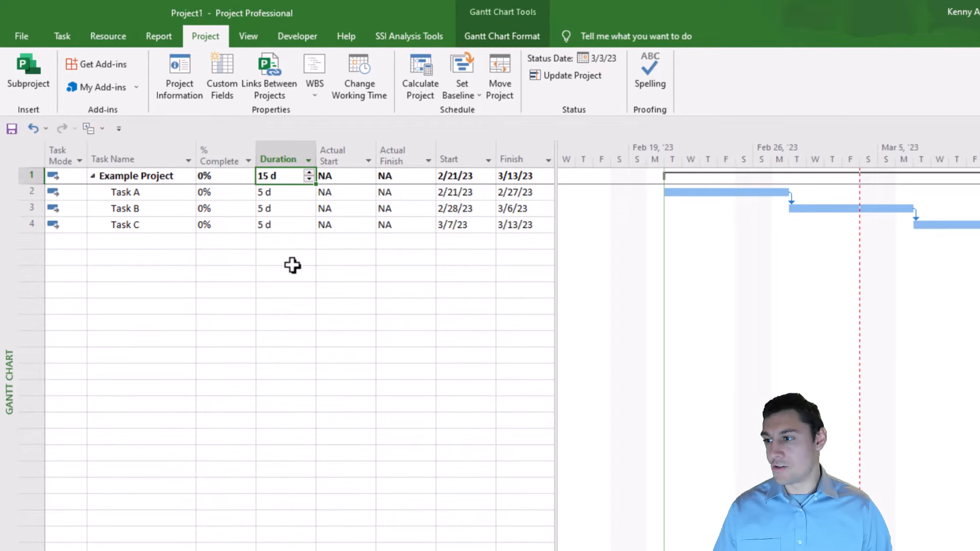
- Set Task A's % Complete to 60
left_click(141, 193)
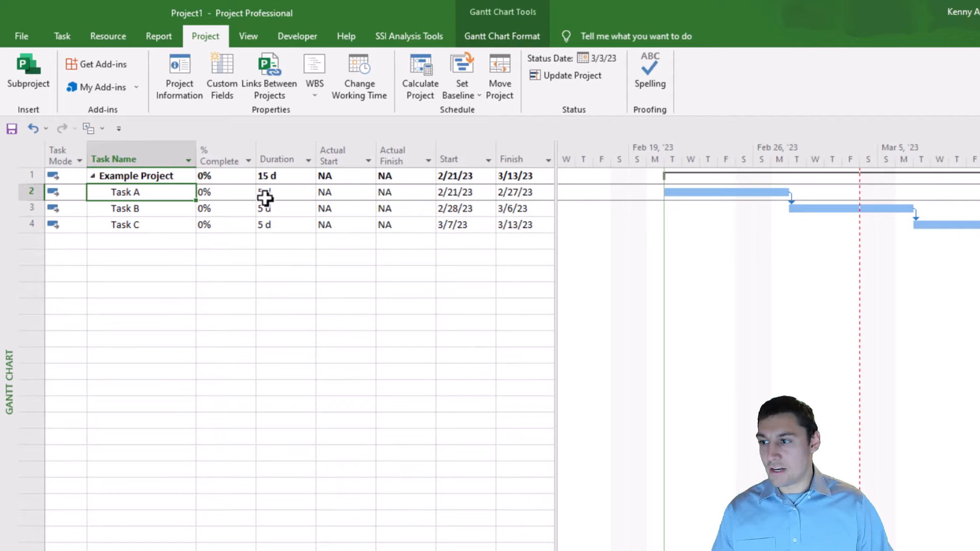
left_click(239, 193)
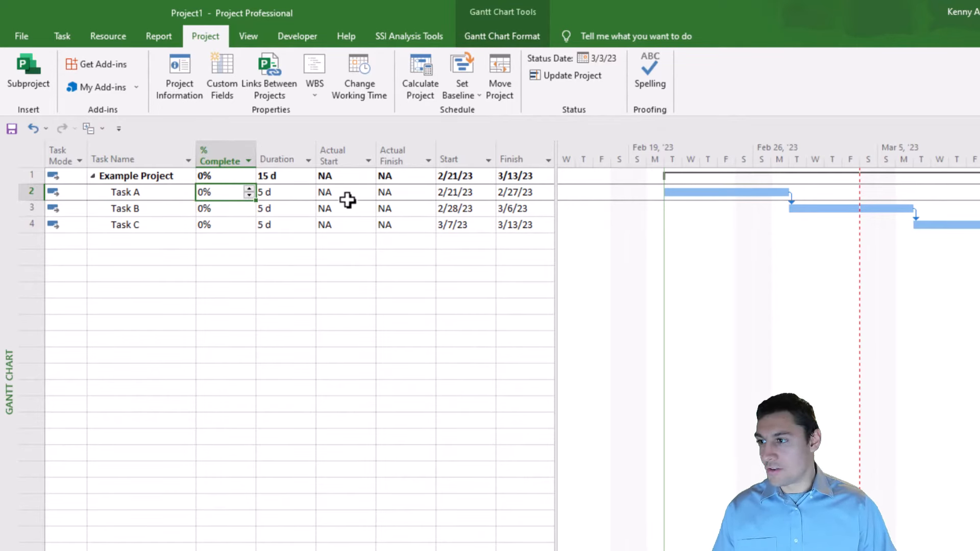
type("60")
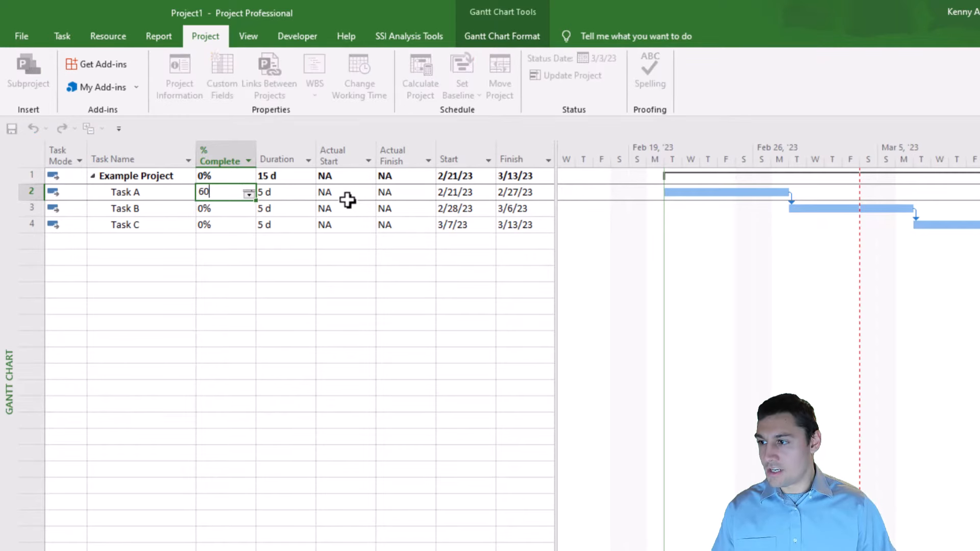
key("Return")
left_click(240, 197)
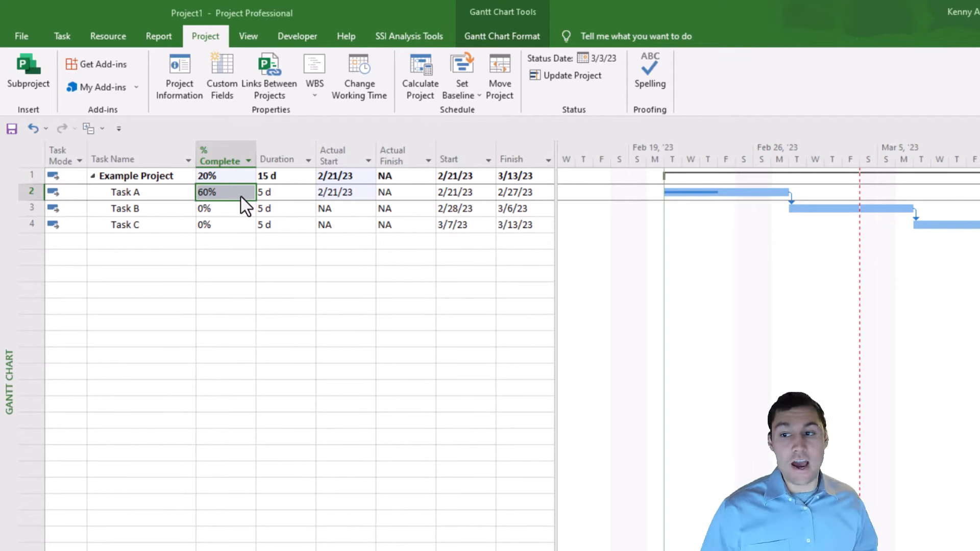
left_click(233, 194)
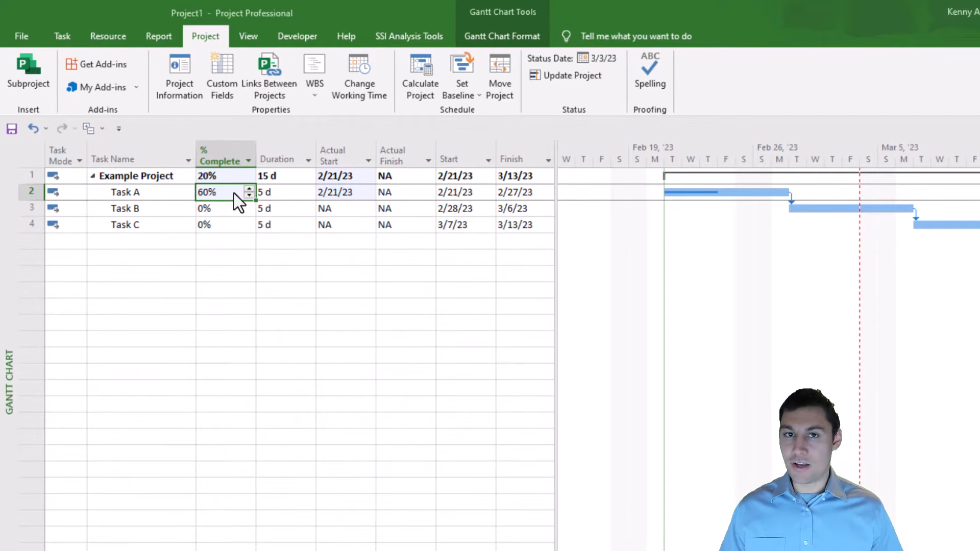
left_click(241, 197)
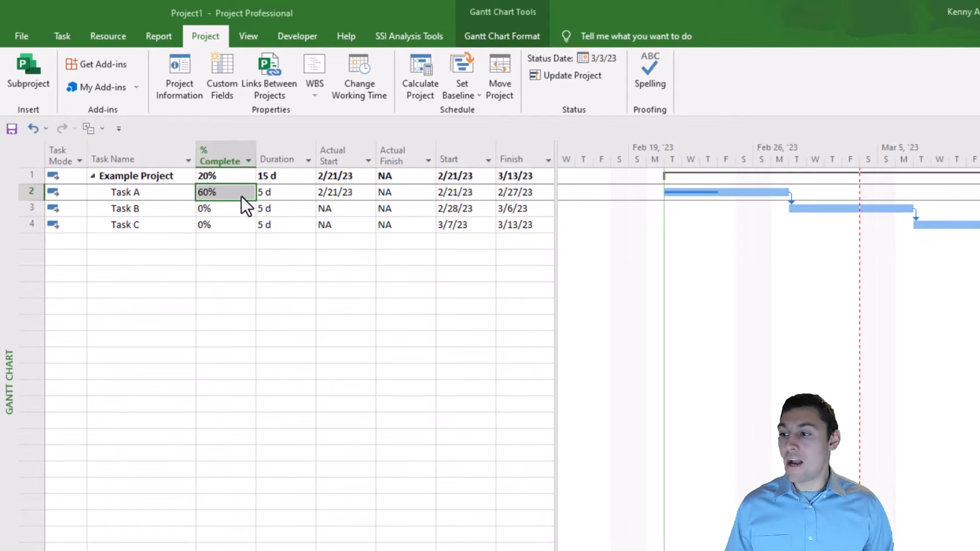
left_click(34, 191)
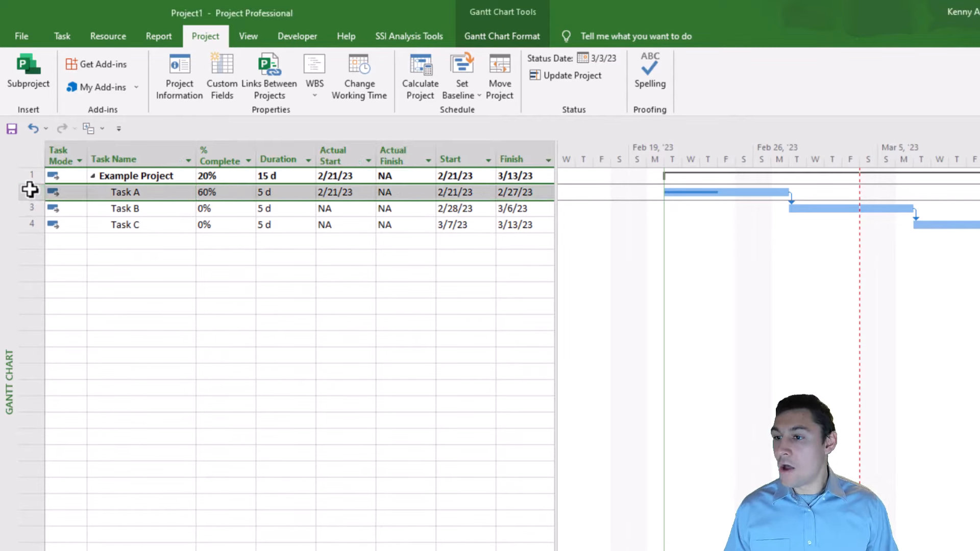
left_click(172, 194)
left_click(235, 191)
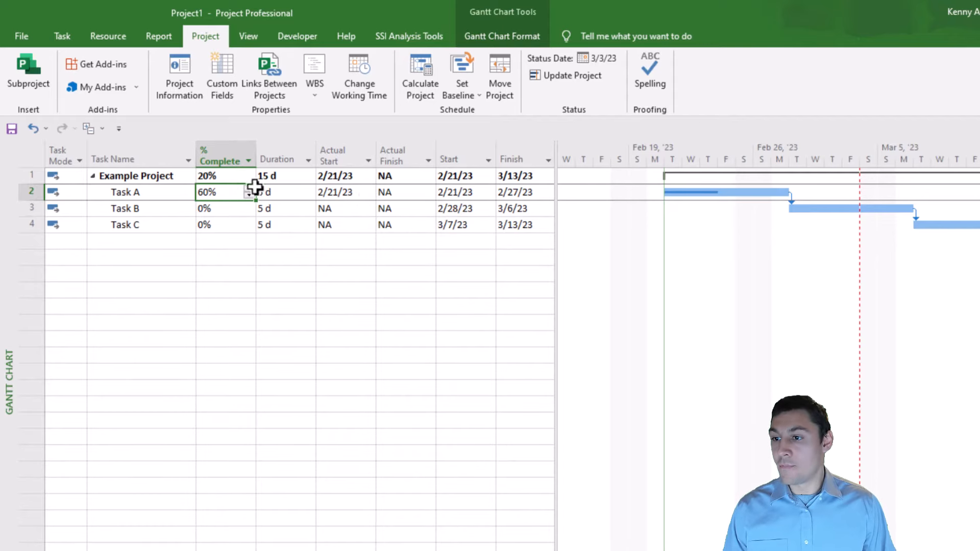
- Examine Task A's % Complete and planned finish against the status date, along with the planned start dates of Tasks B and C
left_click(527, 192)
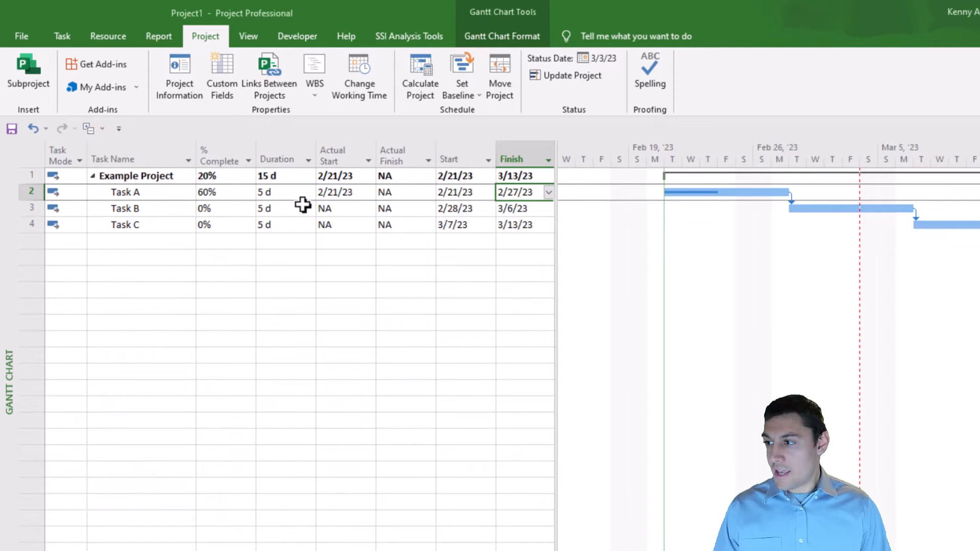
left_click(21, 192)
left_click(223, 194)
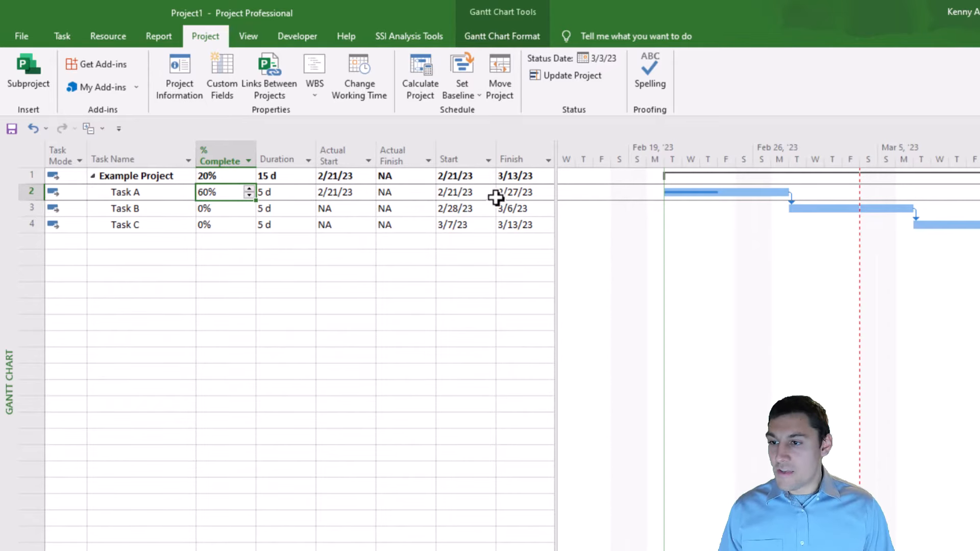
left_click(516, 193)
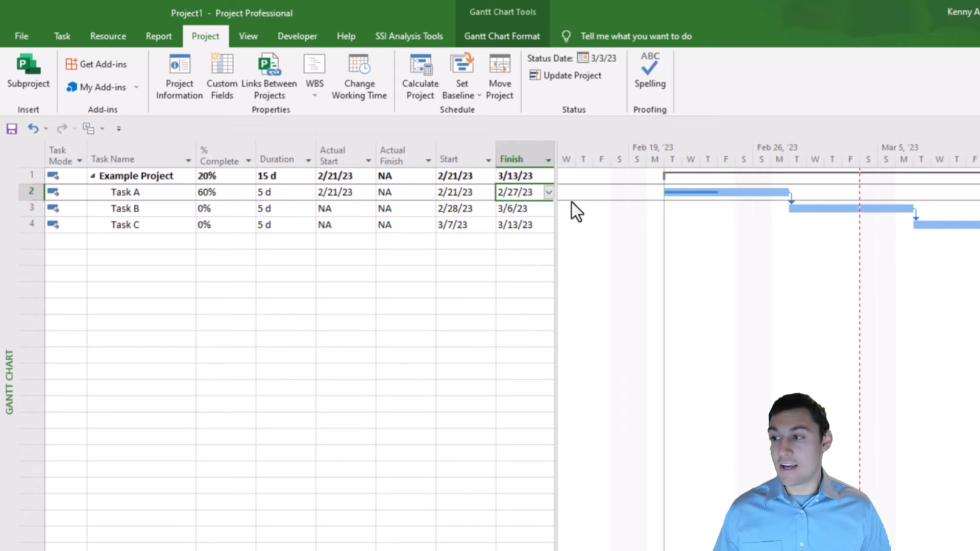
left_click(580, 213)
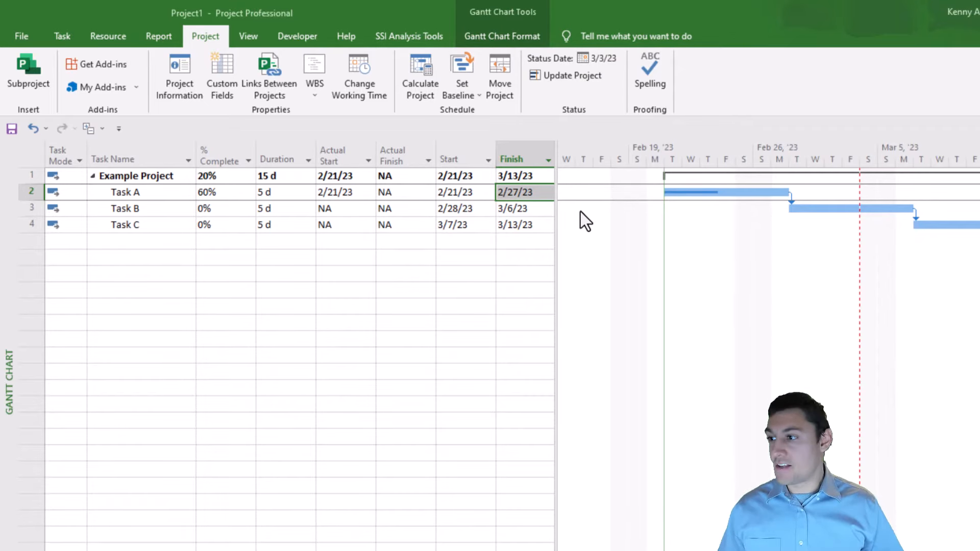
left_click(164, 209)
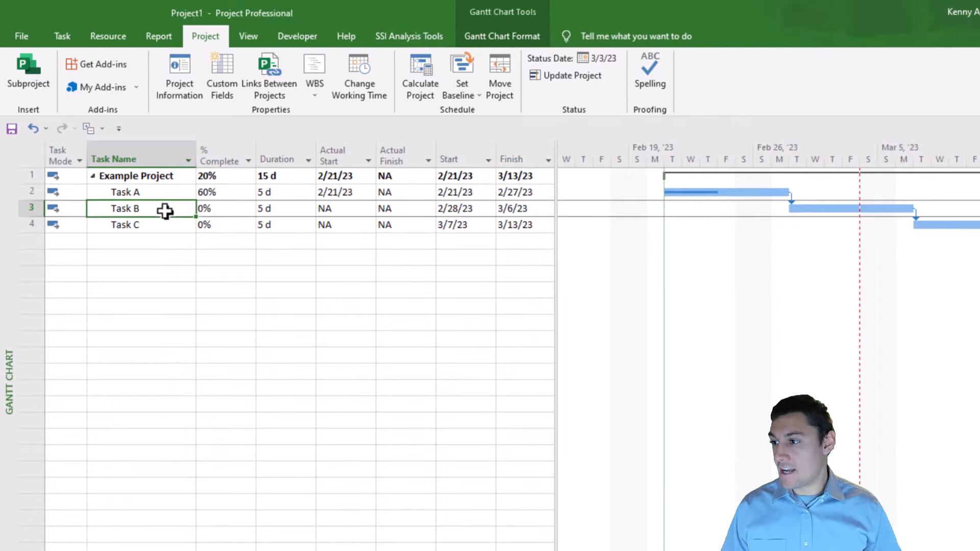
left_click(529, 192)
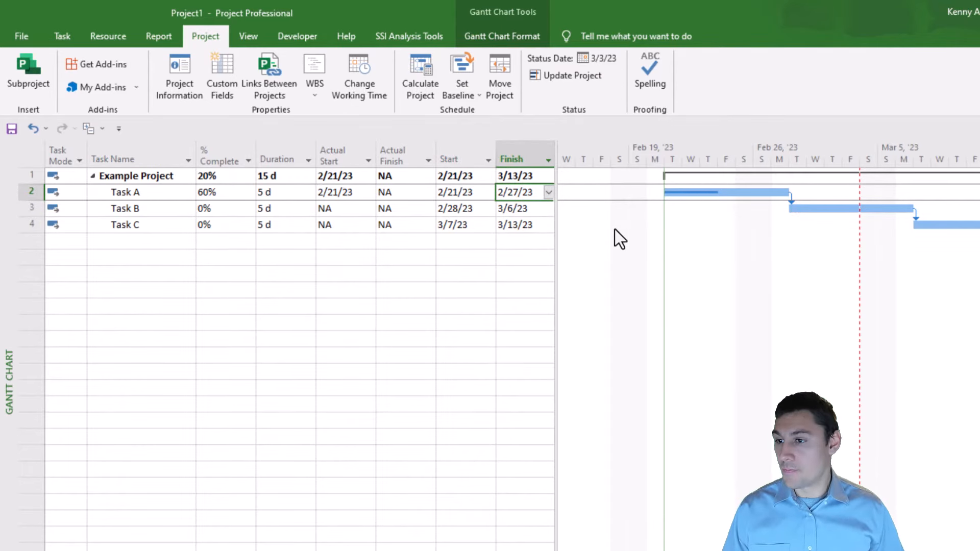
left_click(452, 210)
left_click(125, 213)
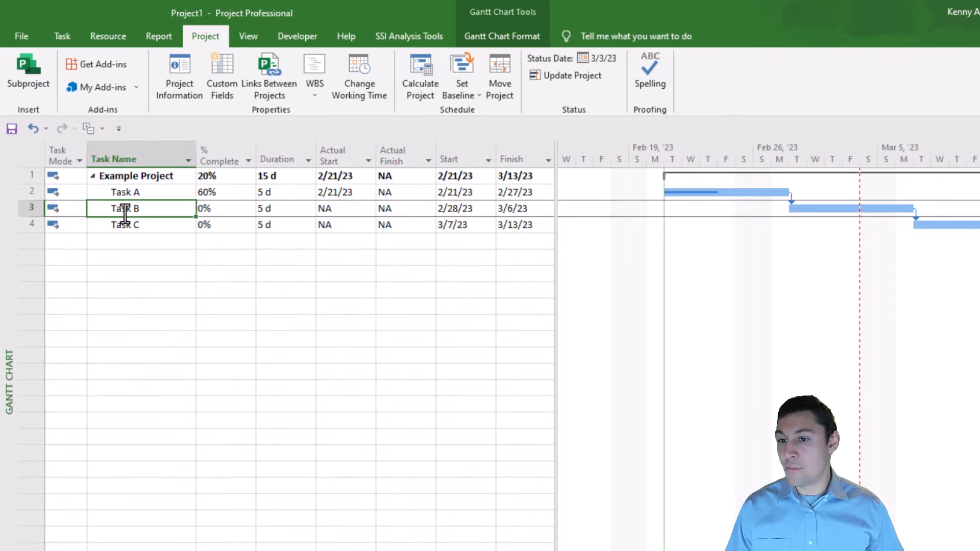
left_click(141, 227)
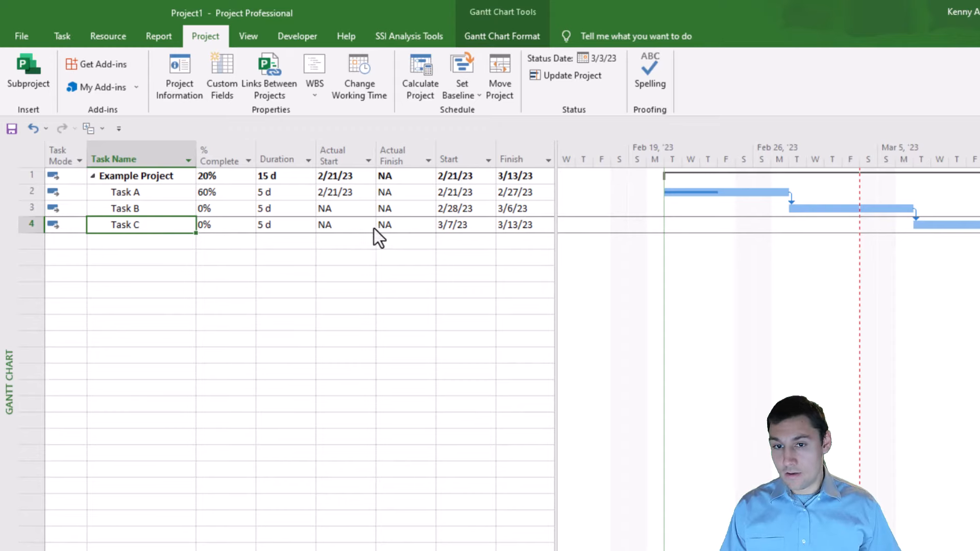
left_click(464, 226)
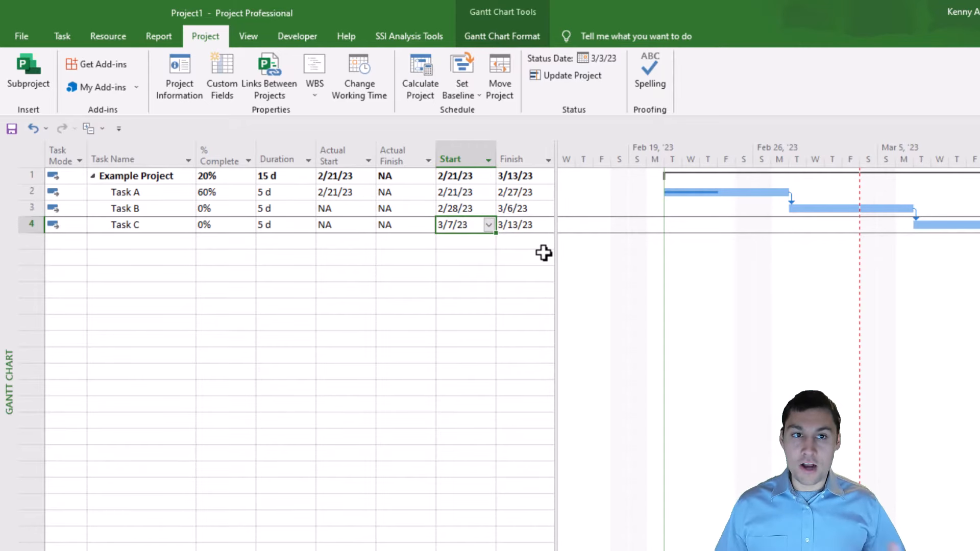
- Clear Task A's % Complete back to 0%
key("ctrl+z")
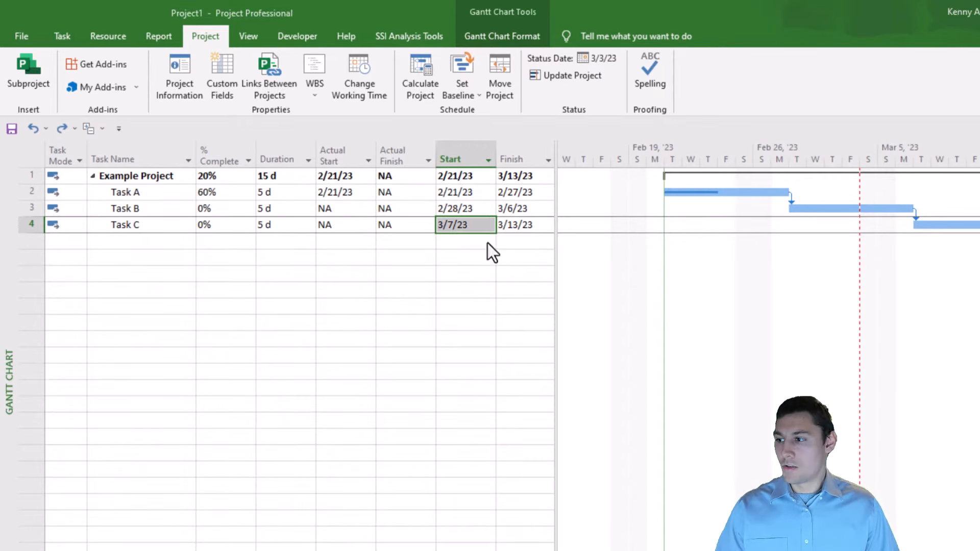
left_click(172, 192)
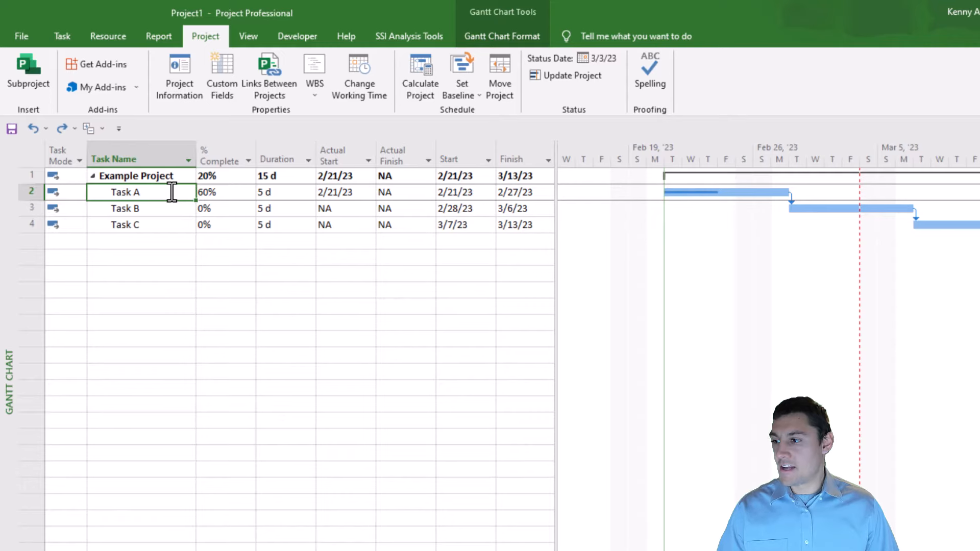
left_click(232, 194)
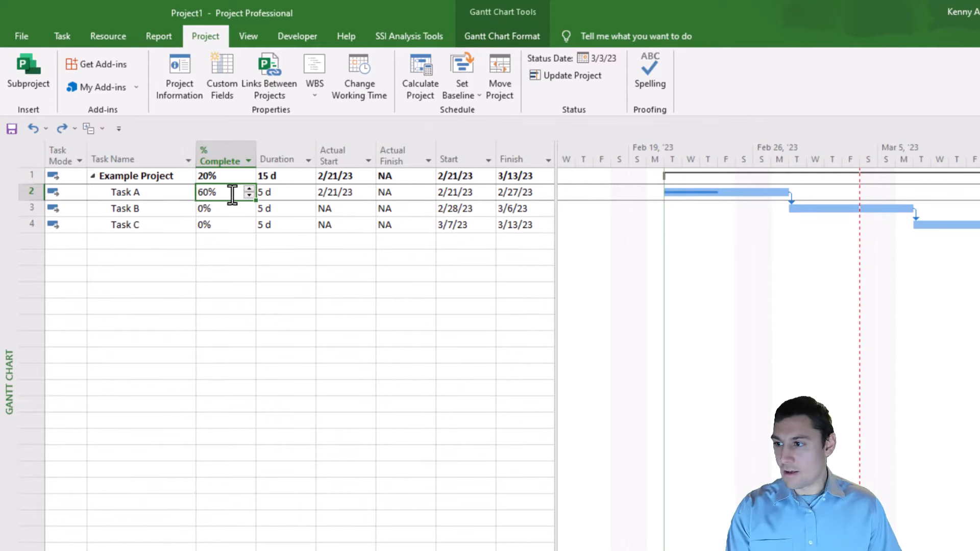
key("Delete")
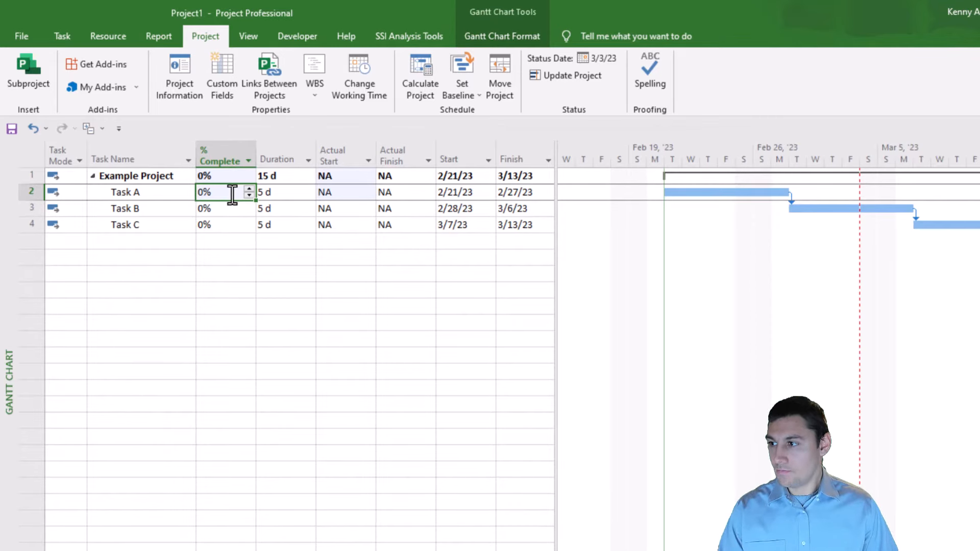
- Enter 2/21/23 as Task A's Actual Start, matching its planned start date
left_click(32, 194)
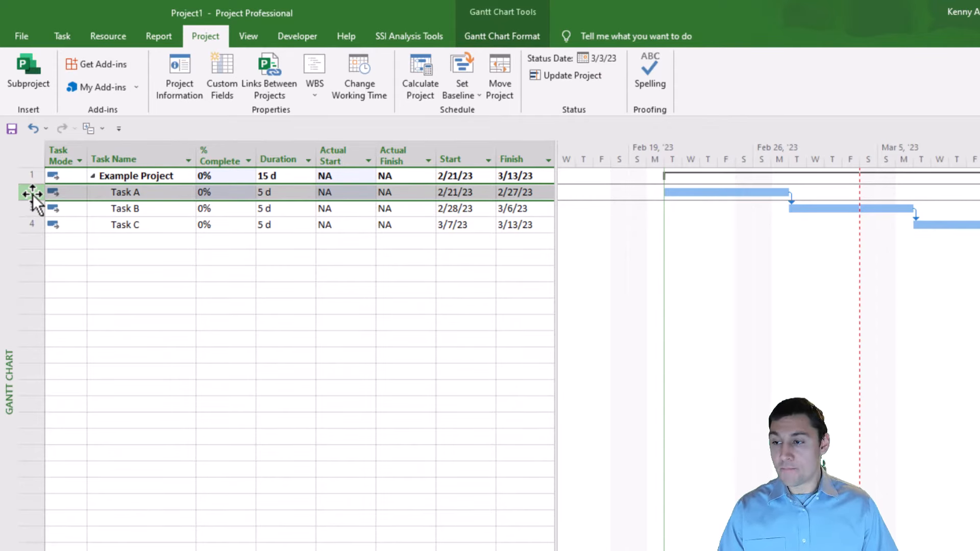
left_click(486, 194)
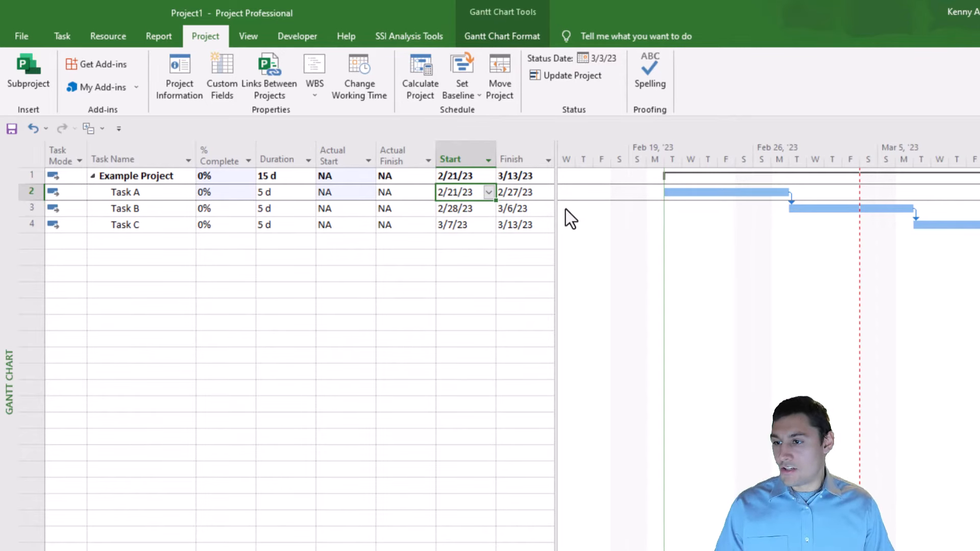
left_click(349, 193)
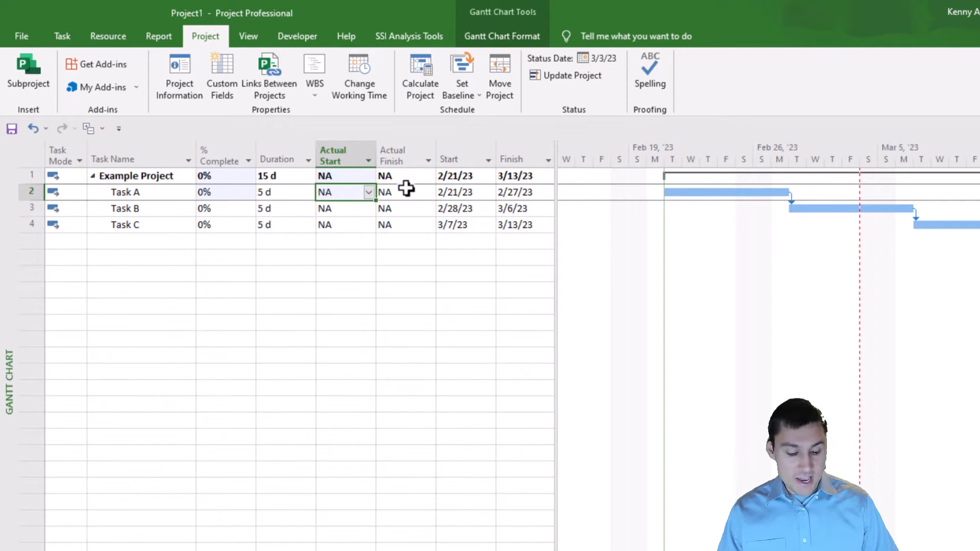
type("2/")
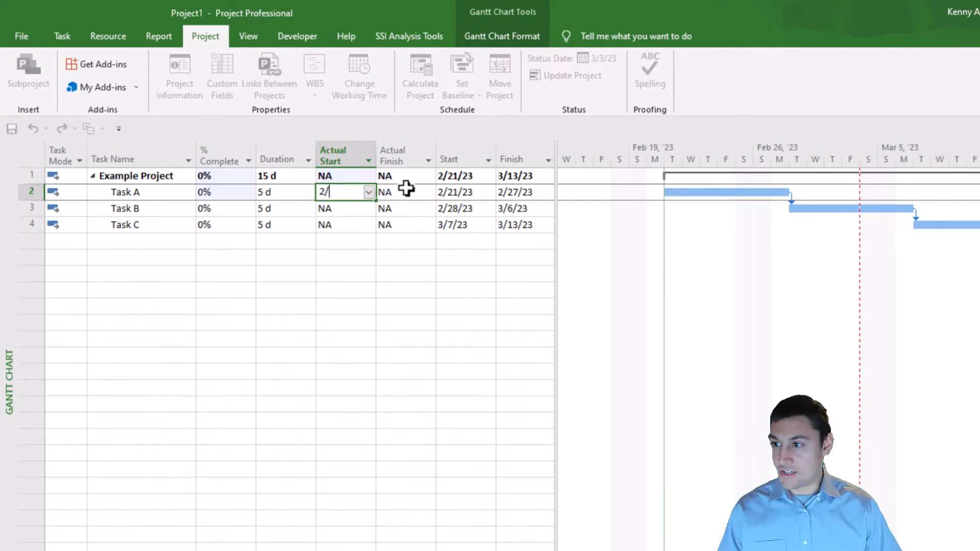
type("21/23")
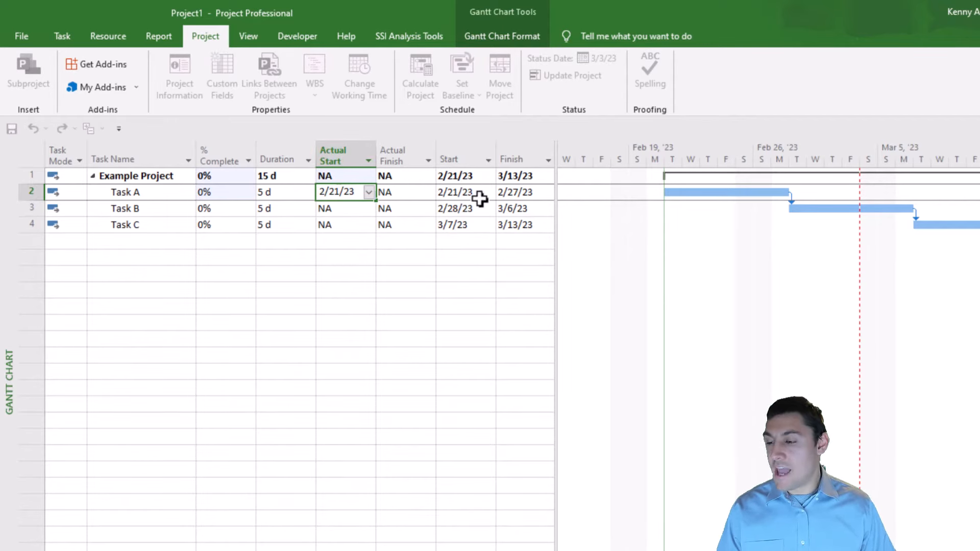
key("Return")
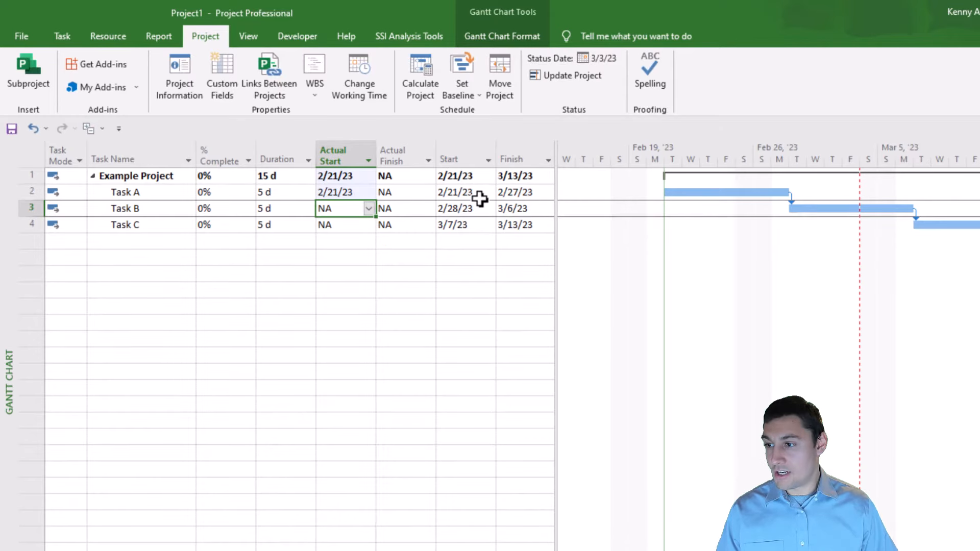
- Check Task A's Actual Start and its planned finish date against the status date
left_click(363, 192)
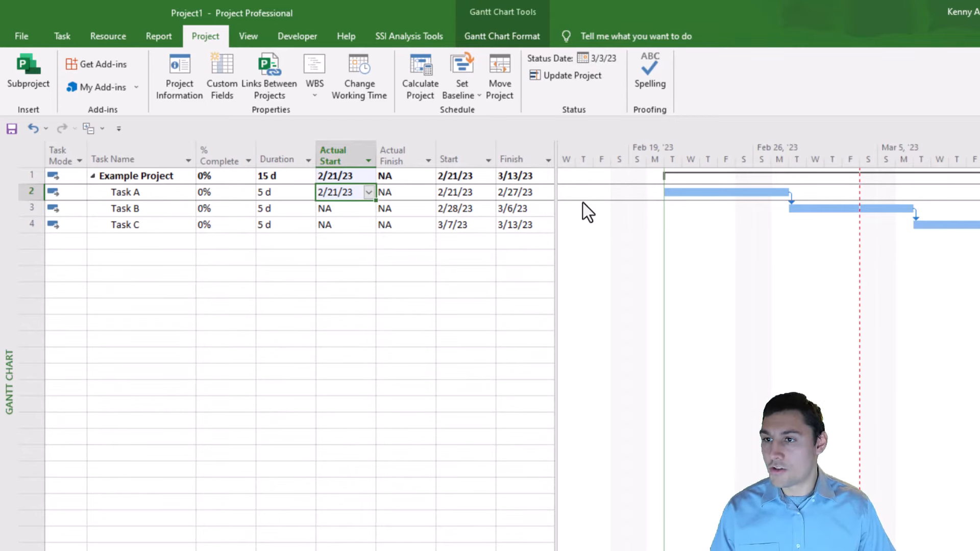
left_click(544, 277)
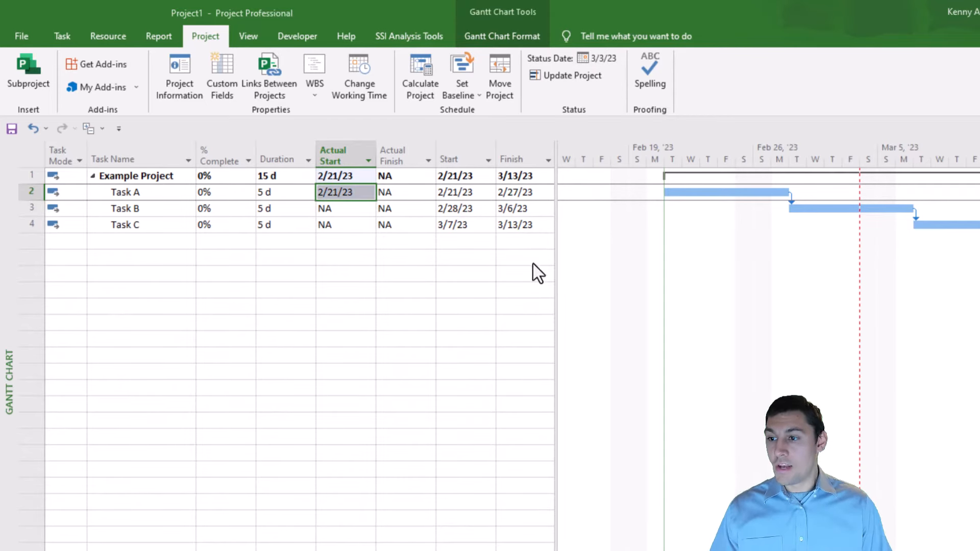
left_click(535, 194)
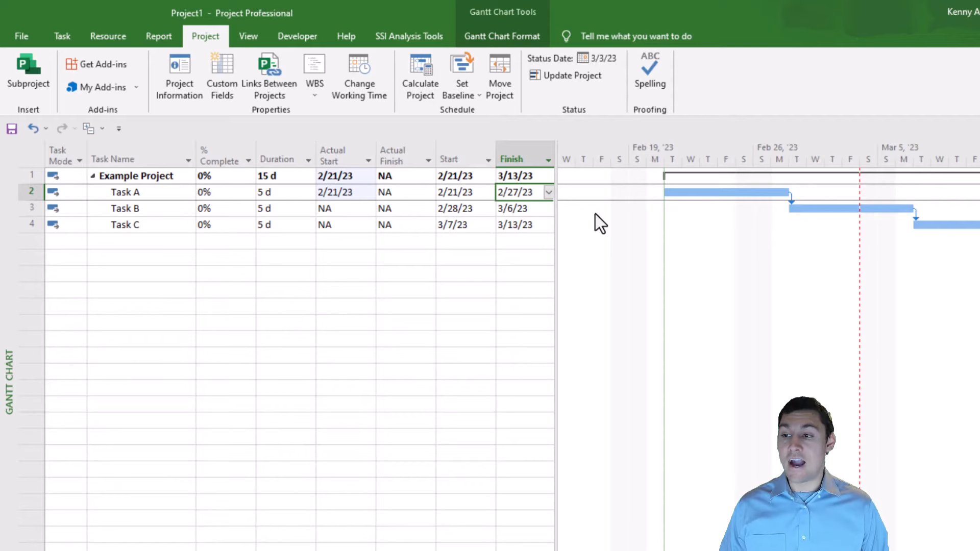
key("ctrl+z")
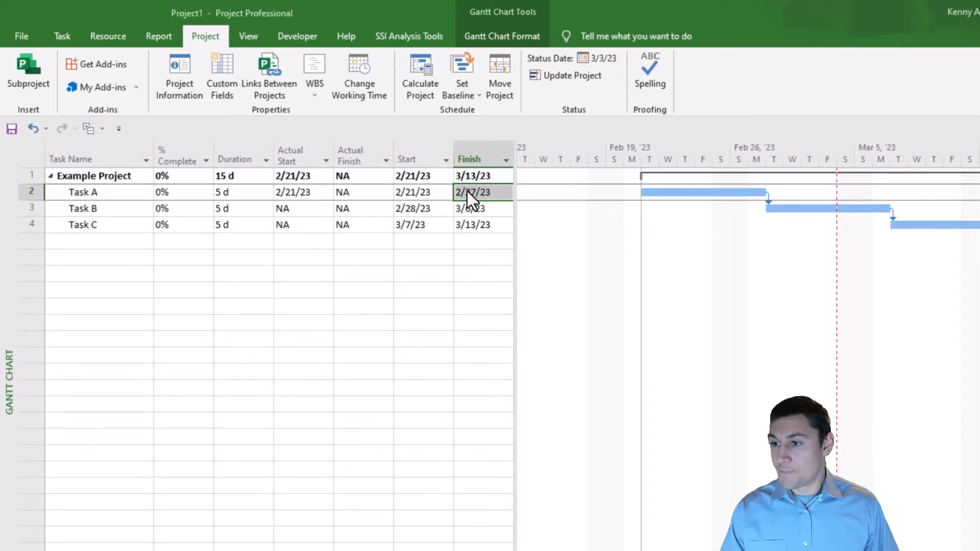
- Insert a Remaining Duration column before the Actual Start column and widen the task table to show the Finish column
left_click(248, 194)
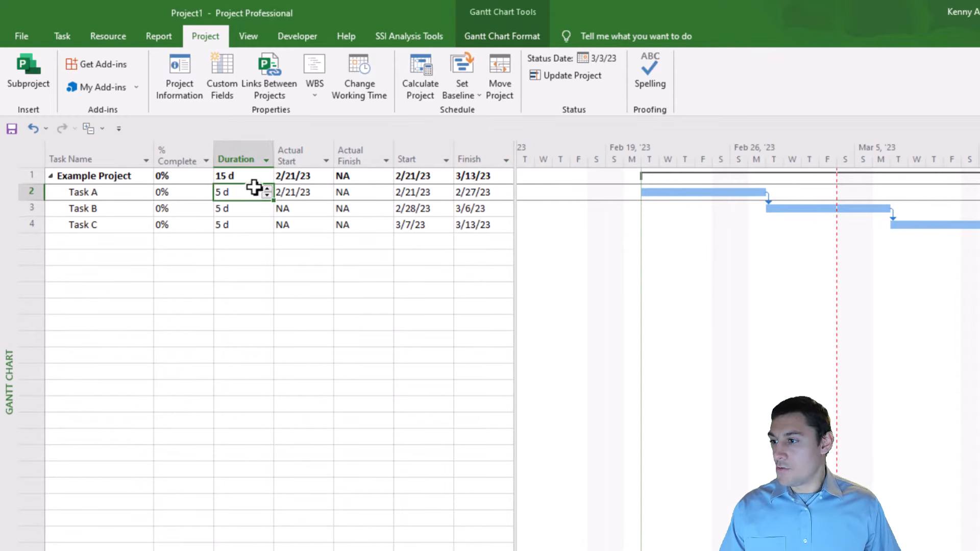
left_click(291, 155)
key("Insert")
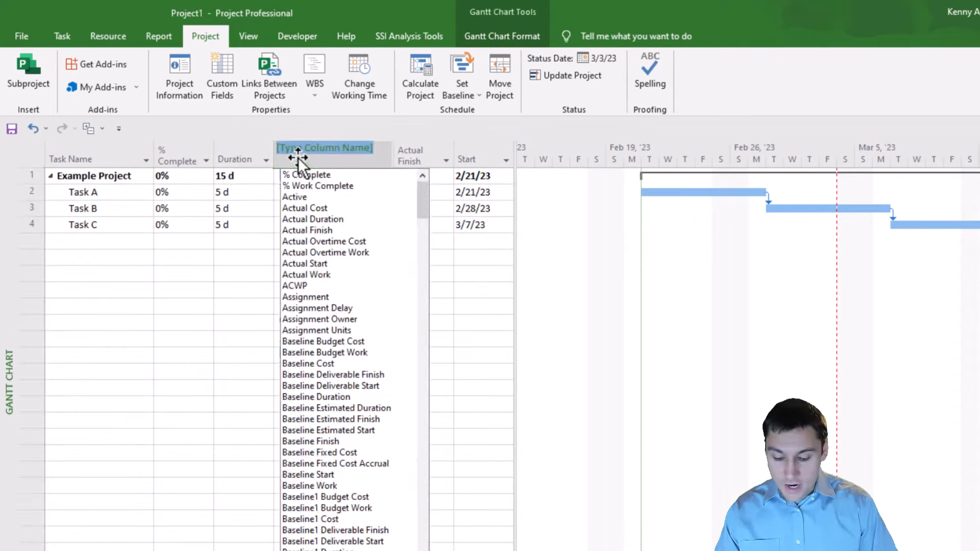
type("remai")
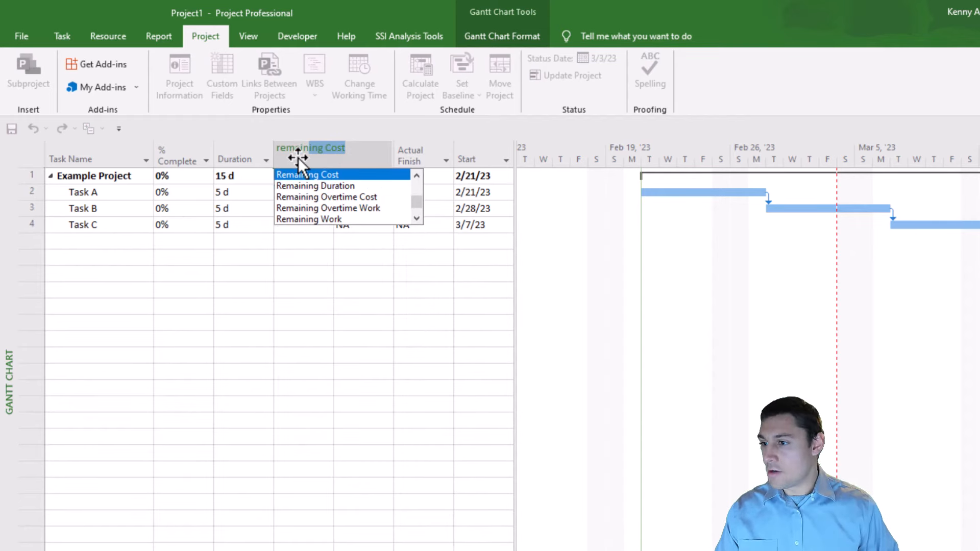
type("ning duration")
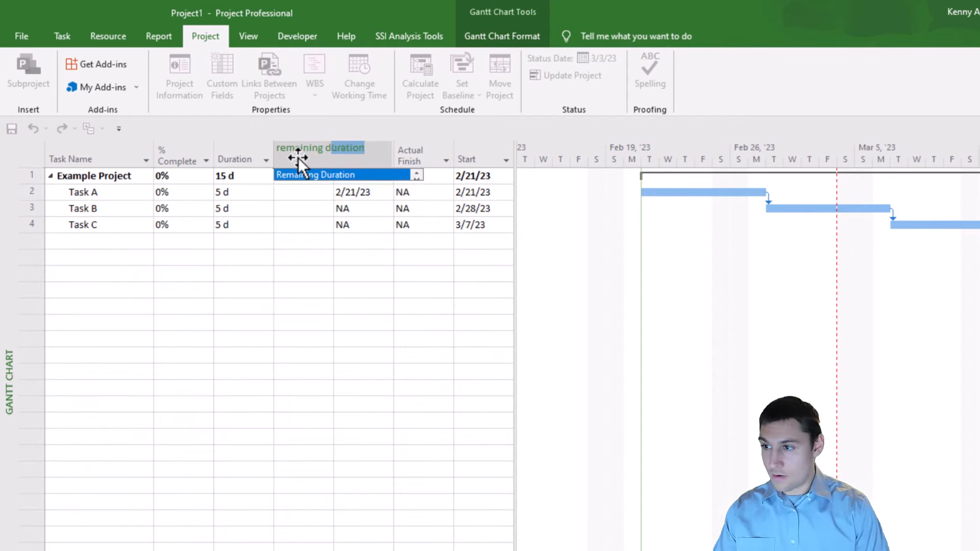
key("Return")
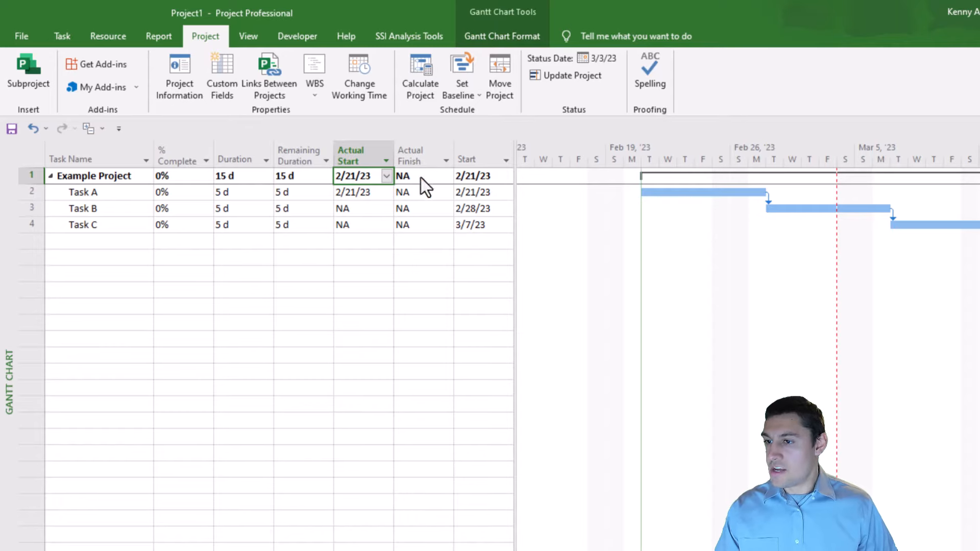
left_click_drag(516, 192, 574, 202)
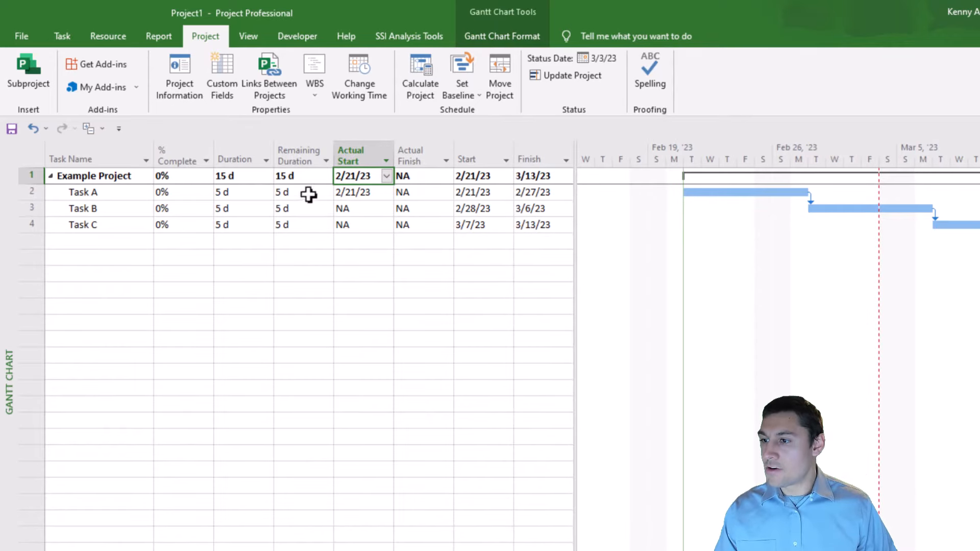
- Compare Task A's Duration and Remaining Duration with its planned start and finish dates
left_click(286, 193)
left_click(528, 193)
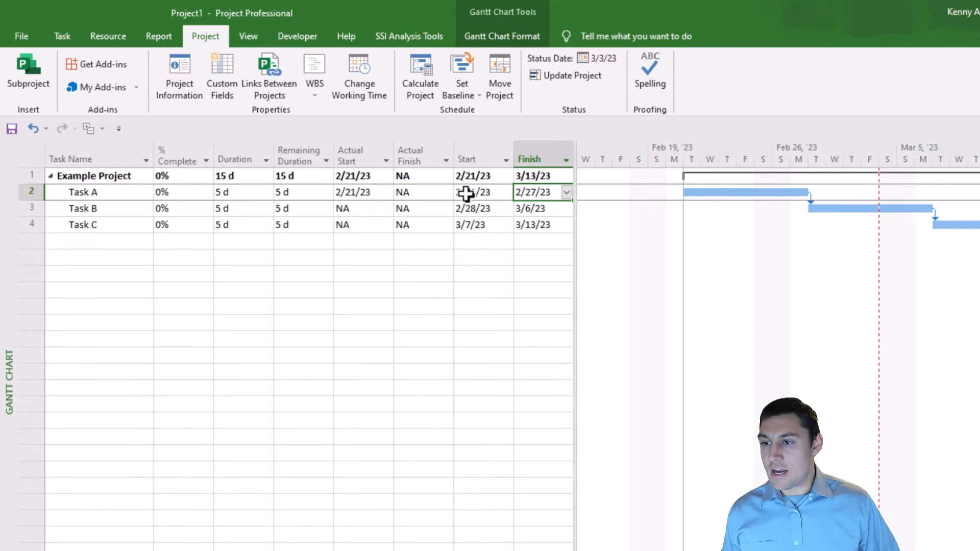
left_click(301, 194)
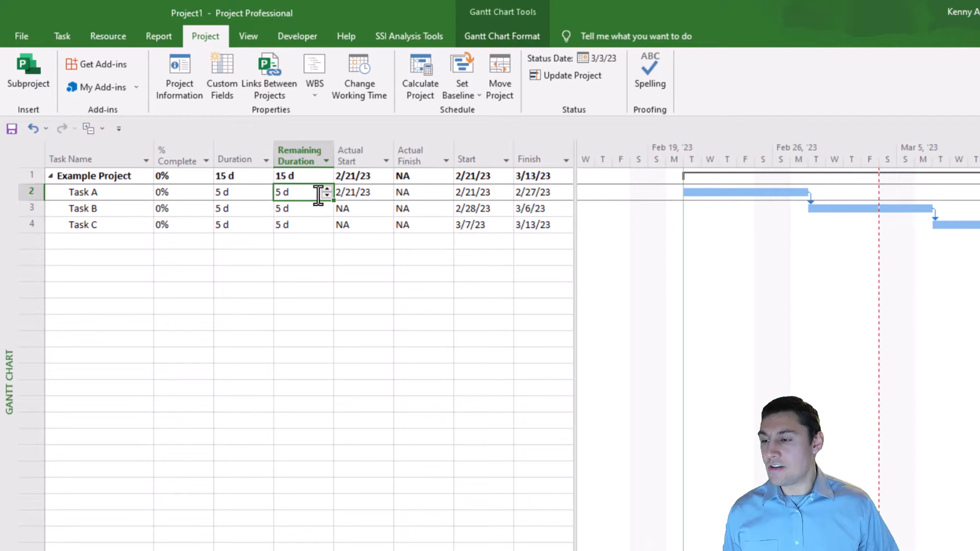
left_click(253, 194)
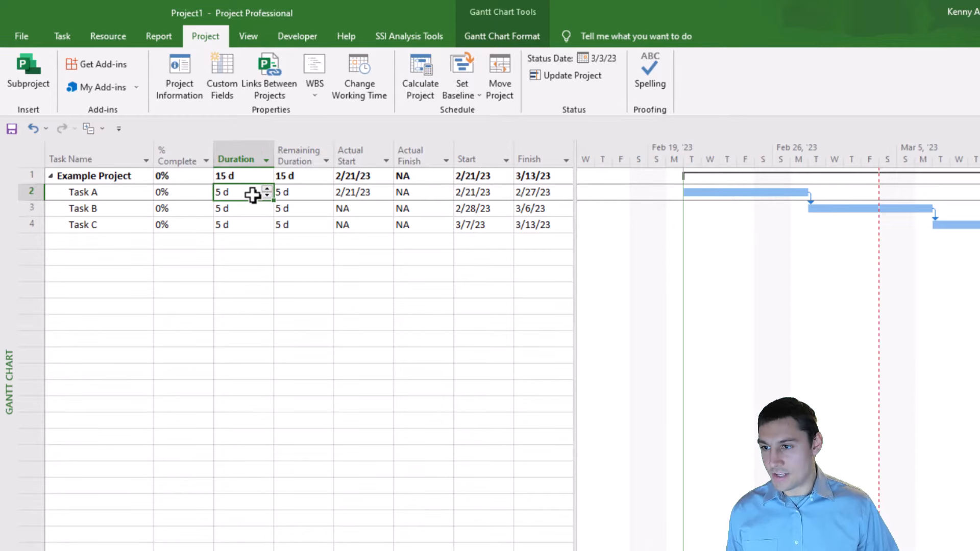
left_click(486, 194)
left_click(545, 192)
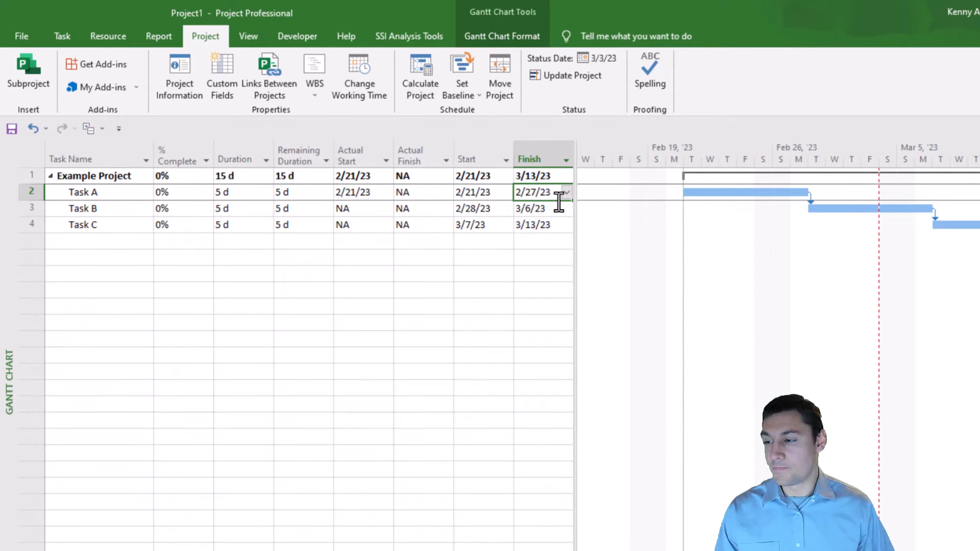
left_click(289, 195)
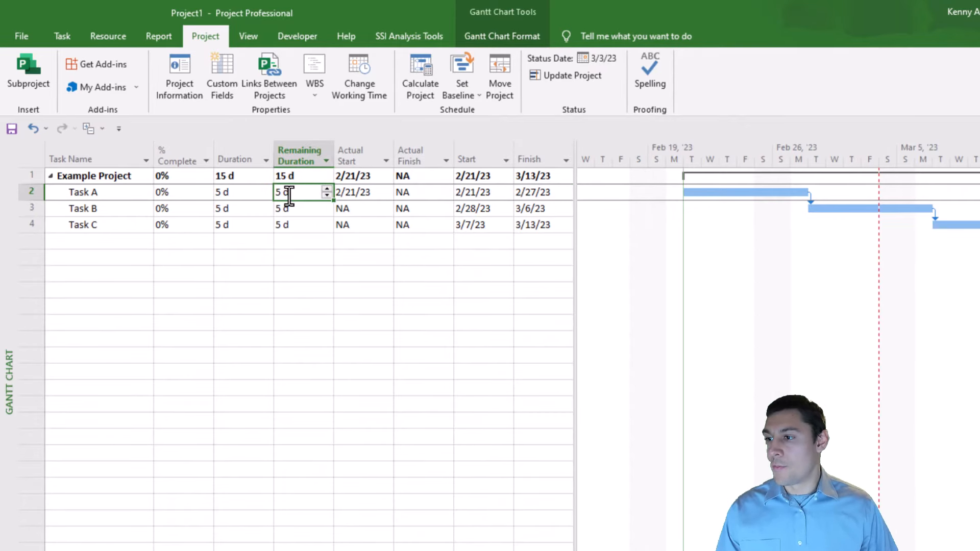
mouse_move(305, 151)
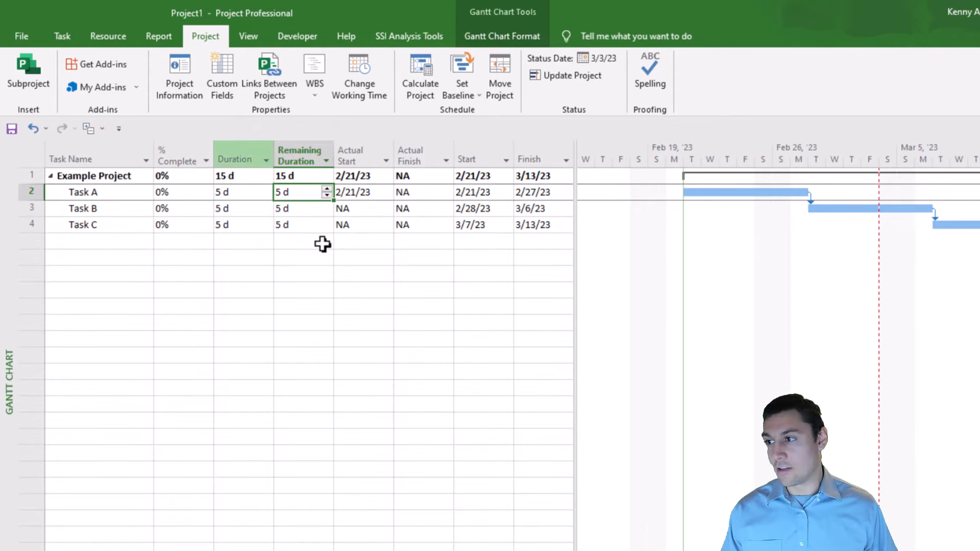
- Raise Task A's Remaining Duration to 10 d and check its finish date
left_click(329, 191)
left_click(329, 191)
left_click(328, 191)
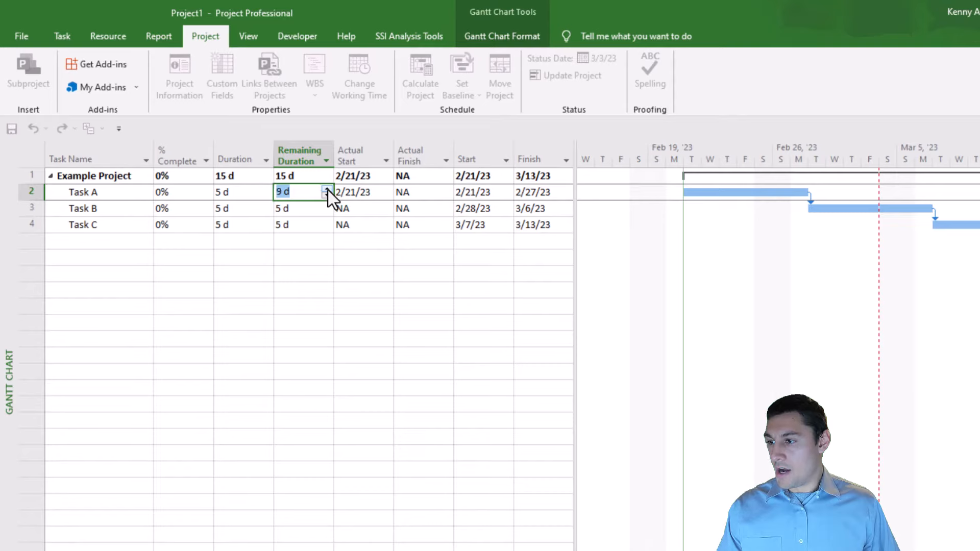
left_click(329, 191)
left_click(328, 190)
left_click(368, 193)
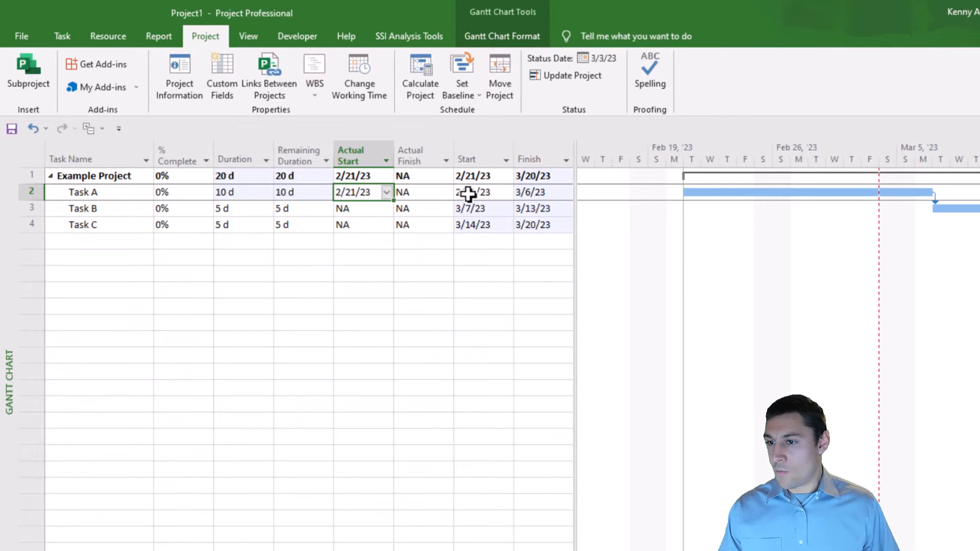
left_click(554, 193)
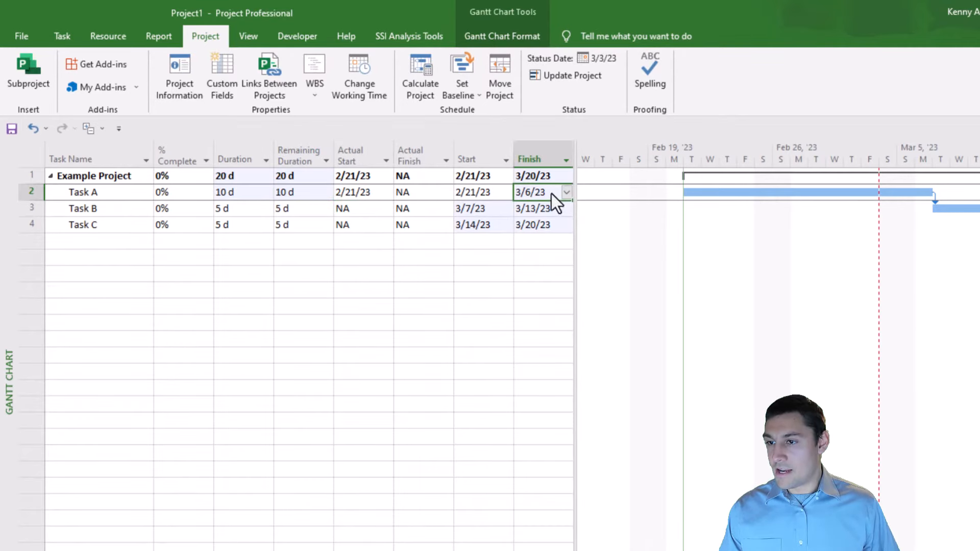
- Increase Task A's Remaining Duration to 12 d and compare its finish date with the Gantt chart
left_click(311, 192)
left_click(326, 190)
left_click(325, 190)
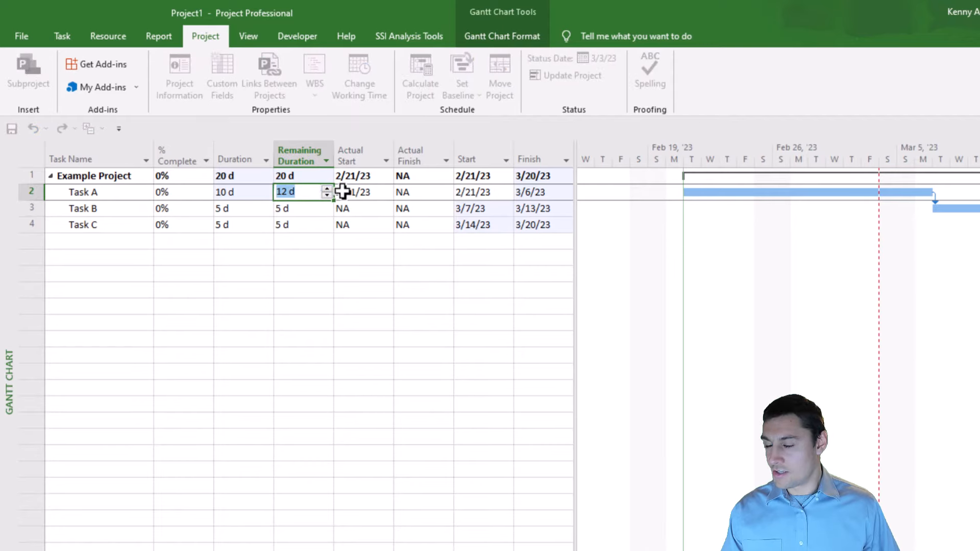
left_click(367, 193)
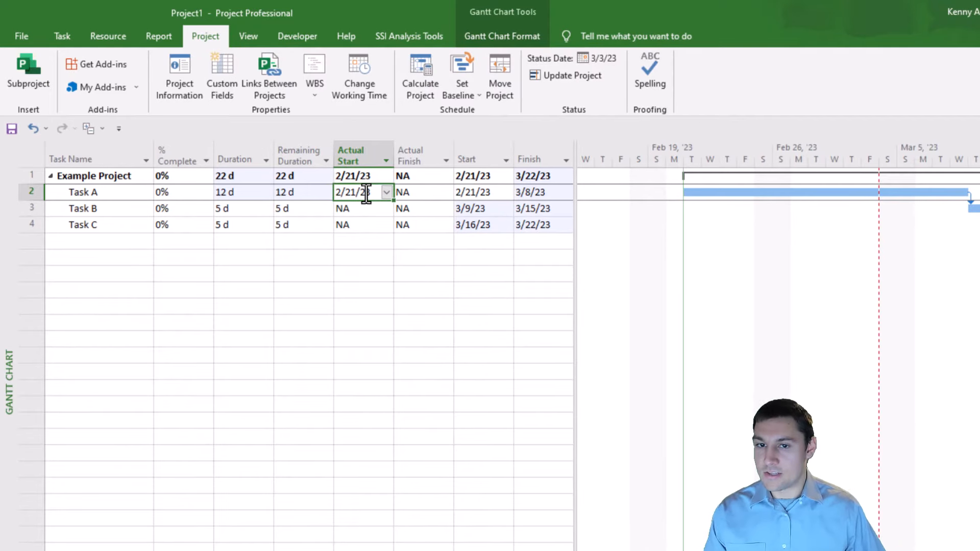
left_click(538, 192)
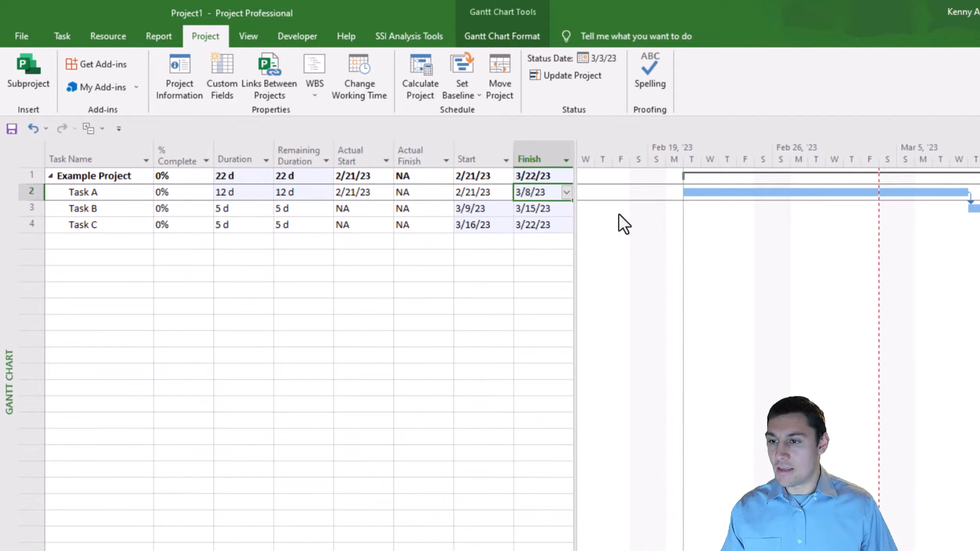
left_click(709, 225)
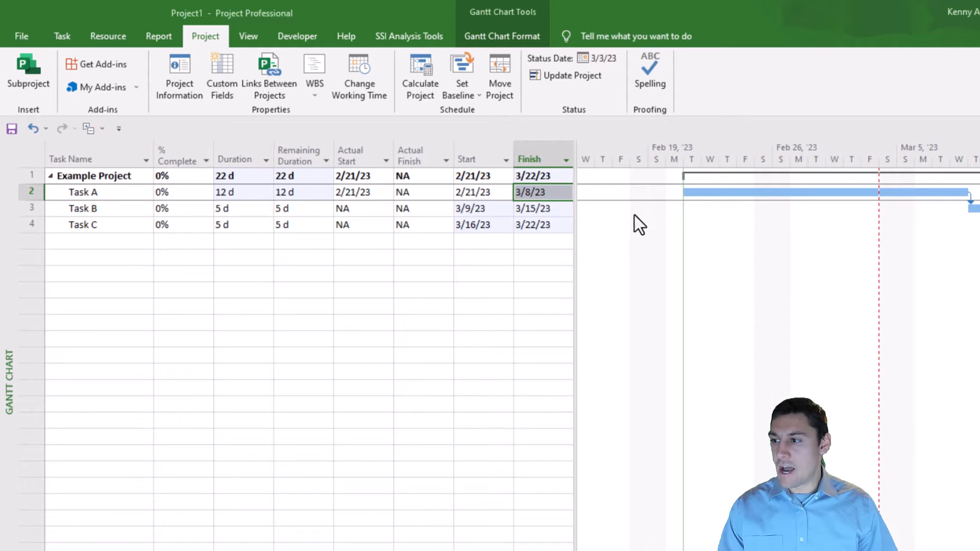
- Set Task A's Remaining Duration back to 5 d
left_click(296, 194)
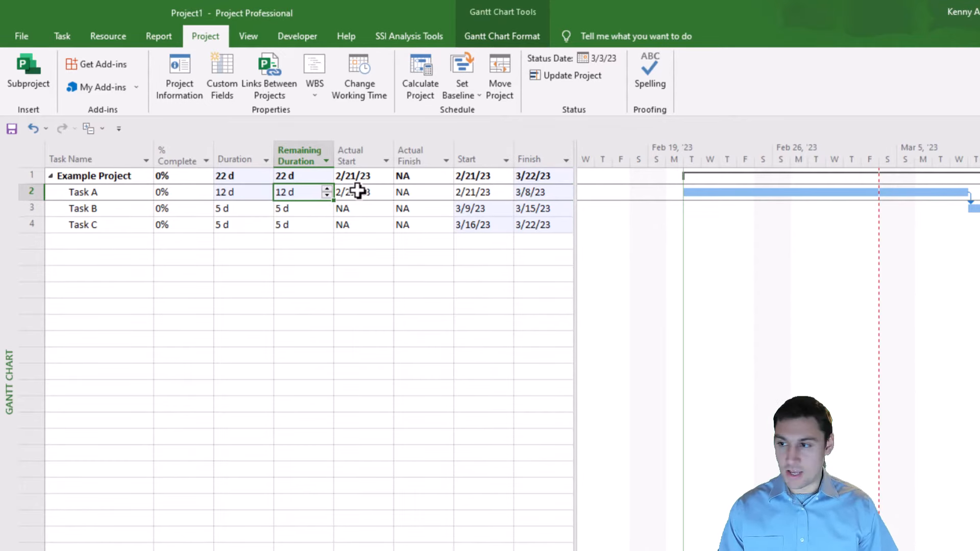
type("5")
key("Return")
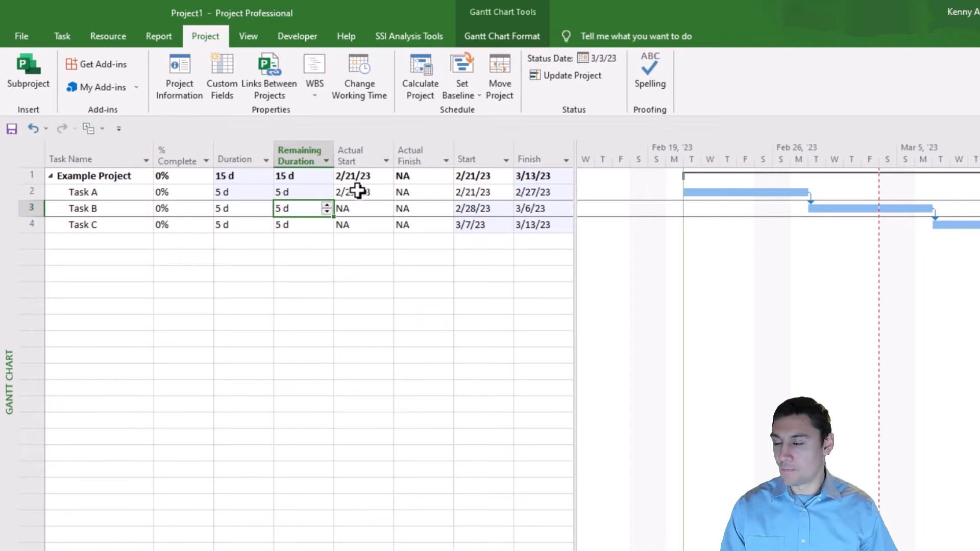
left_click(304, 194)
- Move Task A's finish to 03/08/23 using the SSI Adjust Task End Date tool
left_click(122, 194)
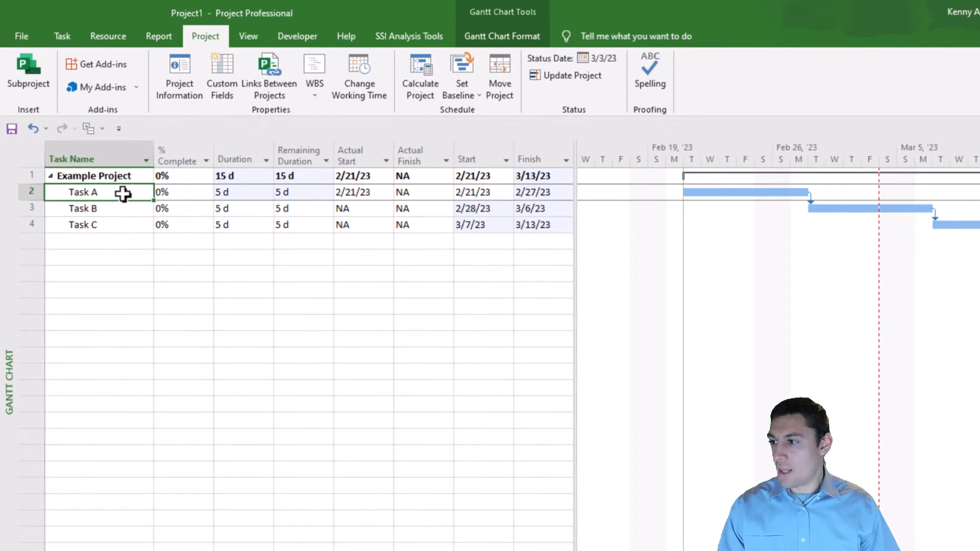
left_click(416, 39)
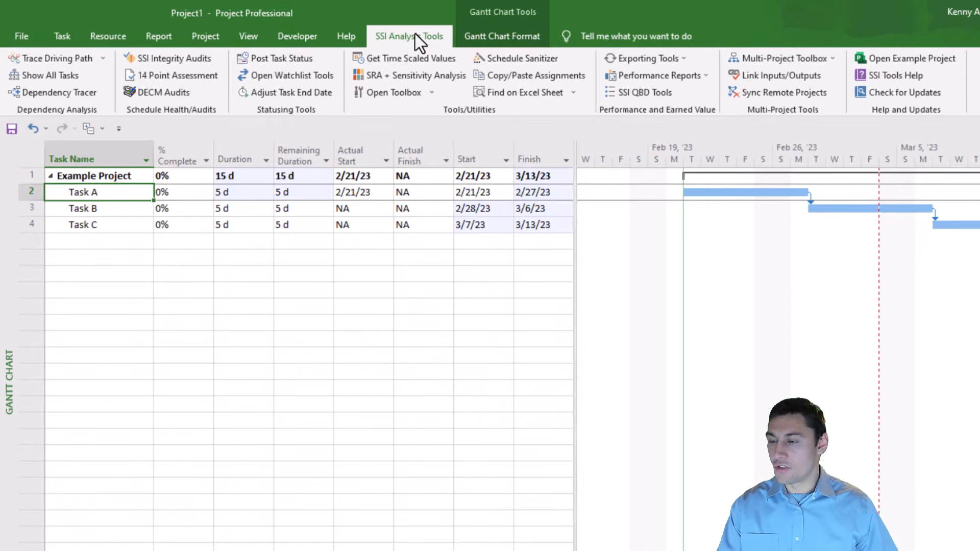
left_click(312, 96)
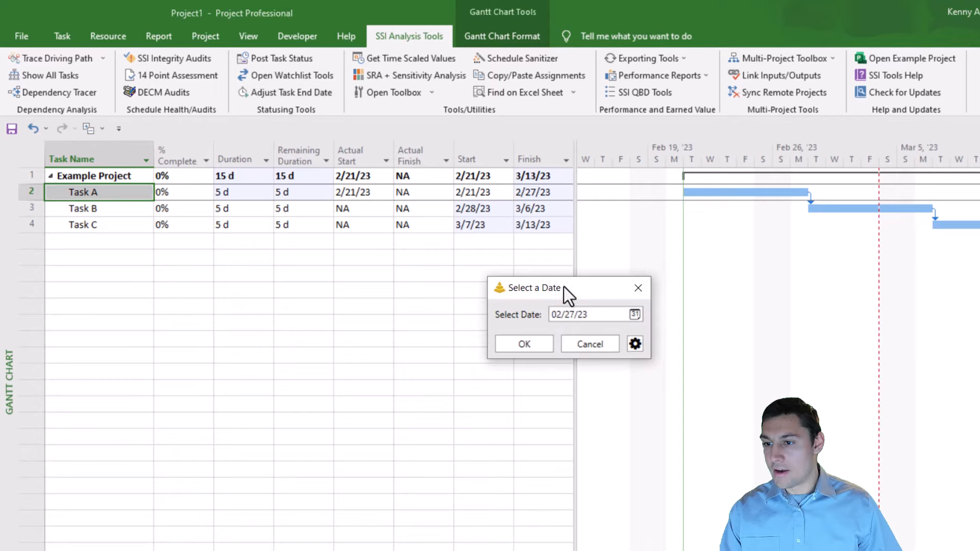
left_click(635, 312)
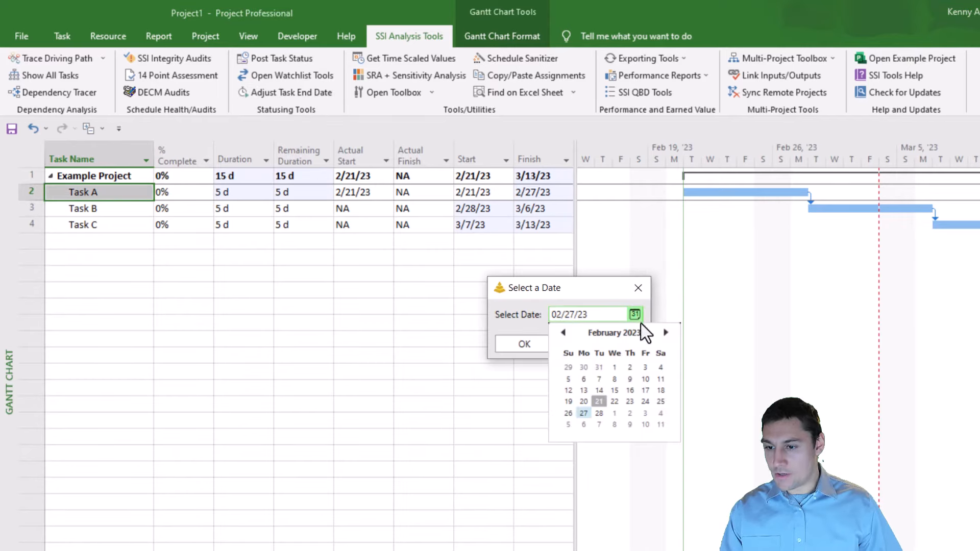
left_click(616, 424)
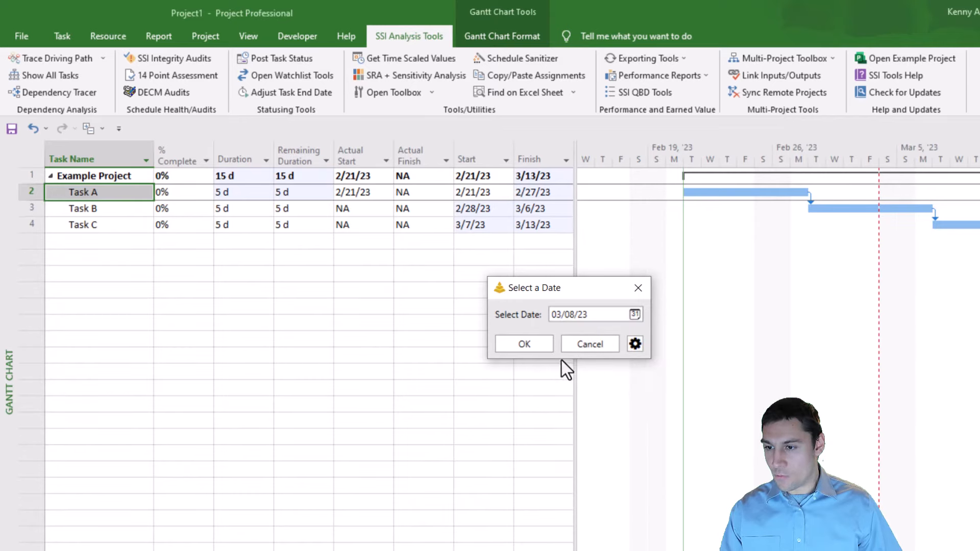
left_click(538, 345)
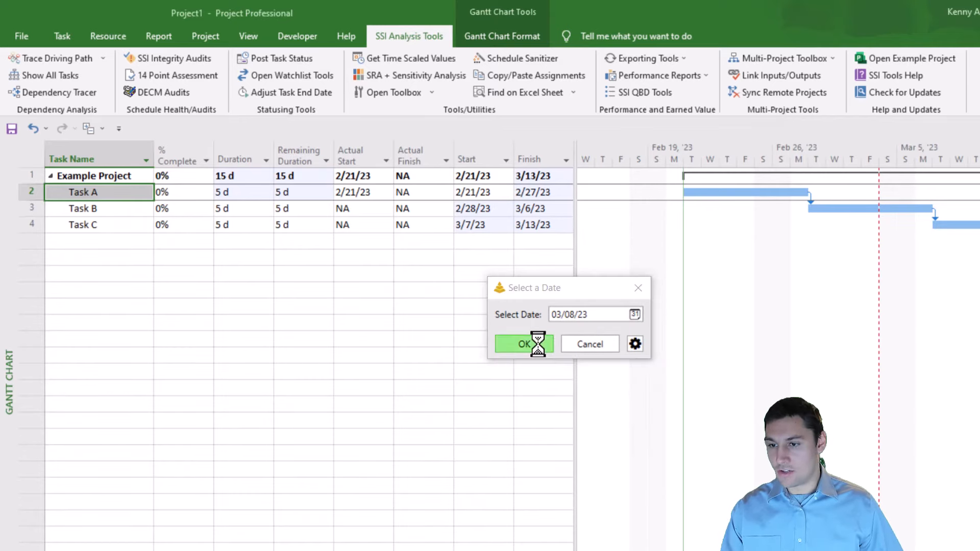
left_click(638, 288)
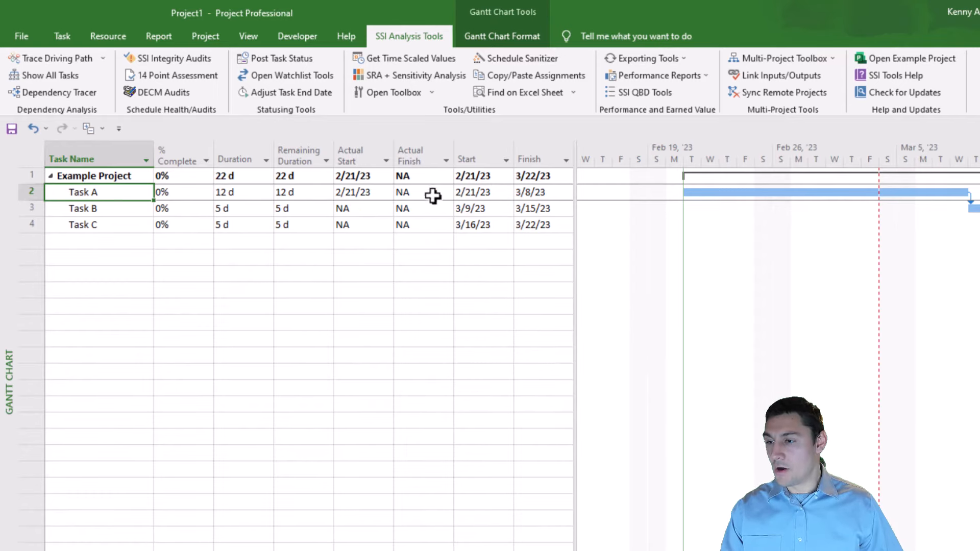
- Update Task A's progress to the status date with the Mark on Track command
left_click(312, 193)
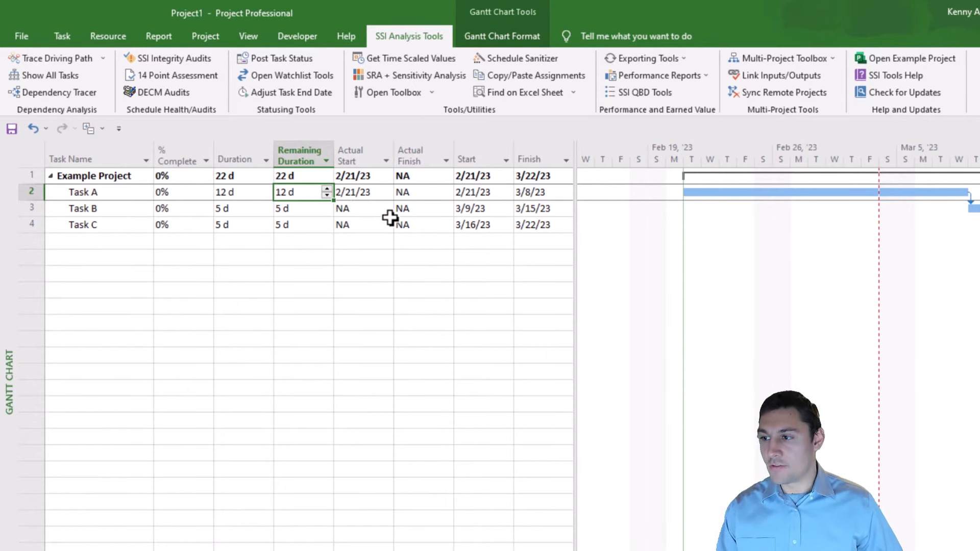
left_click(312, 194)
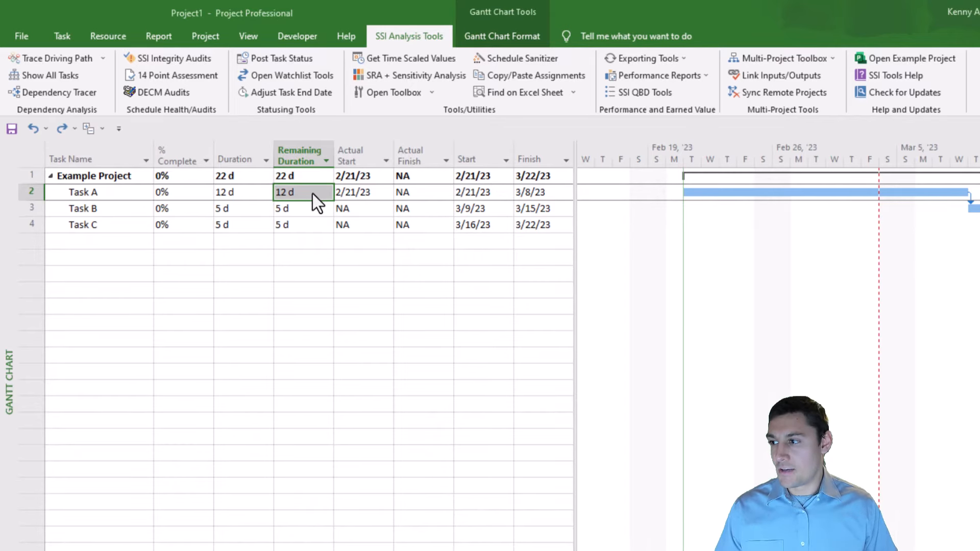
left_click(183, 195)
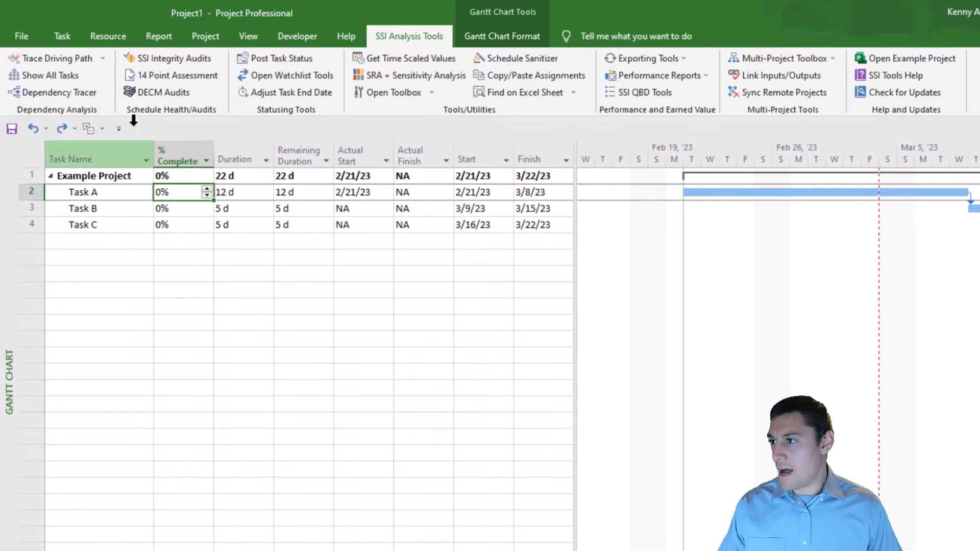
left_click(63, 37)
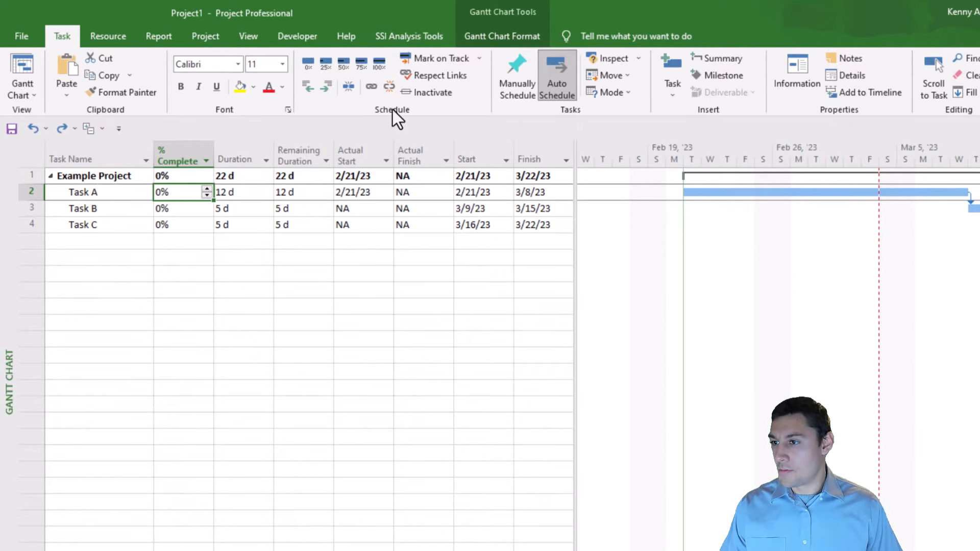
left_click(435, 62)
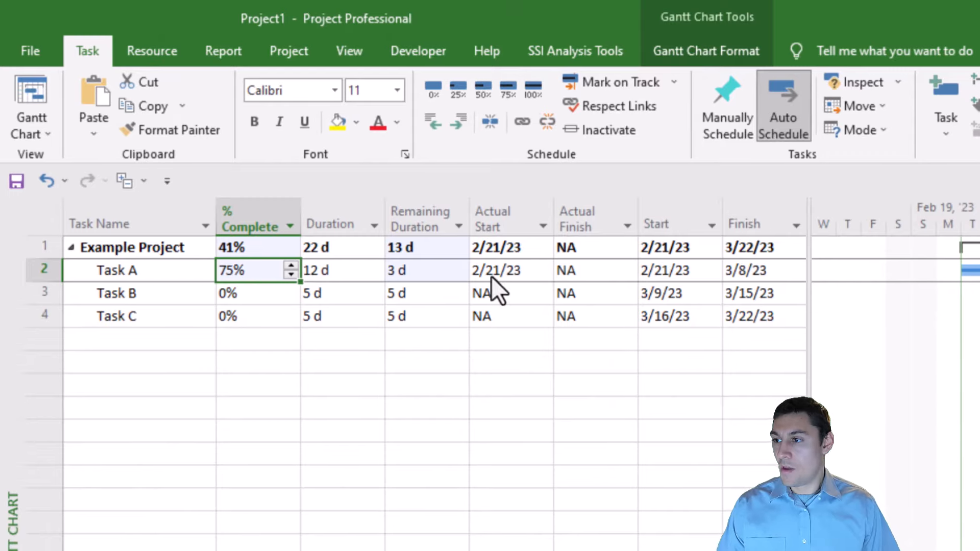
- Examine how Task A's % Complete relates to its Duration and Remaining Duration
left_click(442, 271)
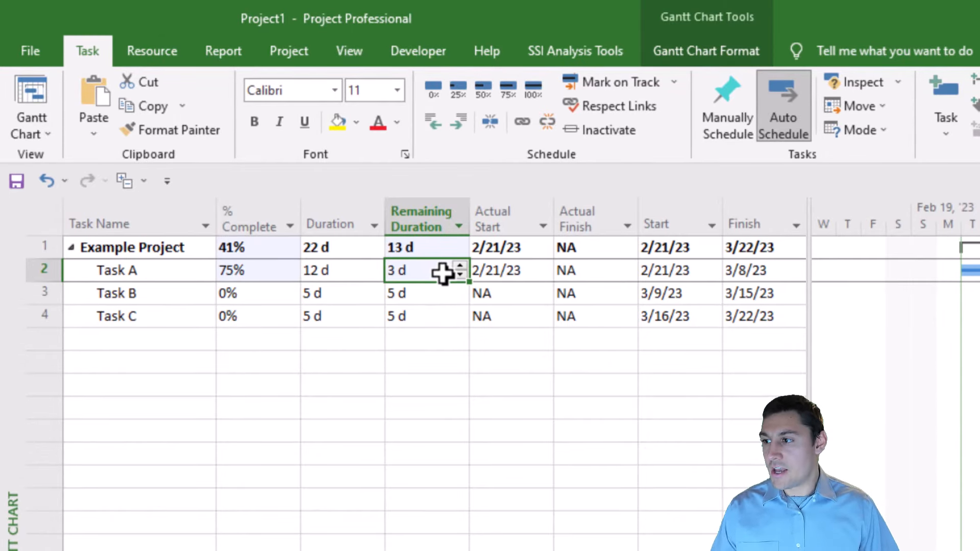
left_click(263, 273)
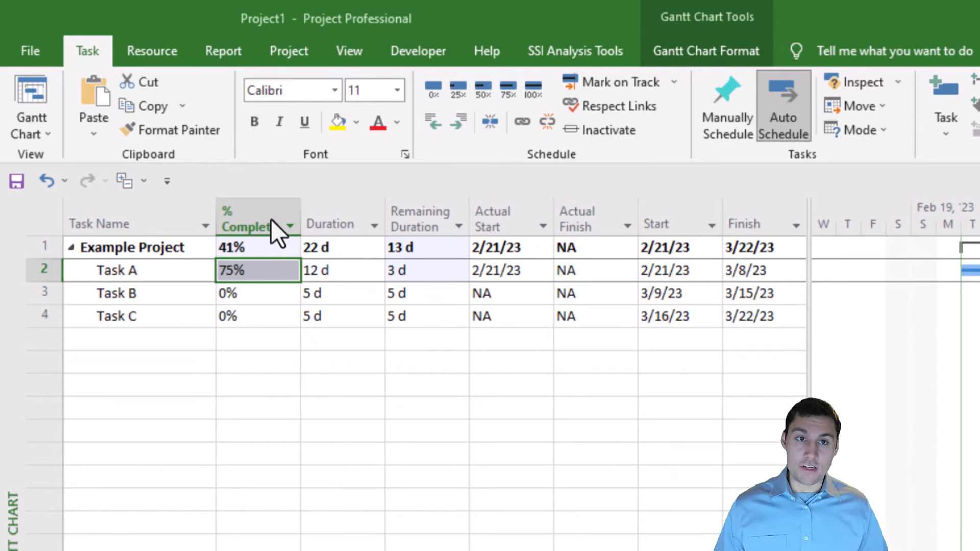
left_click(339, 270)
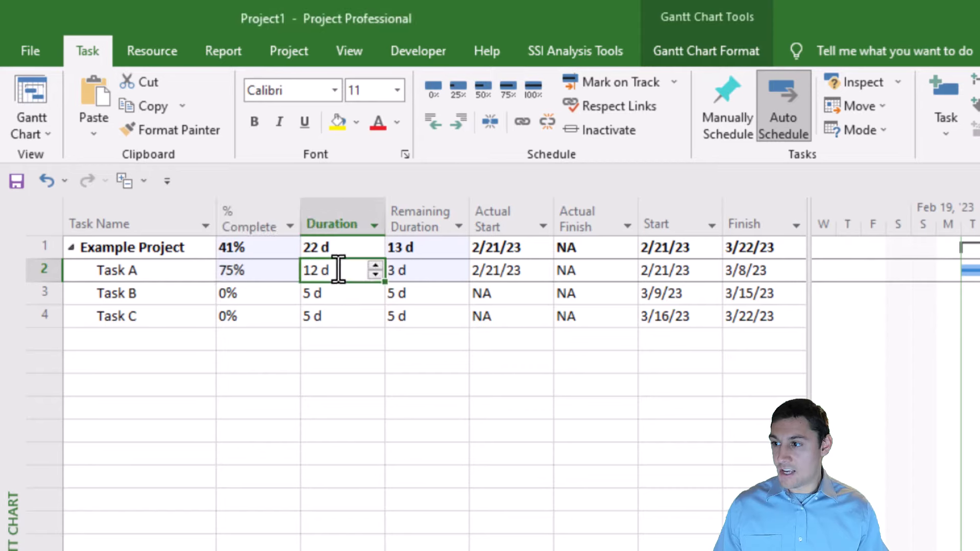
left_click(433, 272)
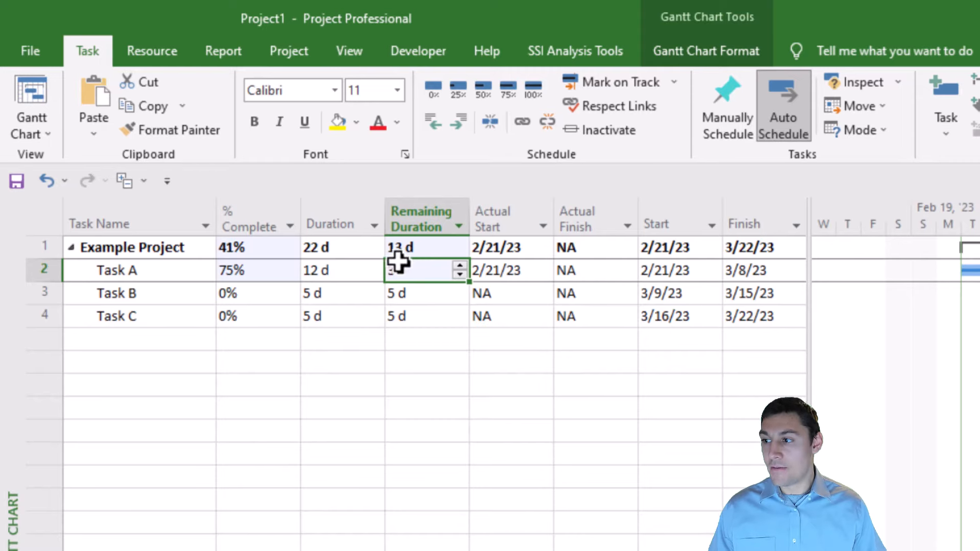
left_click(256, 269)
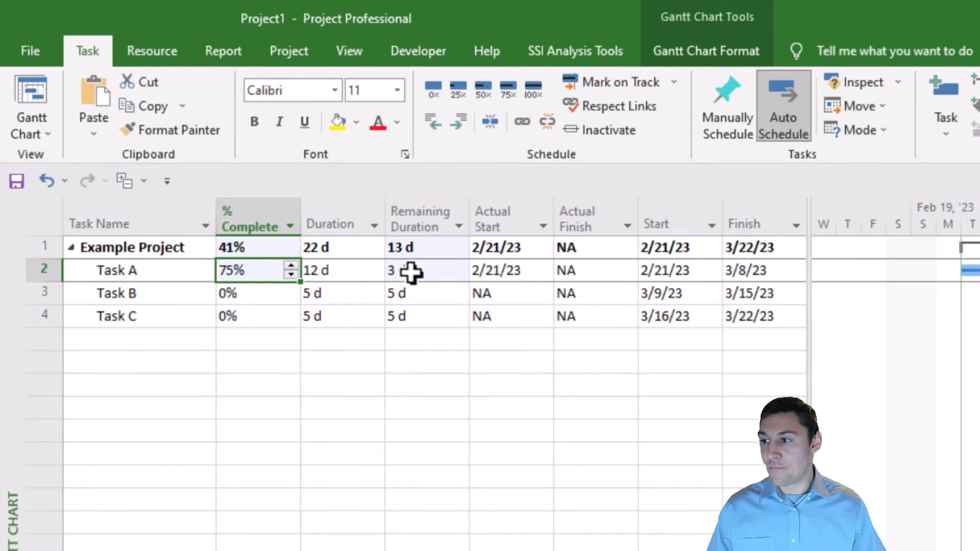
left_click(345, 271)
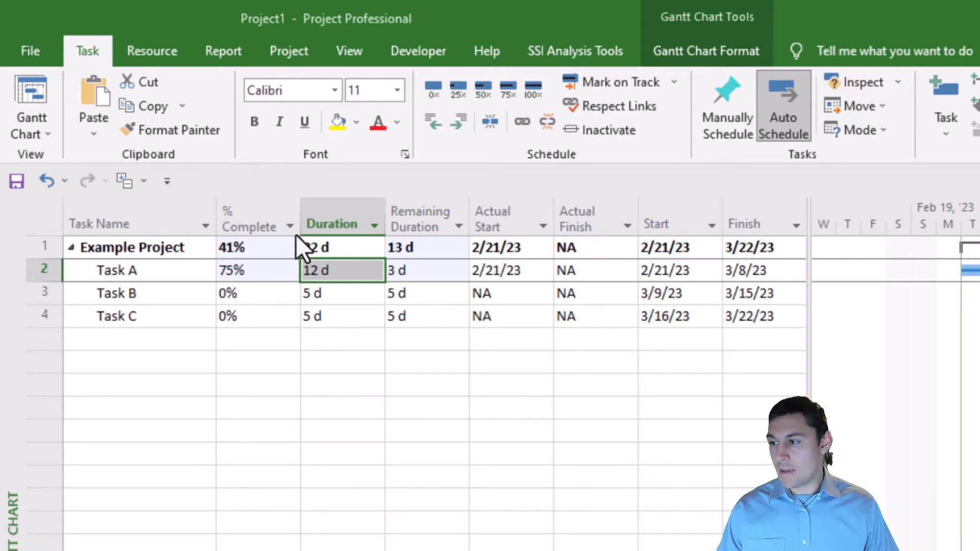
left_click(262, 216)
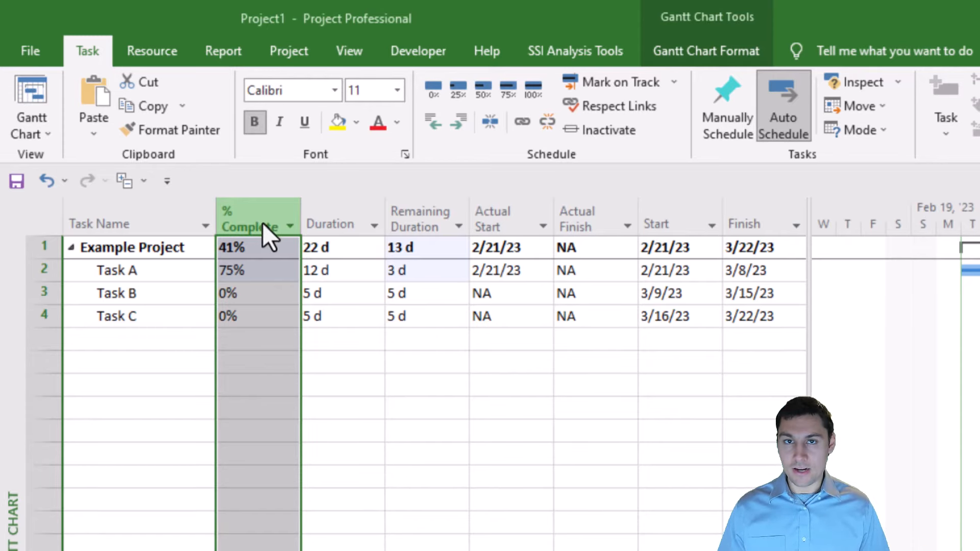
left_click(669, 135)
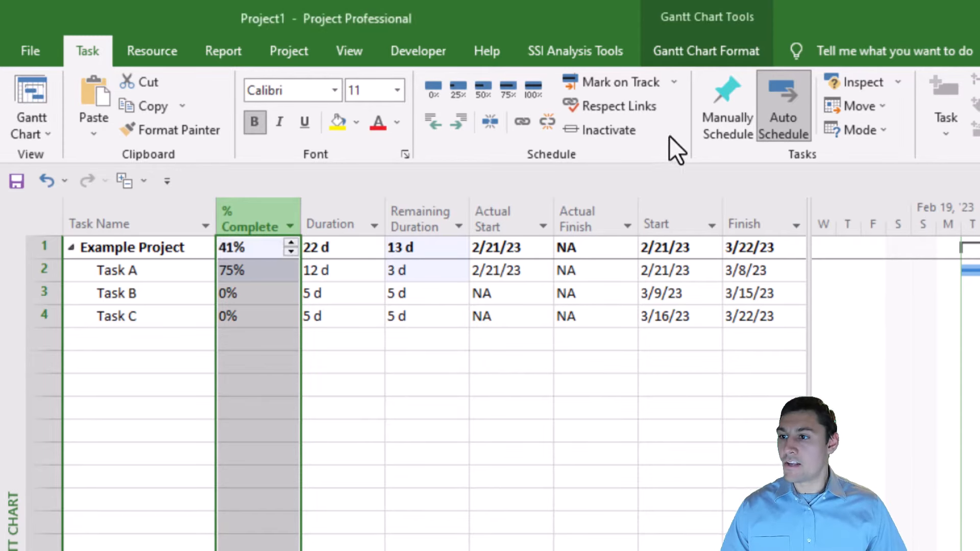
left_click(266, 271)
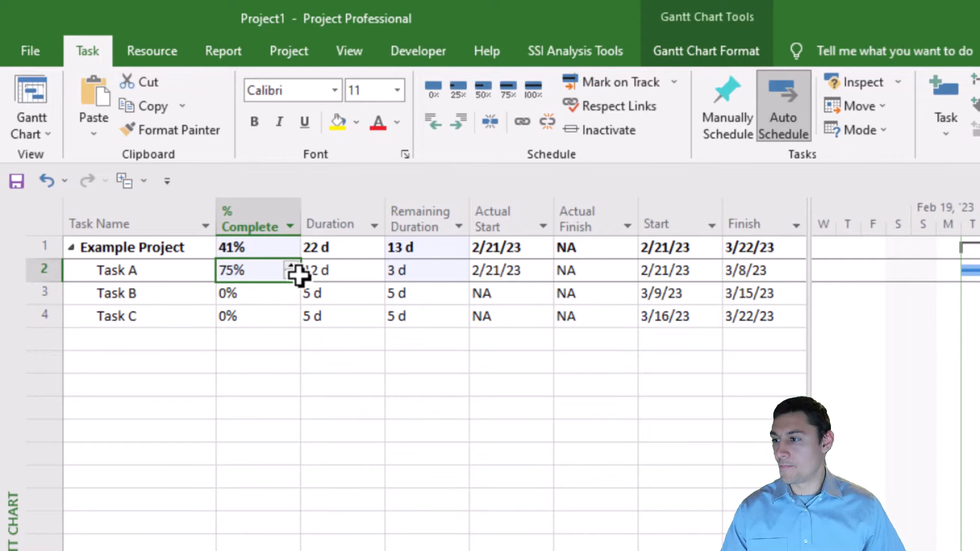
left_click(280, 270)
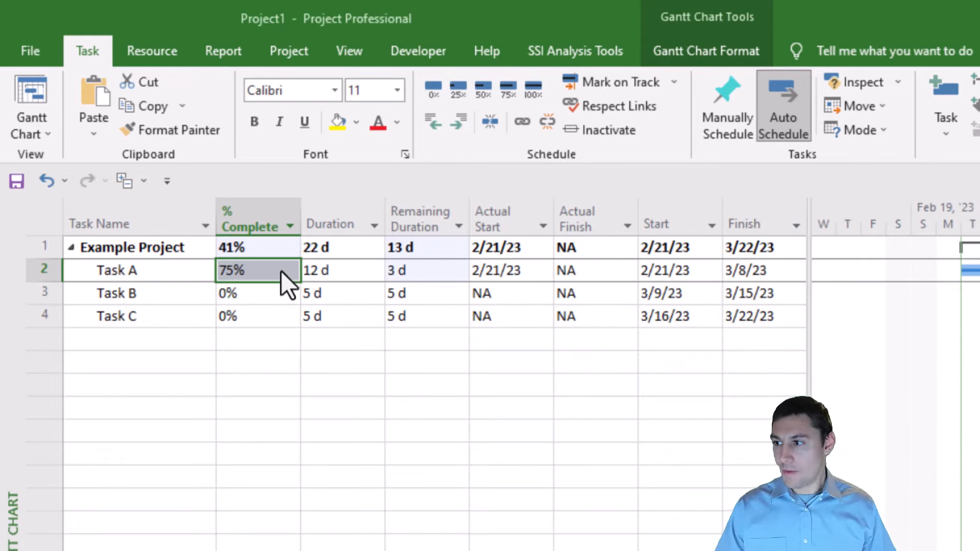
- Insert a Physical % Complete column before the % Complete column in the task table
left_click(255, 218)
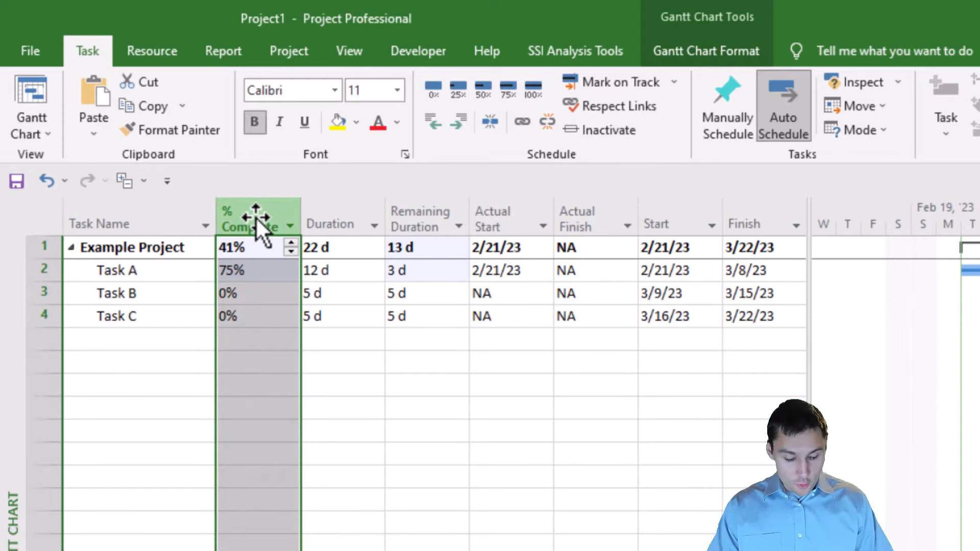
key("Insert")
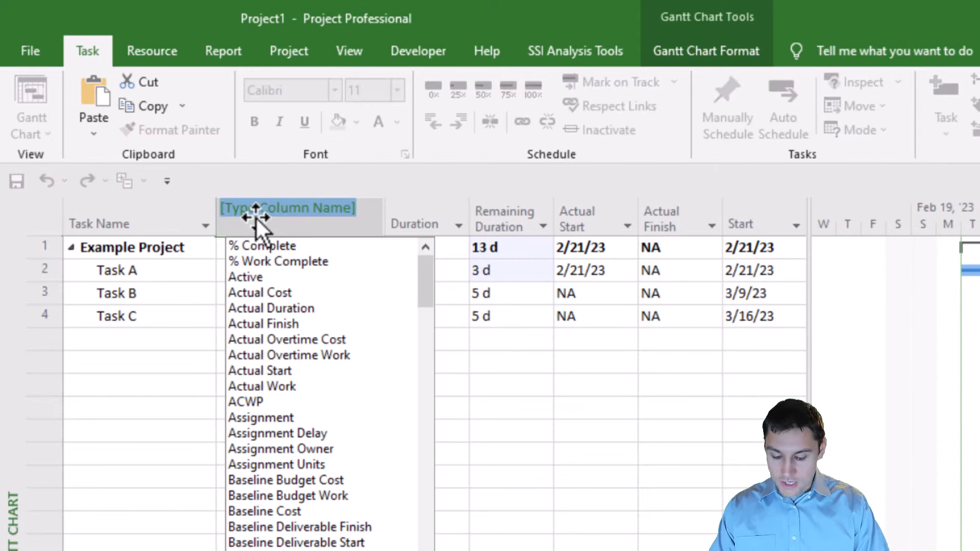
type("physical % Complete")
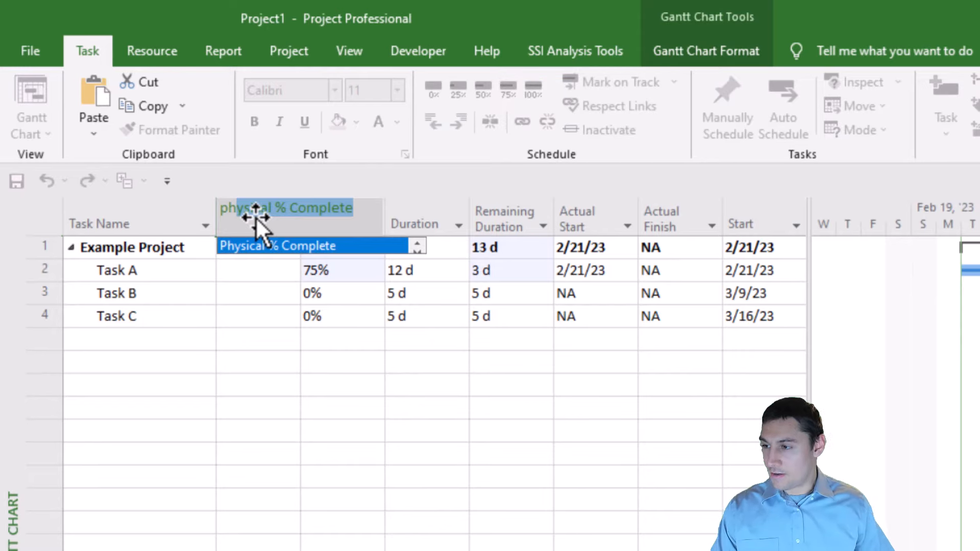
left_click(268, 245)
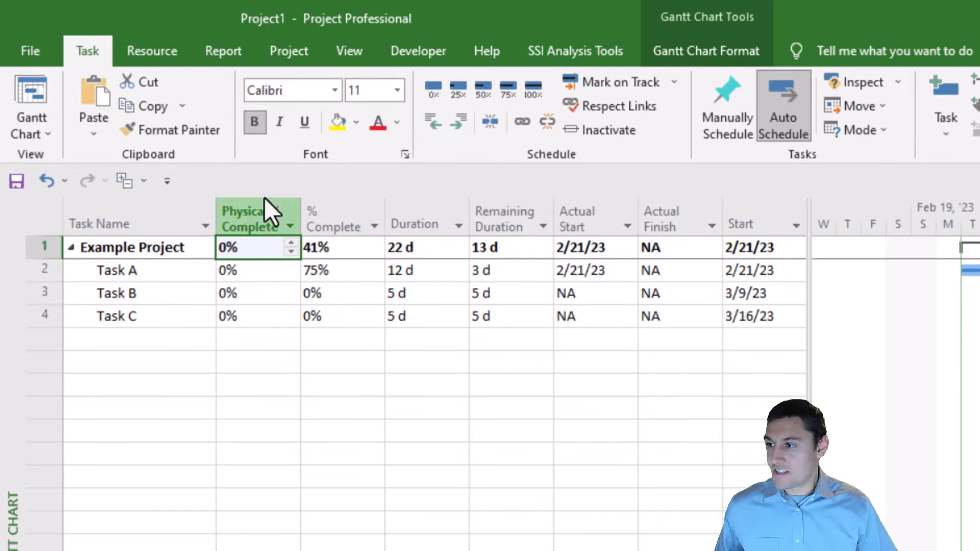
- Set Task A's Physical % Complete to 60%
mouse_move(264, 198)
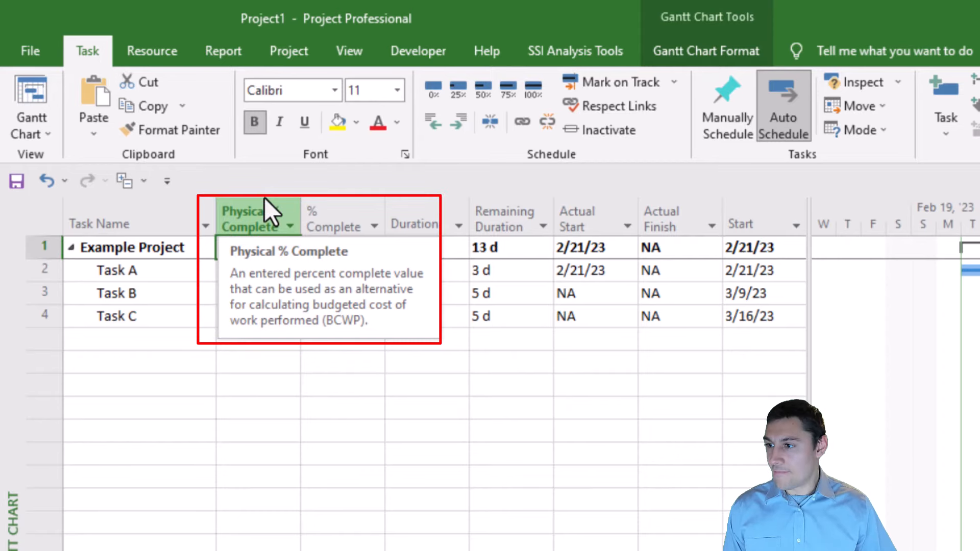
left_click(264, 270)
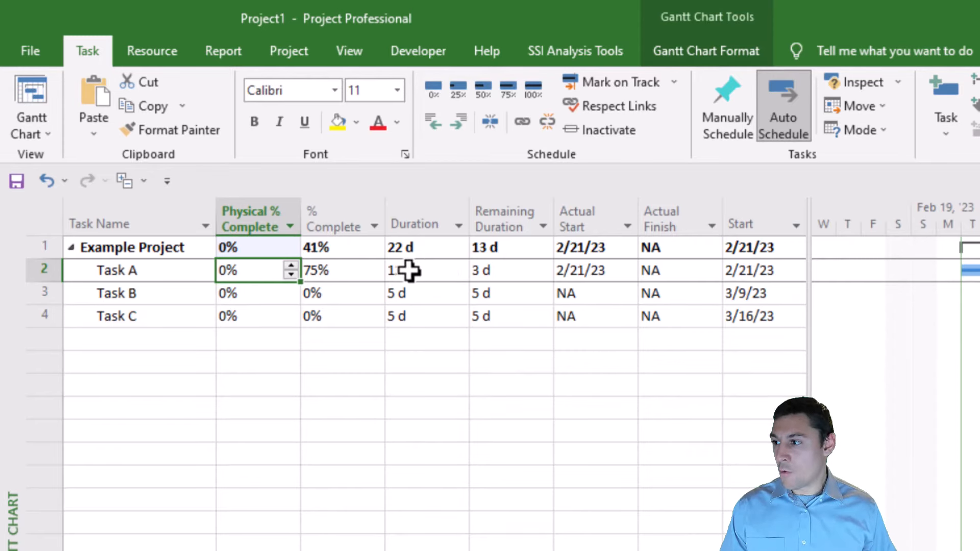
left_click(133, 271)
left_click(258, 273)
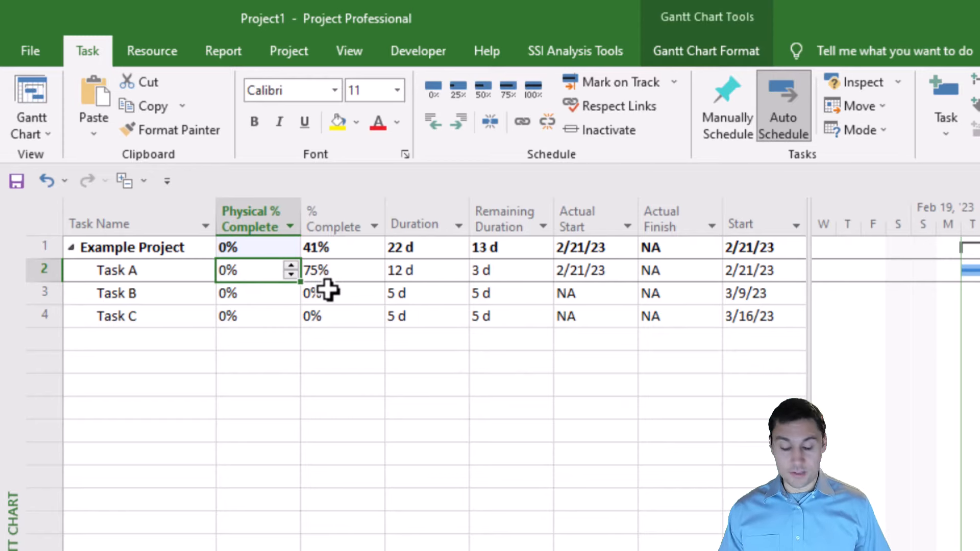
type("60")
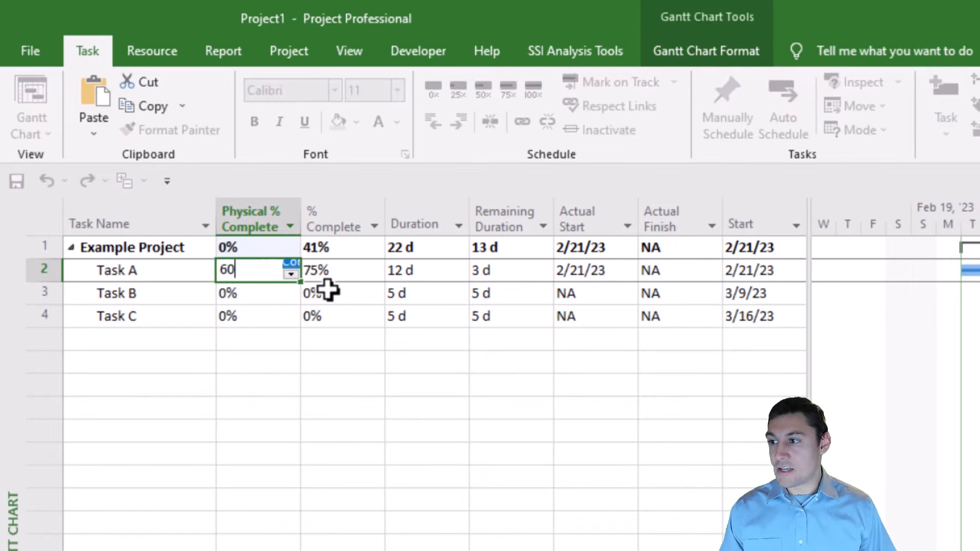
key("Return")
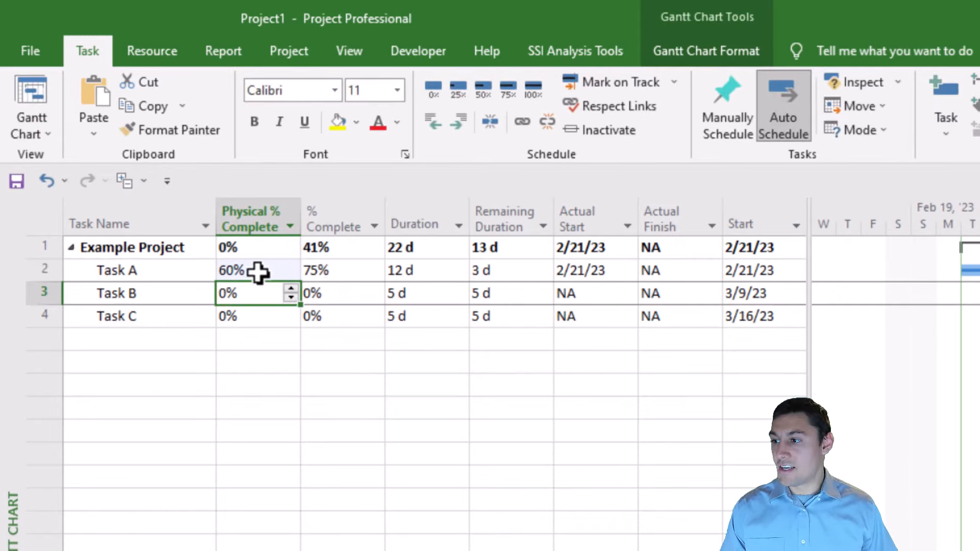
left_click(258, 272)
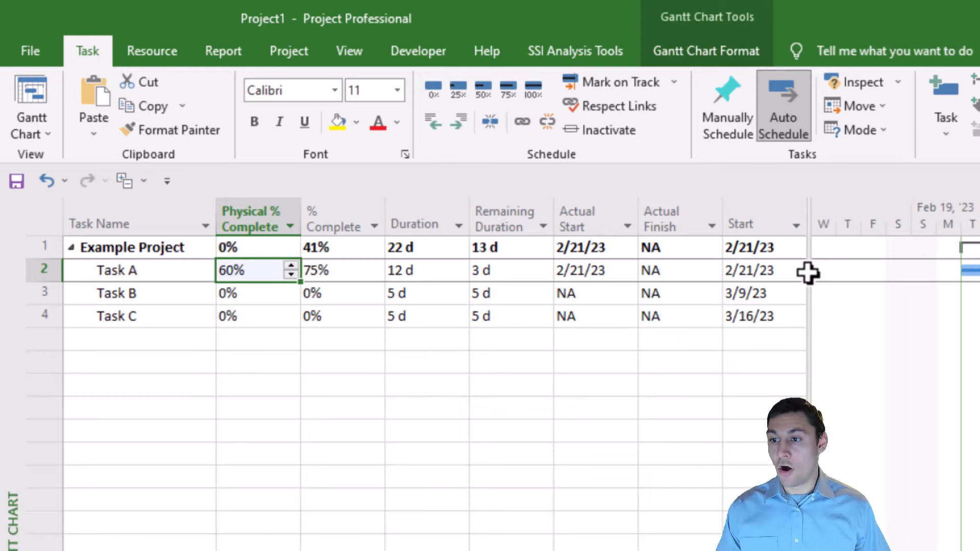
- Reveal the Finish column and insert a Resume column before the Physical % Complete column
left_click_drag(805, 271, 893, 287)
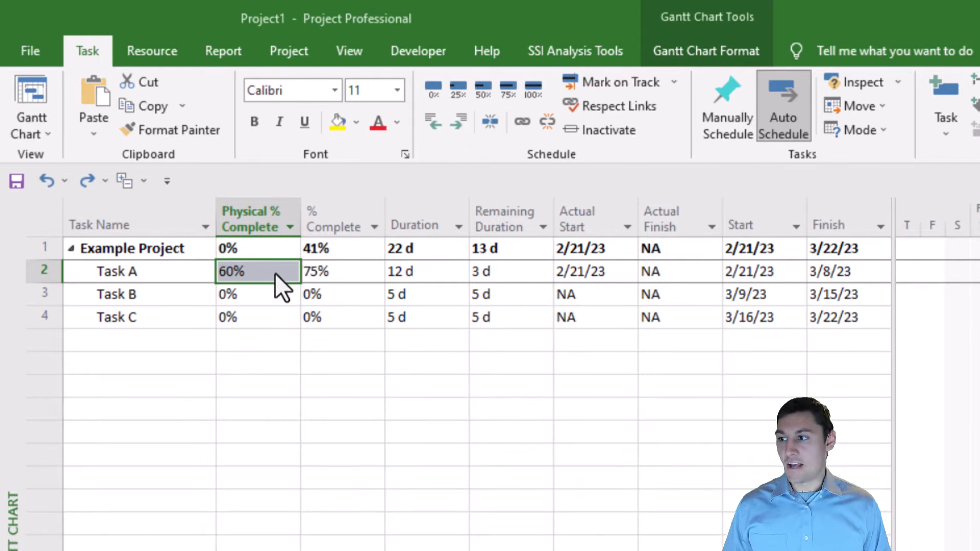
left_click(252, 221)
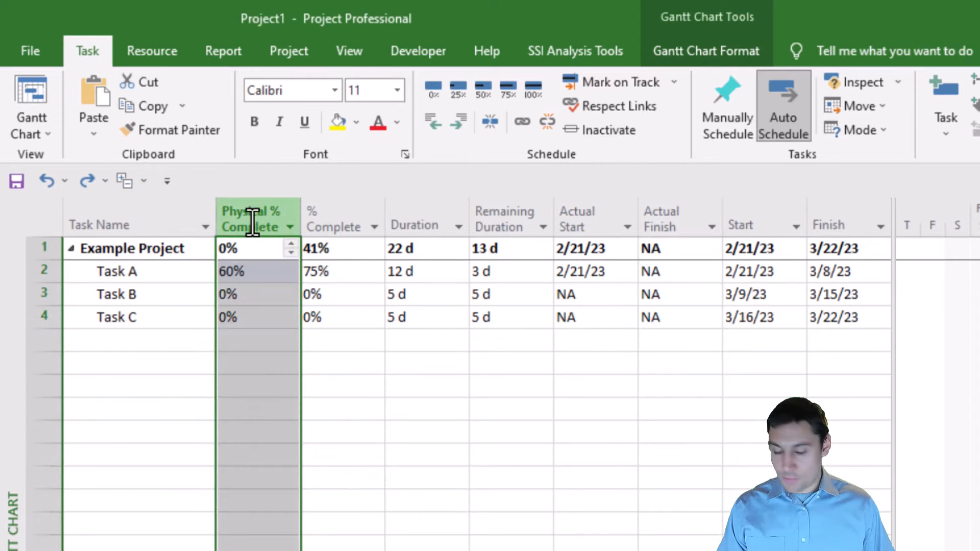
key("Insert")
type("rem")
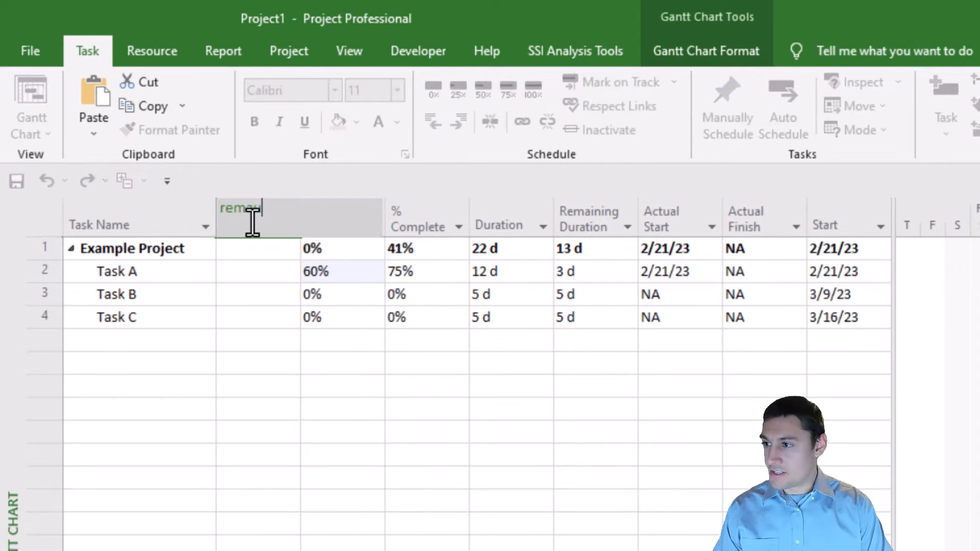
key("BackSpace")
type("su")
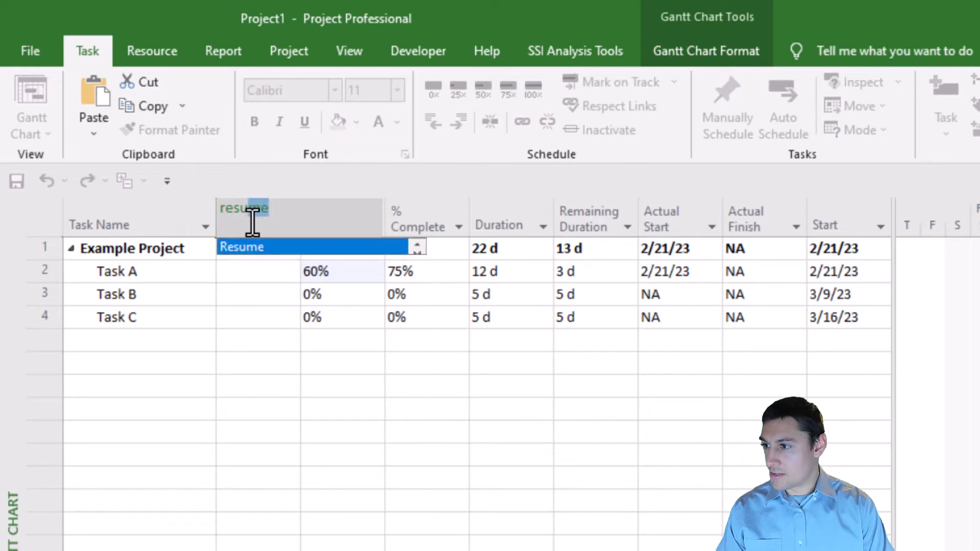
type("me")
key("Return")
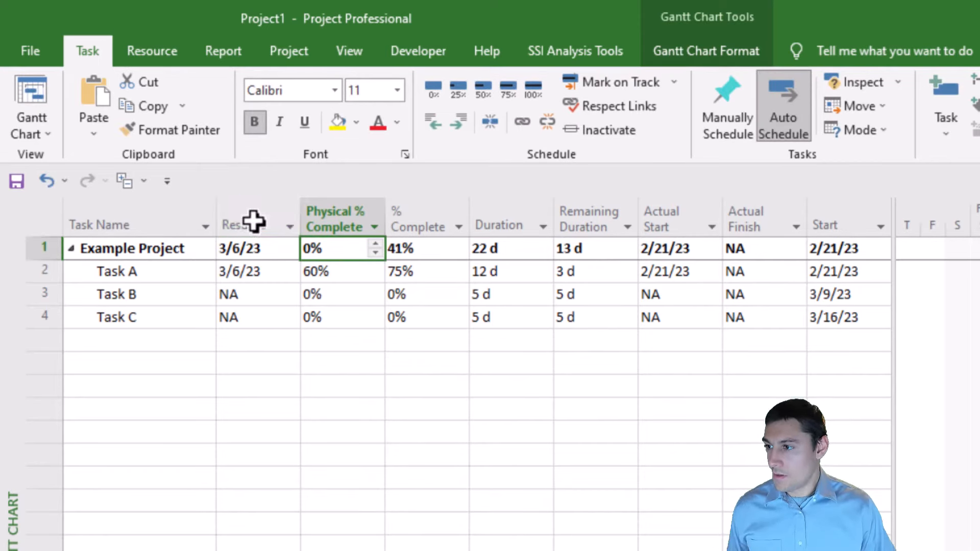
- Compare Task A's Resume date with its Physical % Complete, % Complete and the project's status date
left_click(278, 272)
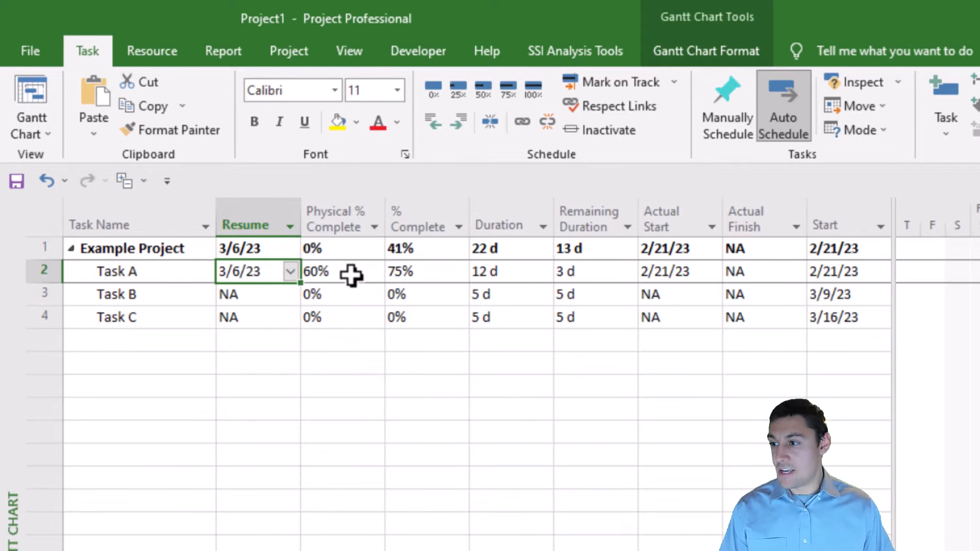
left_click_drag(350, 276, 427, 279)
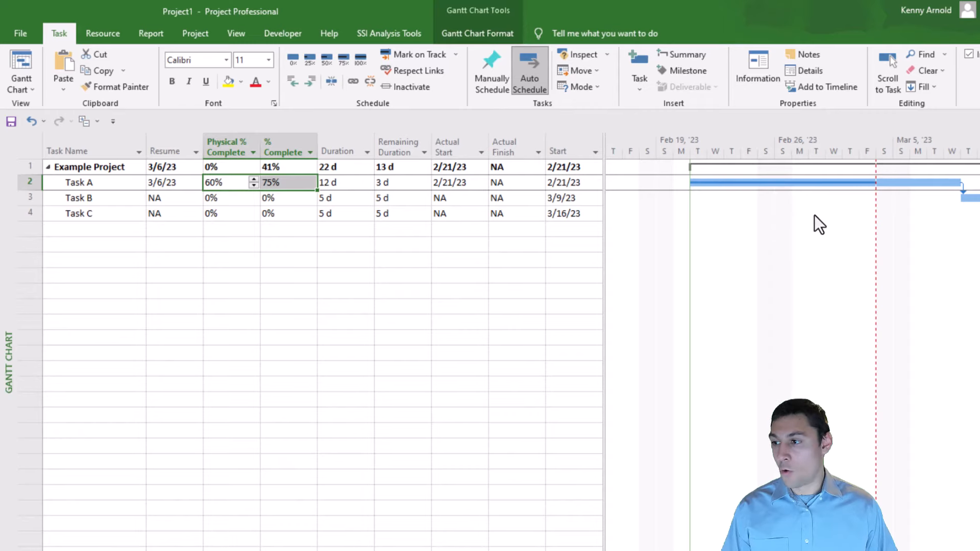
left_click(171, 184)
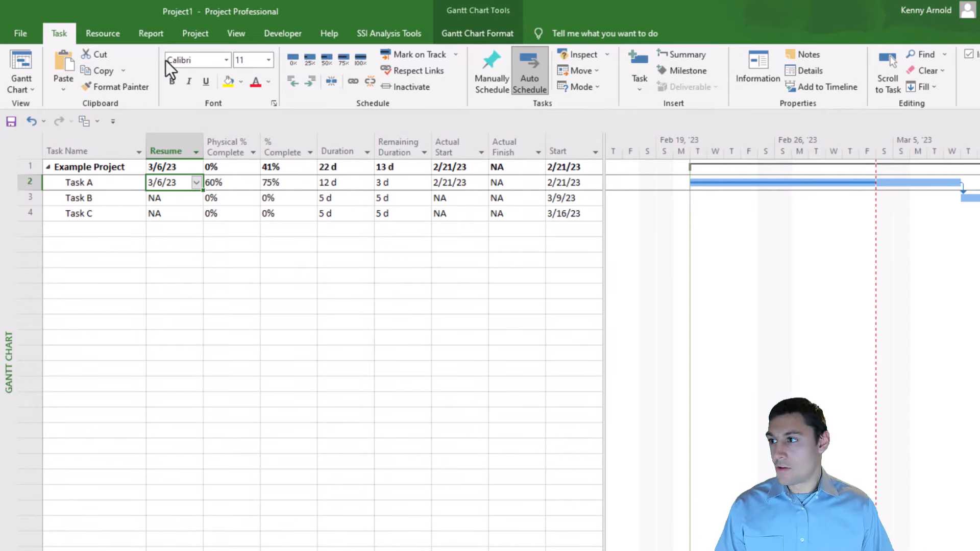
left_click(196, 37)
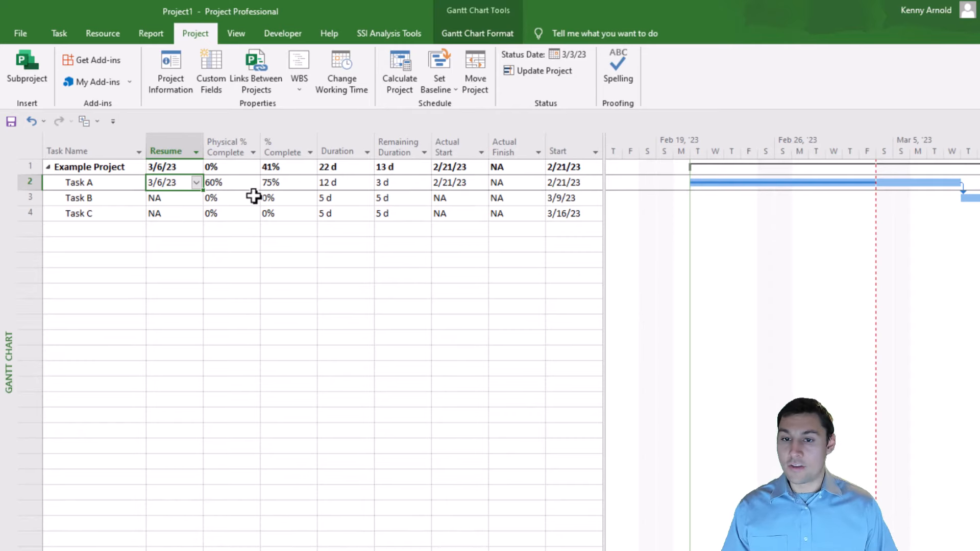
left_click(94, 183)
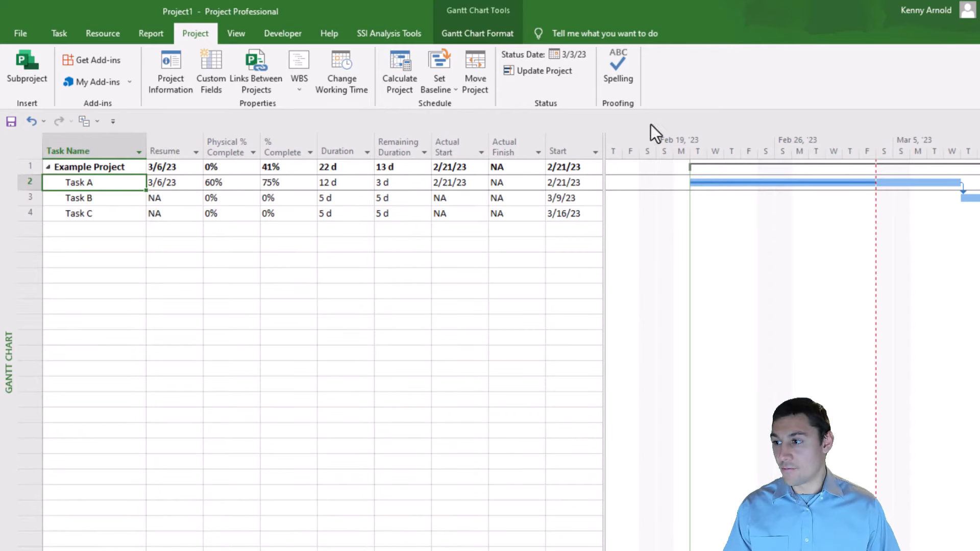
left_click(191, 186)
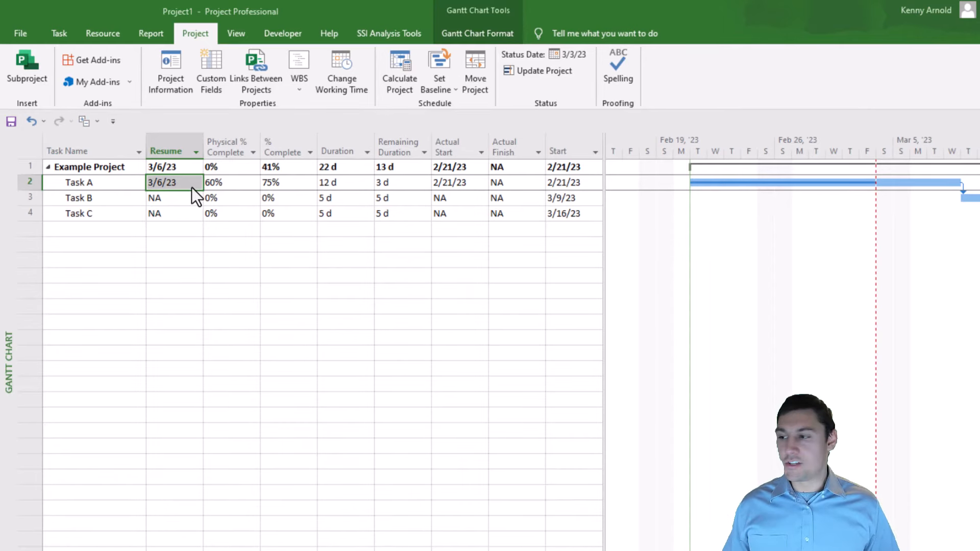
- Reset Task A's Physical % Complete and % Complete to 0%
left_click(225, 184)
type("0")
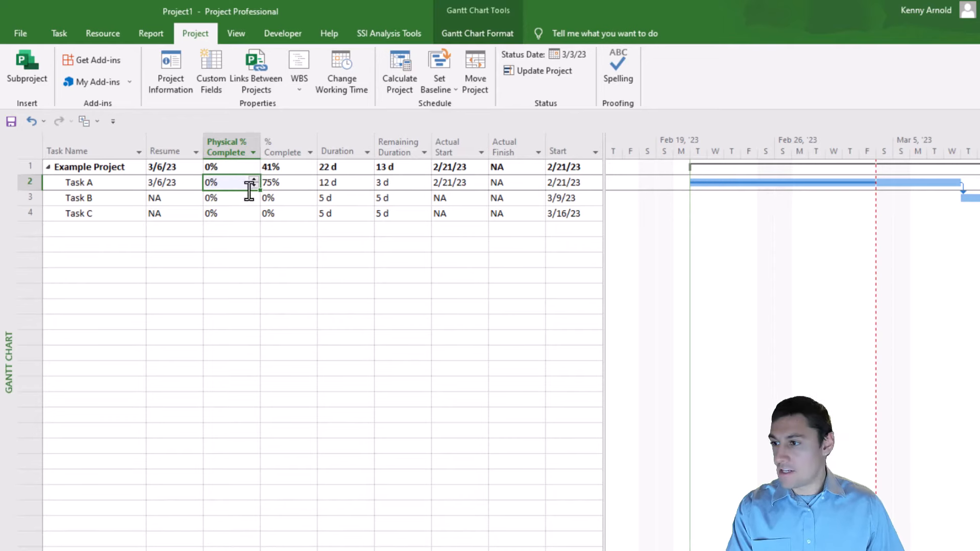
left_click(285, 184)
type("0")
key("Return")
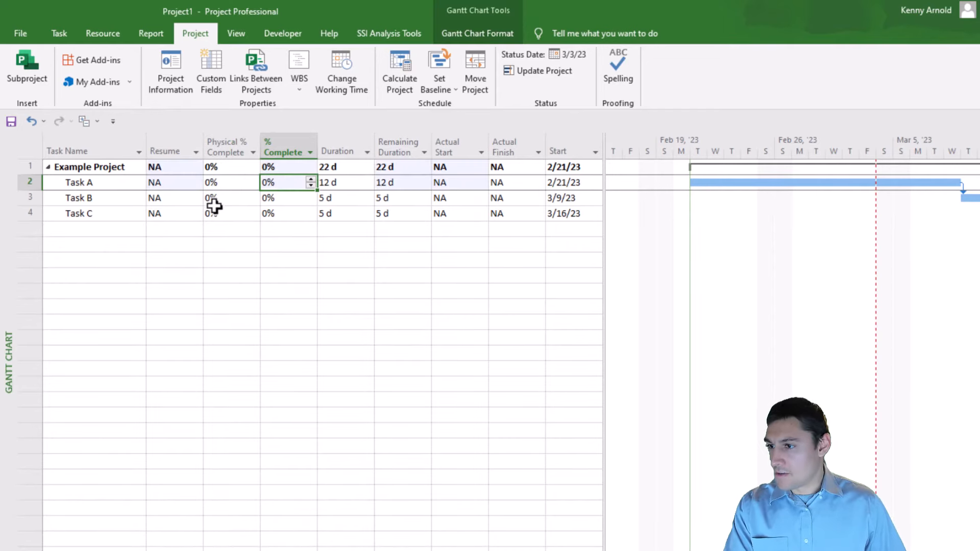
- Set Task A's Remaining Duration to 5 days and widen the task table to show the Finish column
left_click(179, 182)
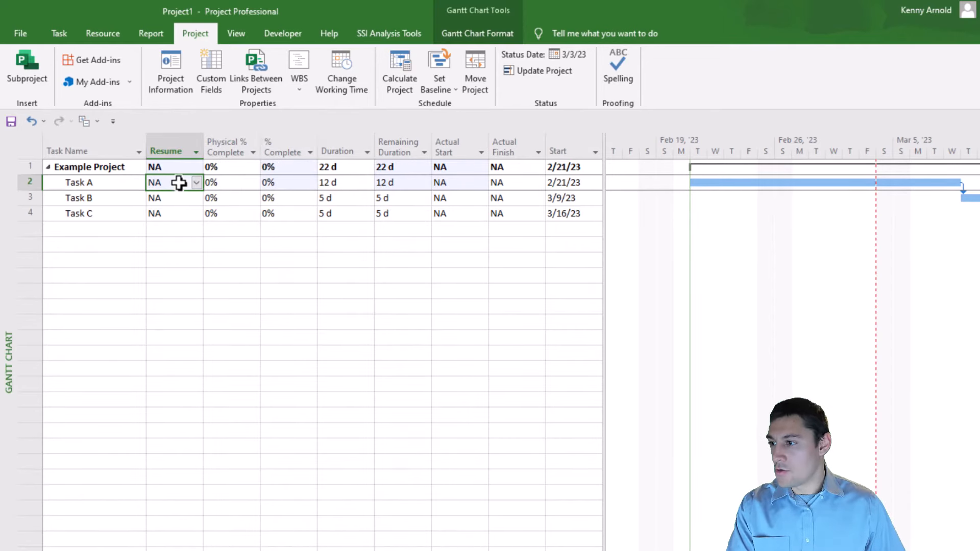
left_click(457, 182)
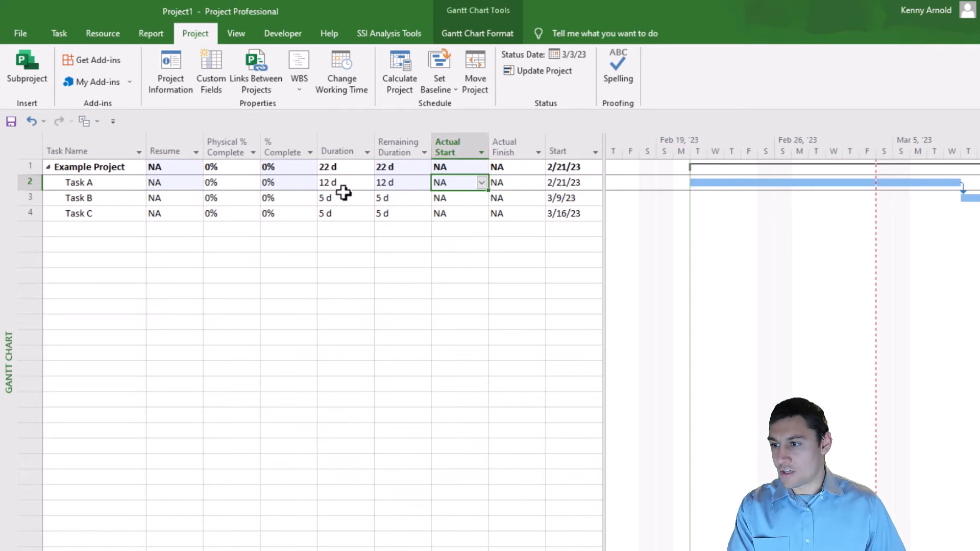
left_click(329, 183)
left_click(401, 183)
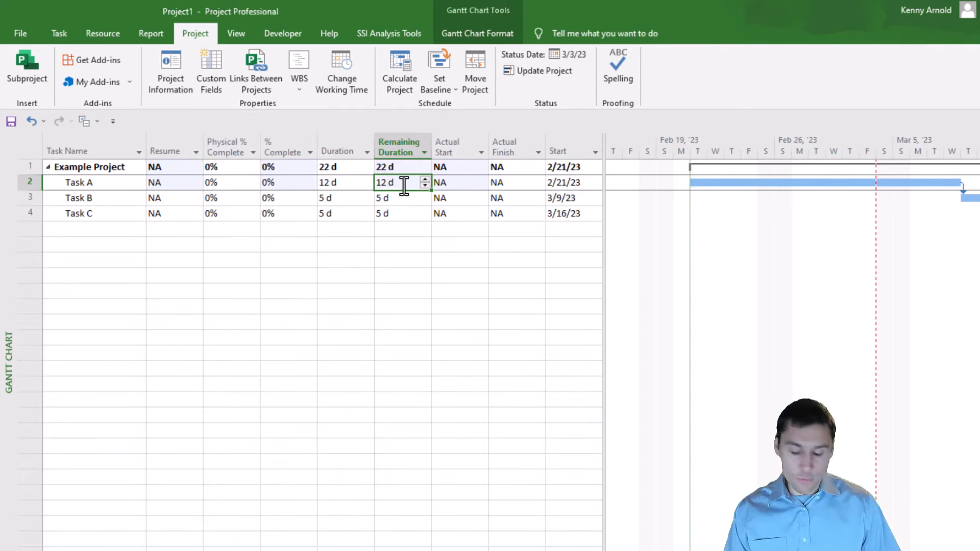
type("5")
key("Return")
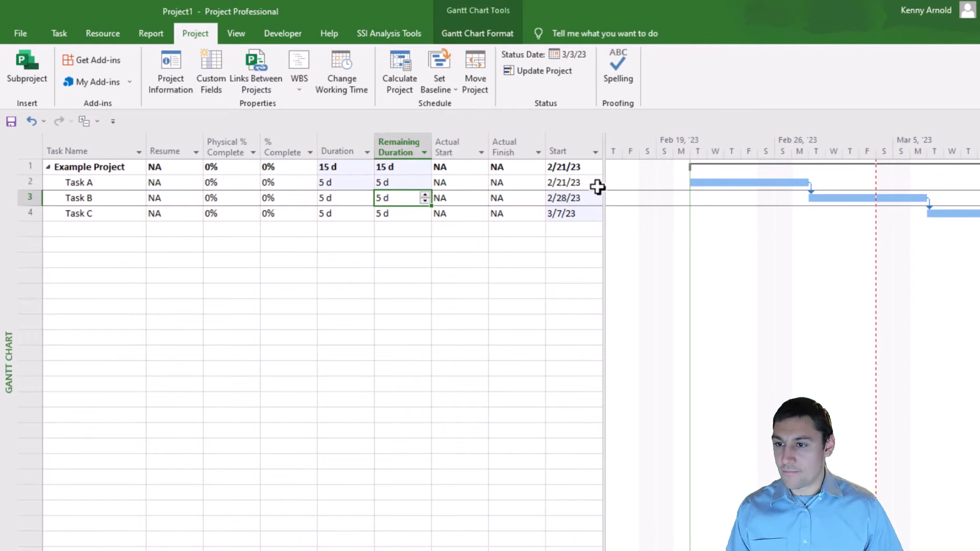
left_click_drag(597, 187, 663, 220)
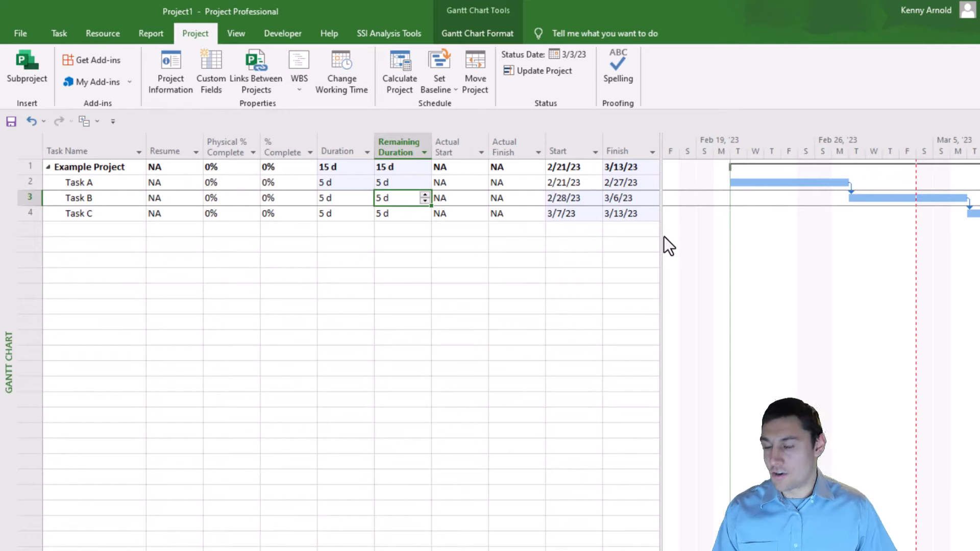
- Enter 2/21/23 as Task A's Actual Start and 2/28/23 as its Actual Finish
left_click(104, 185)
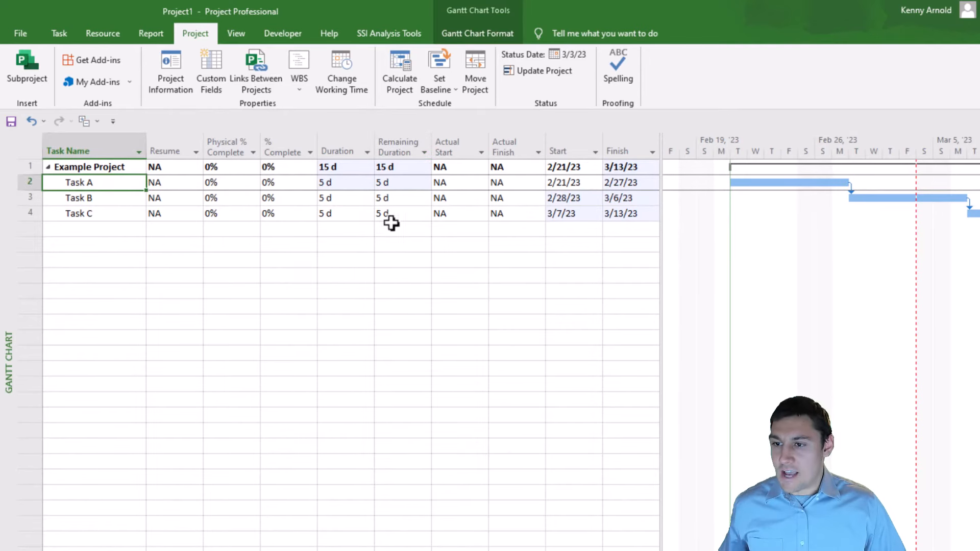
left_click(575, 184)
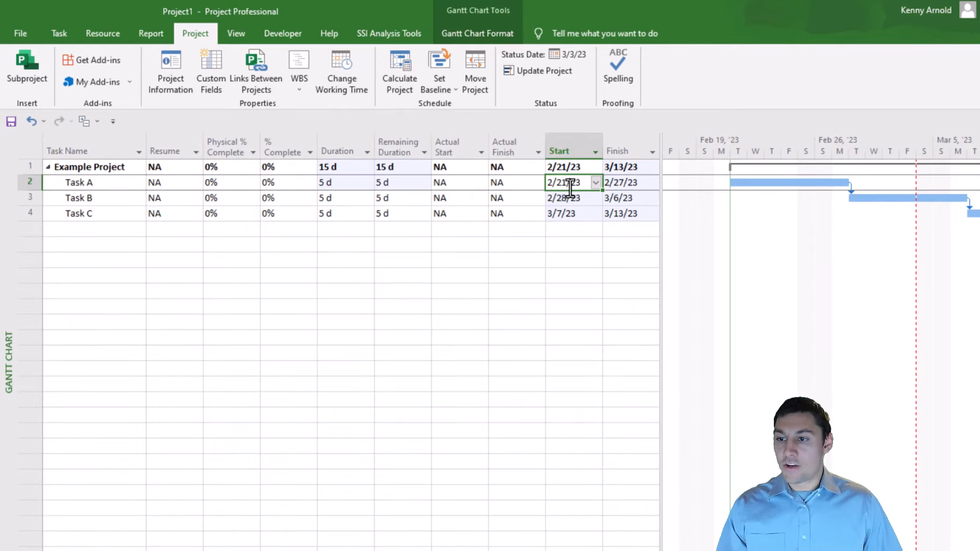
key("Left")
type("2/21/23")
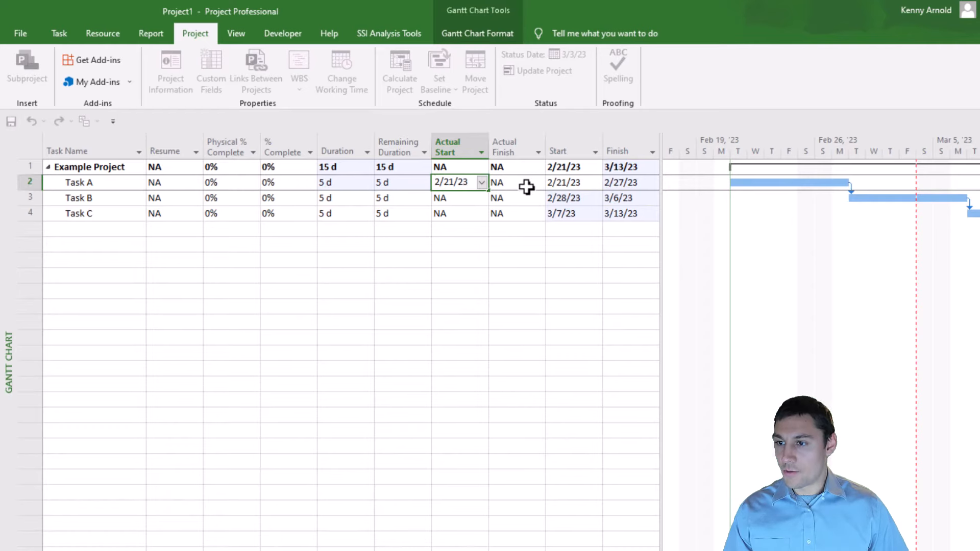
left_click(528, 185)
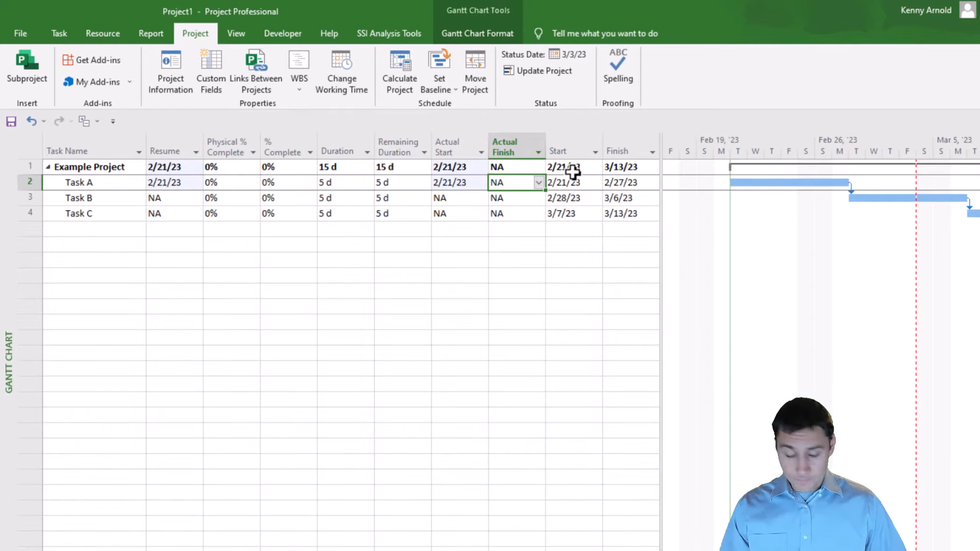
type("2/28/23")
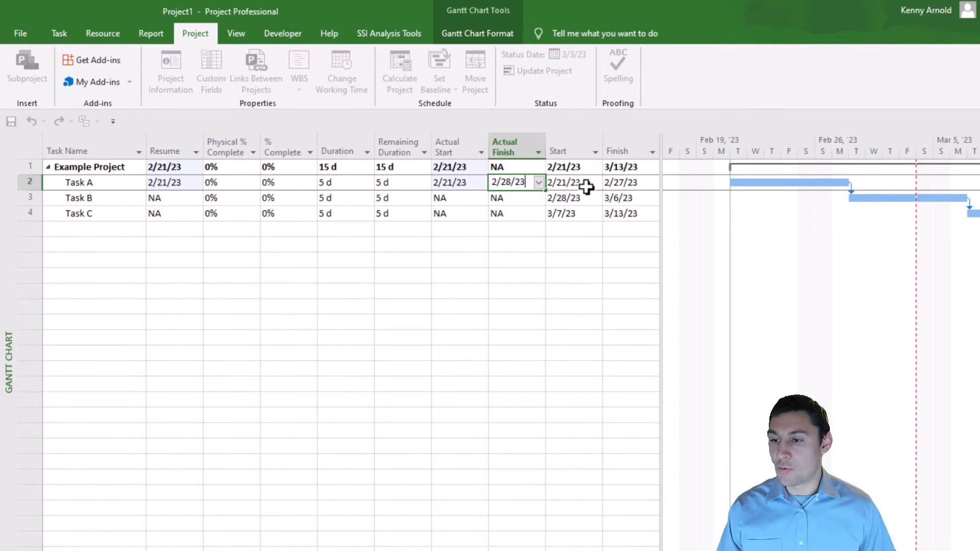
left_click(285, 182)
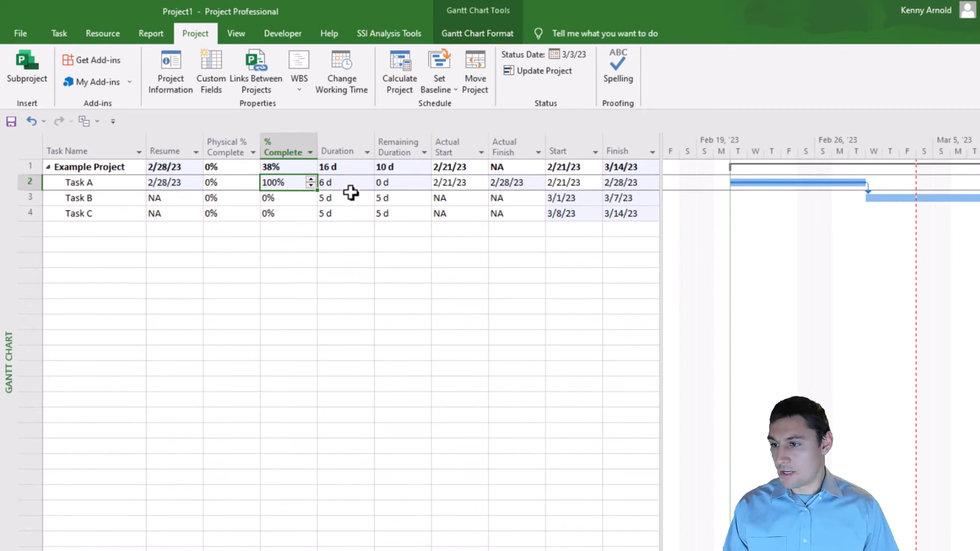
- Examine Task A's Resume date and % Complete against its Actual Start and Actual Finish, and select Task B
left_click(192, 188)
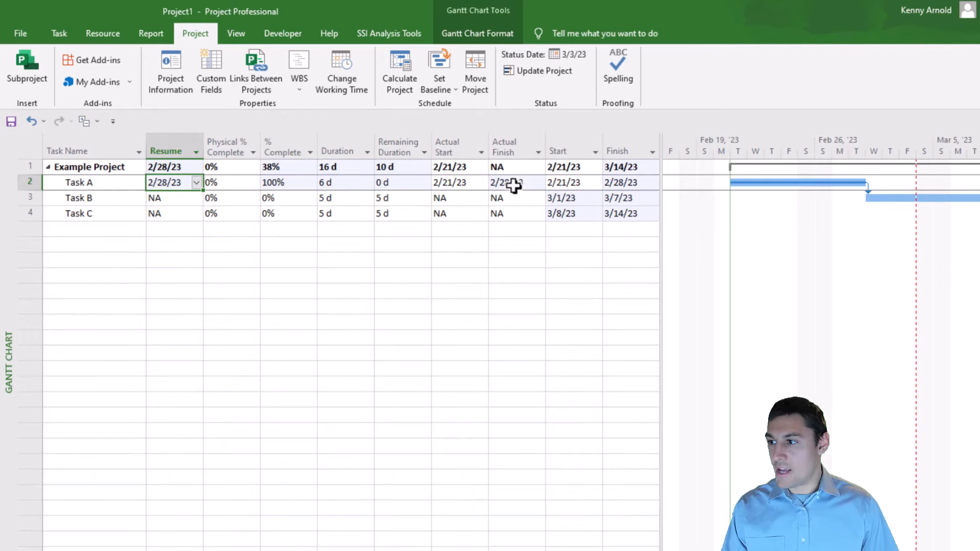
left_click(285, 183)
left_click(515, 183)
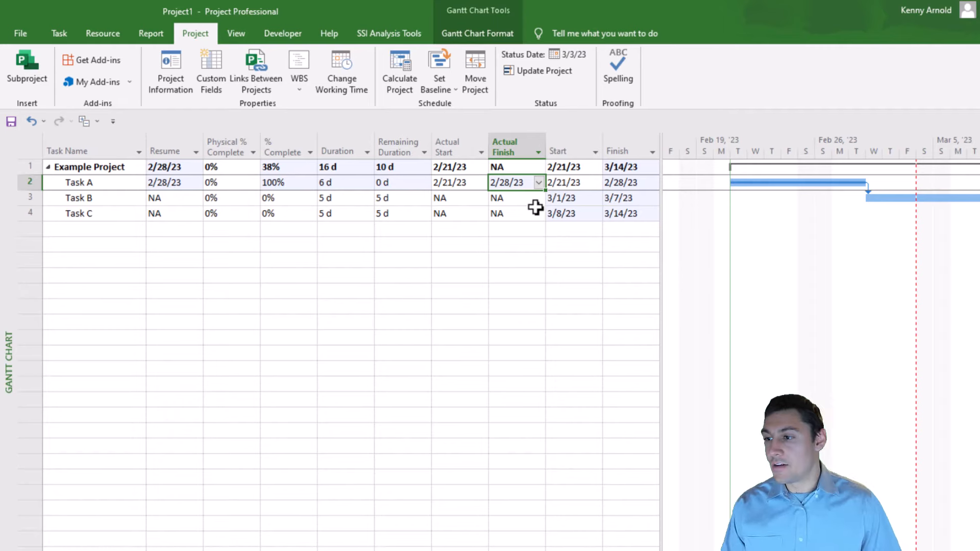
left_click(457, 184)
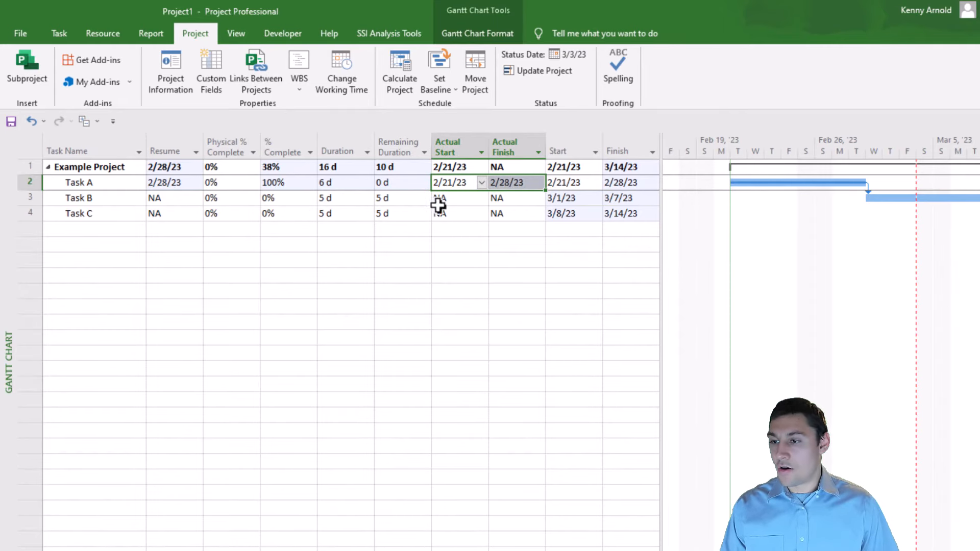
left_click(294, 183)
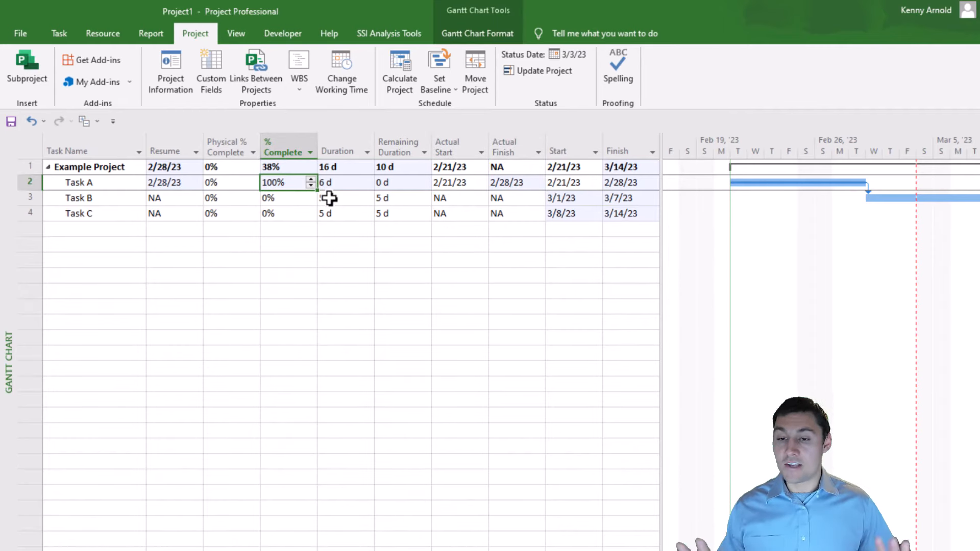
left_click(107, 198)
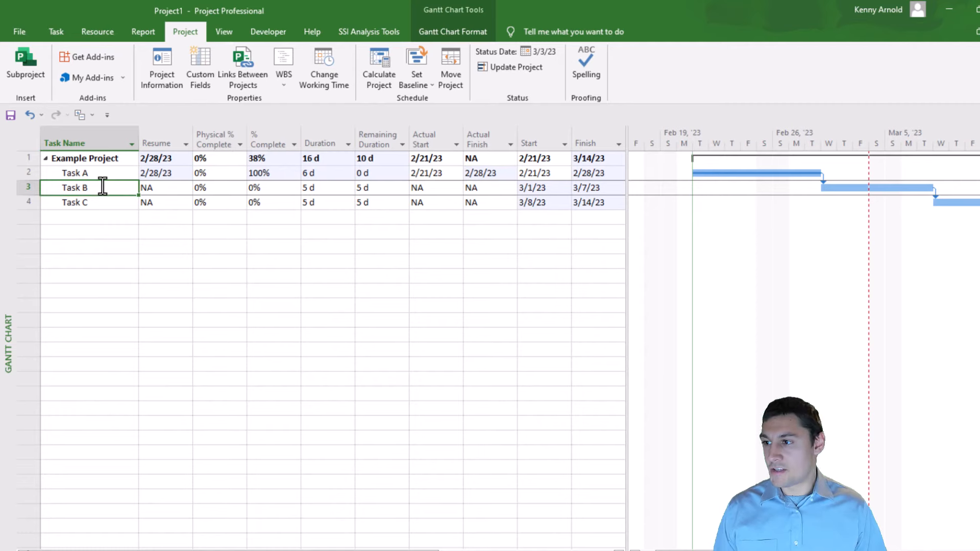
- Set Task B's % Complete to 100%
left_click(275, 187)
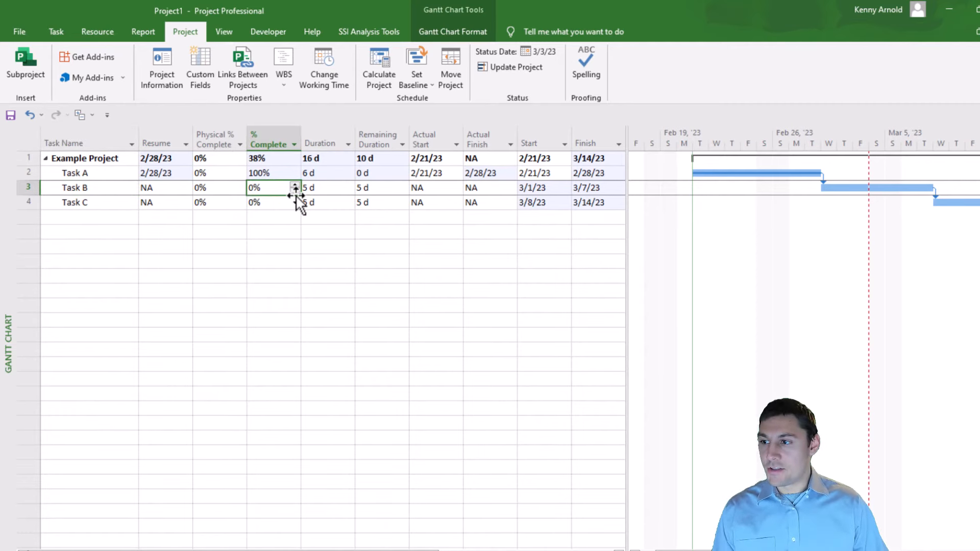
type("100")
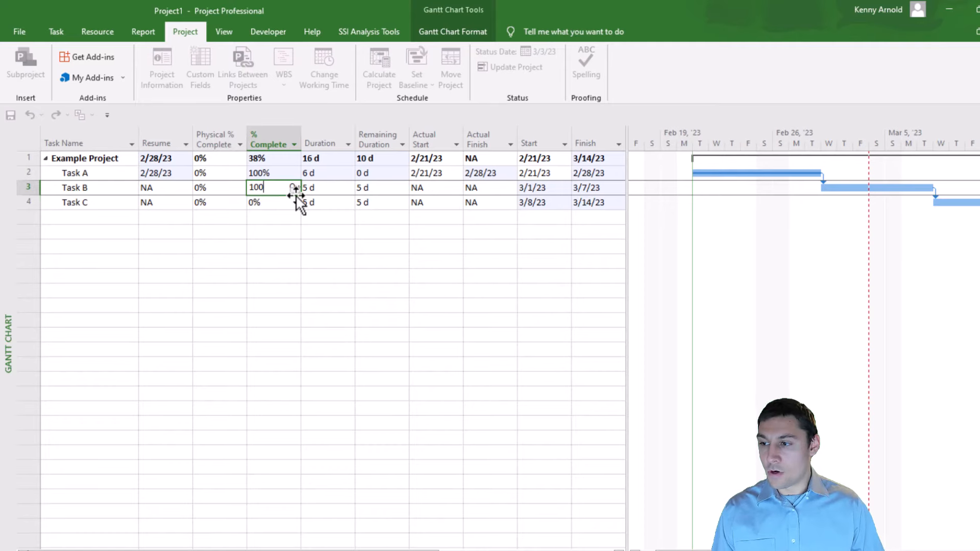
key("Return")
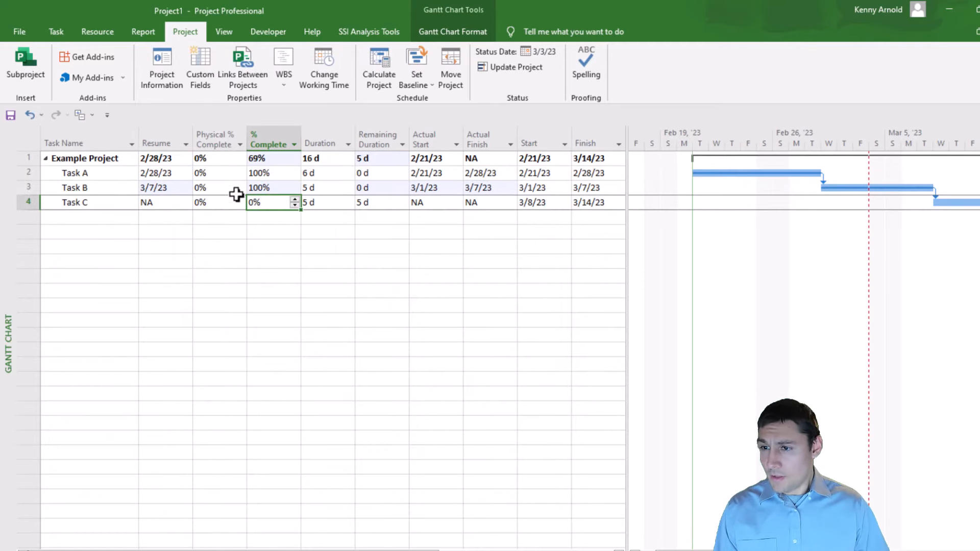
left_click(269, 188)
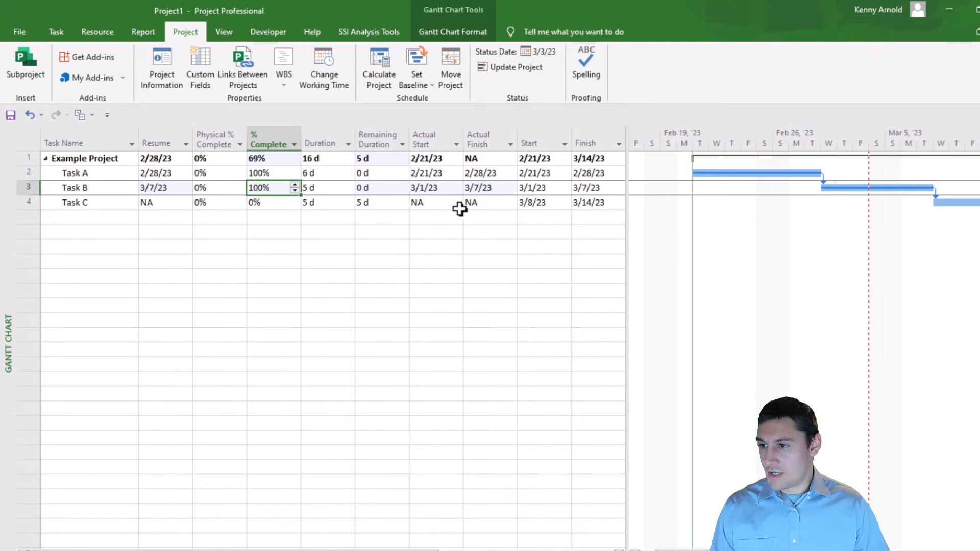
- Examine Task B's Actual Start and Actual Finish against its Start and Finish, and check Task C's Start
left_click(508, 190)
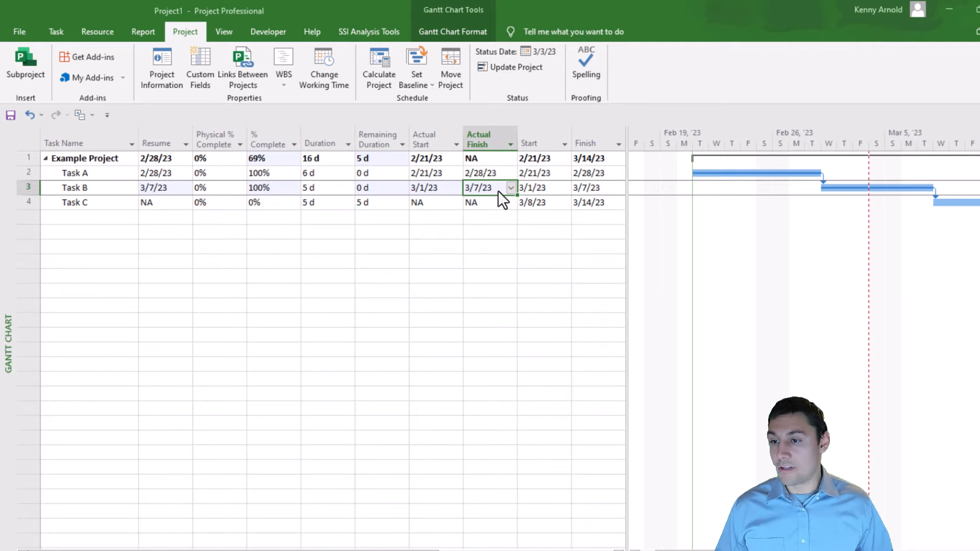
left_click(23, 202)
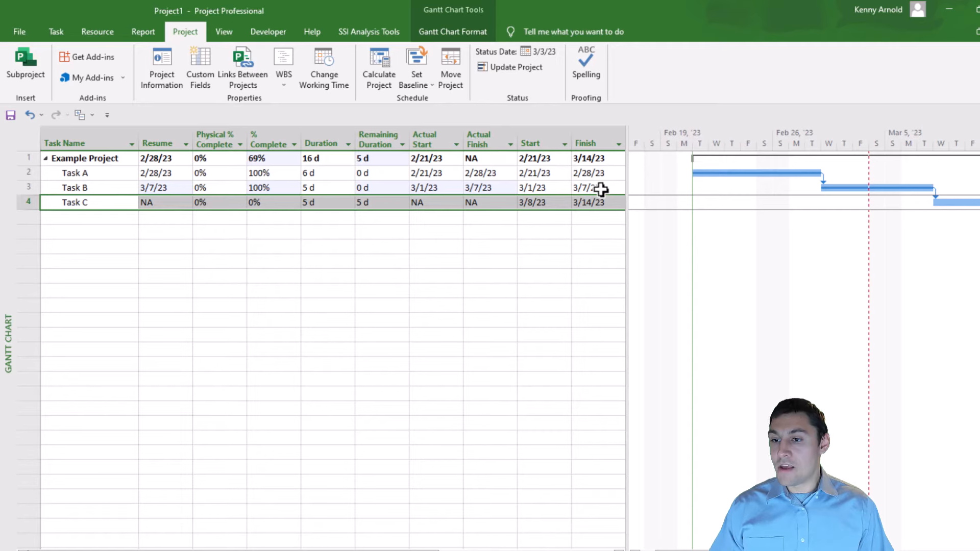
left_click(534, 205)
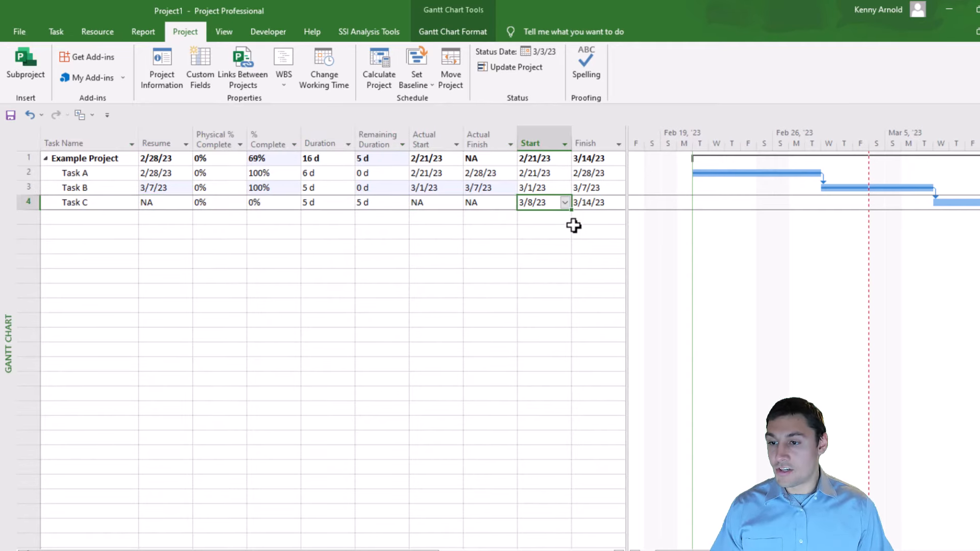
left_click(491, 188)
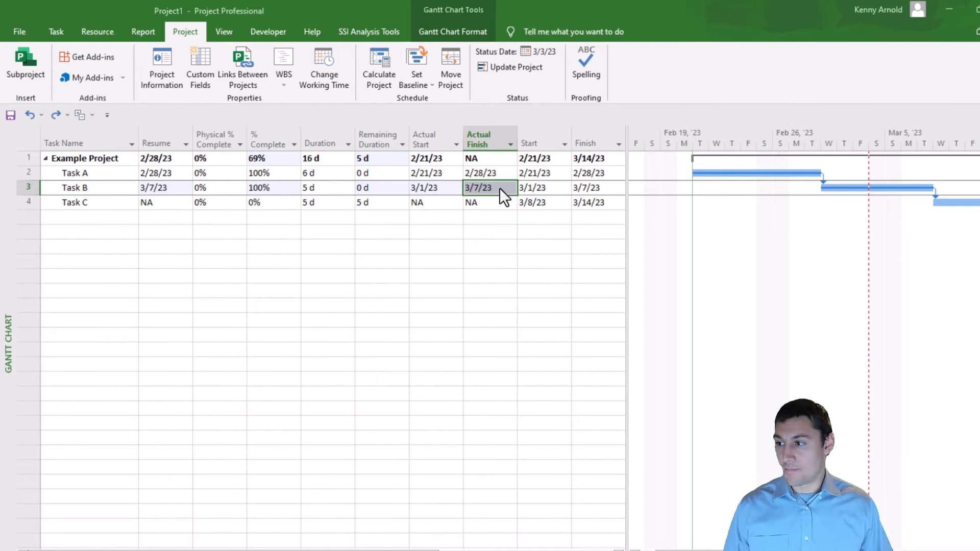
left_click(32, 188)
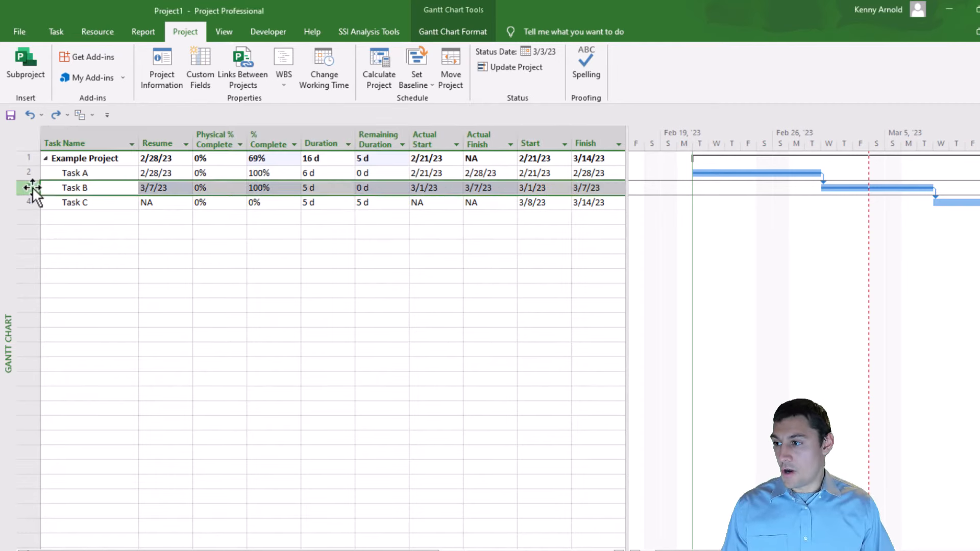
left_click(288, 189)
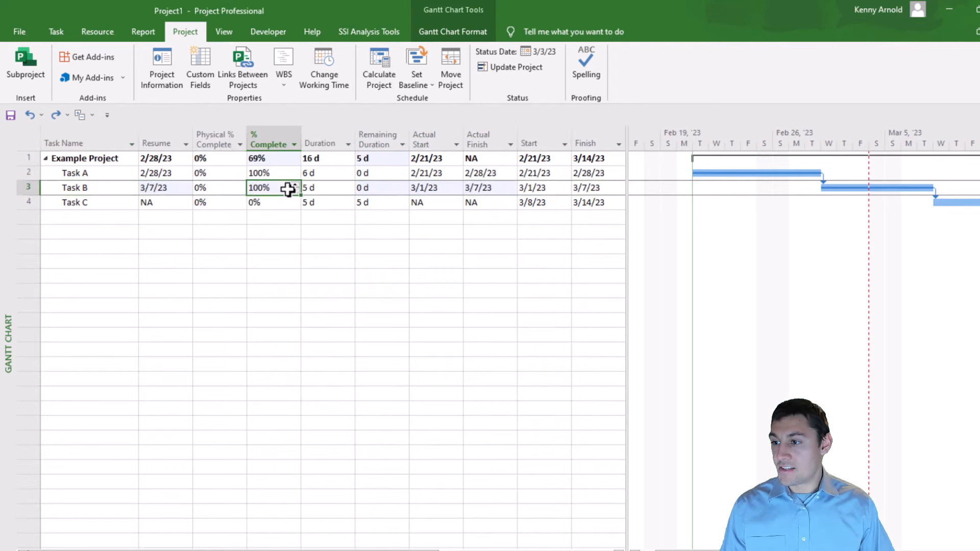
left_click(533, 190)
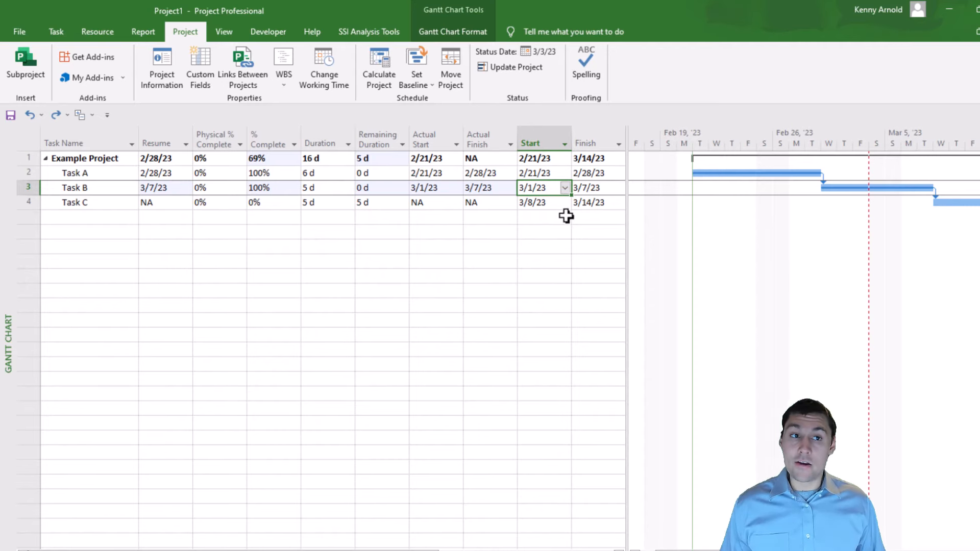
left_click(438, 189)
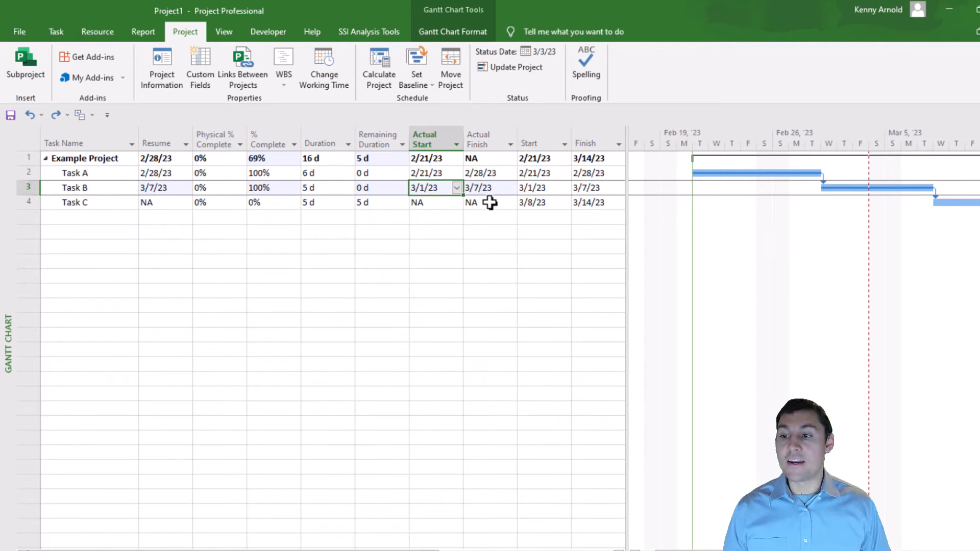
left_click(595, 188)
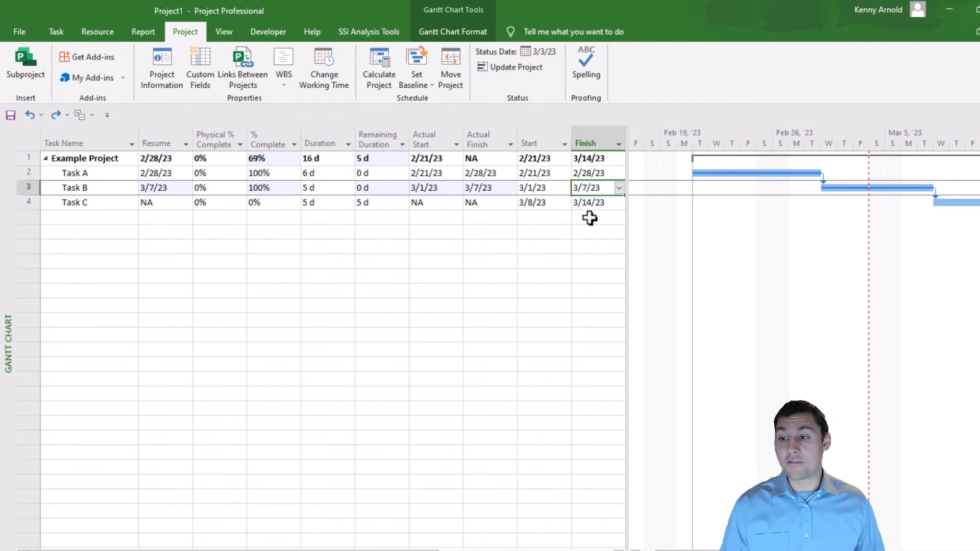
- Enter 3/2/23 as Task B's Actual Finish
left_click(492, 188)
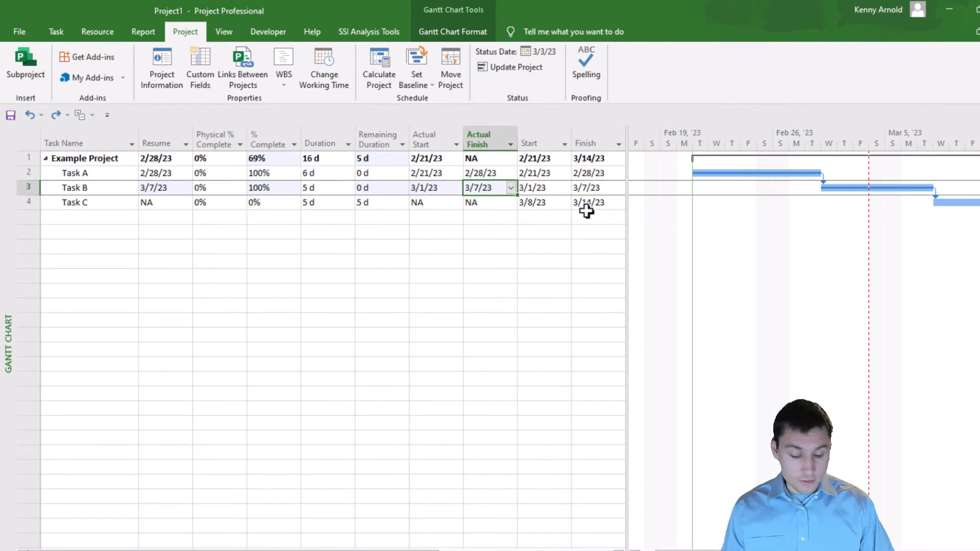
type("3/2/")
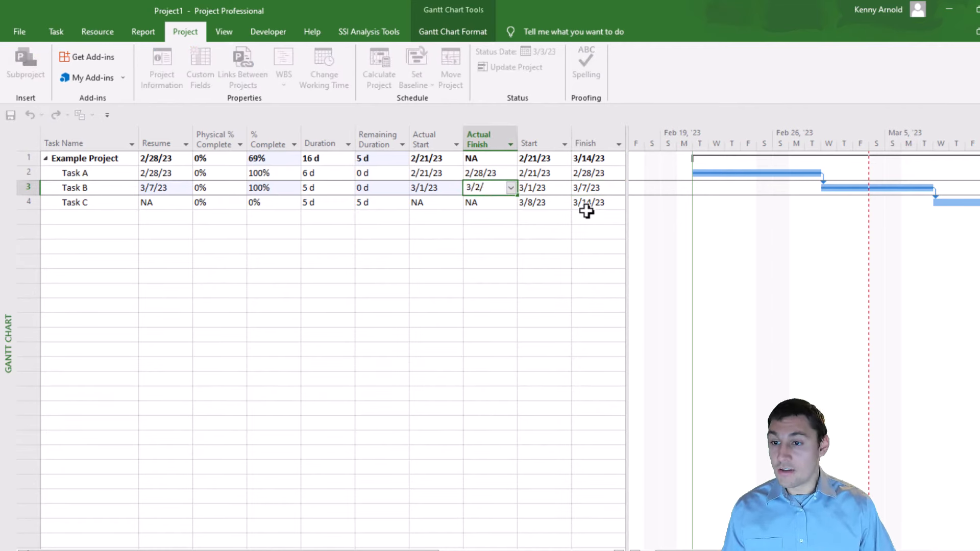
type("23")
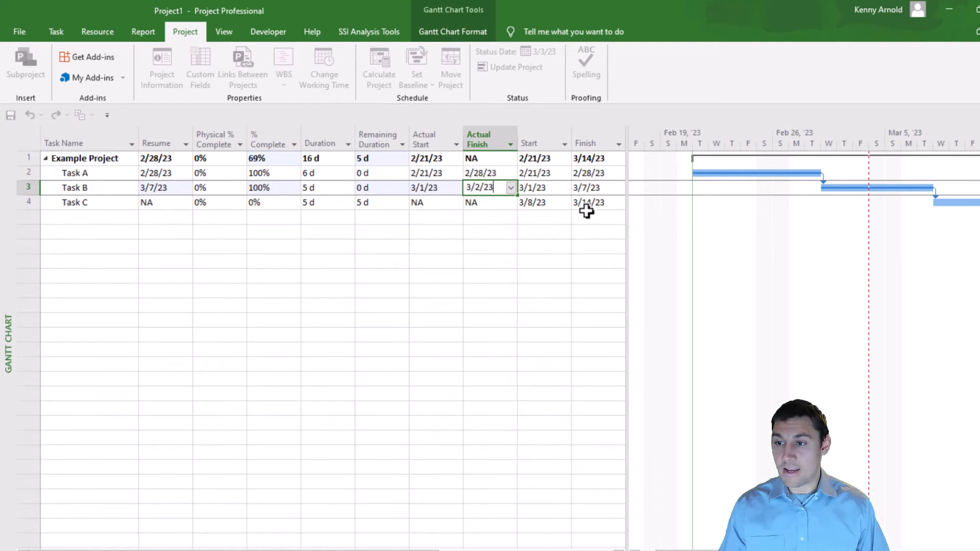
key("Return")
- Set Task B's Actual Finish to the status date, 3/3/23
left_click(500, 187)
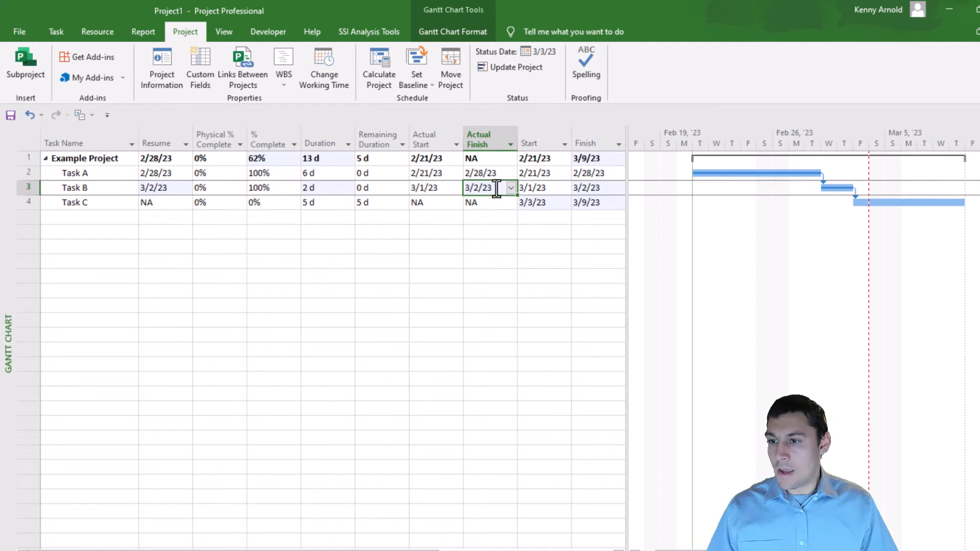
type("3/3/2")
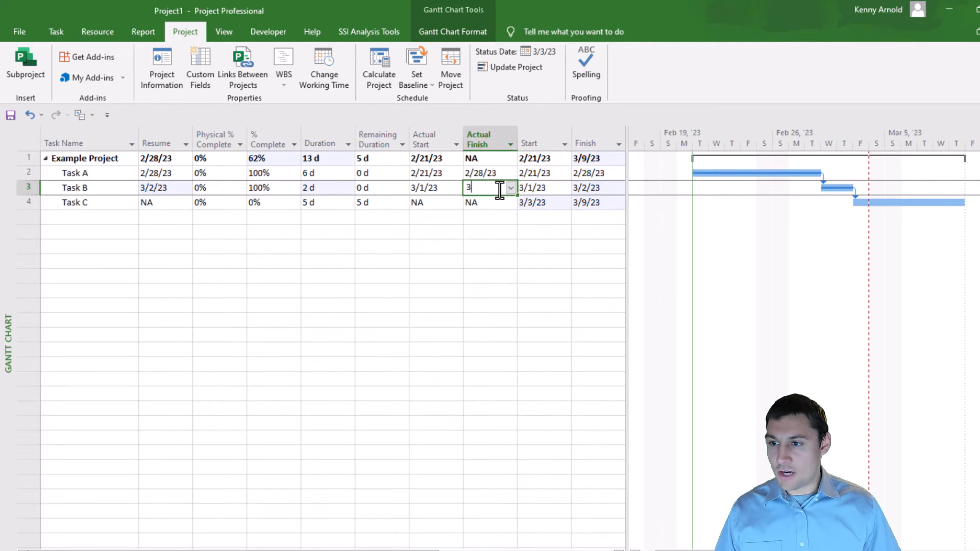
type("3")
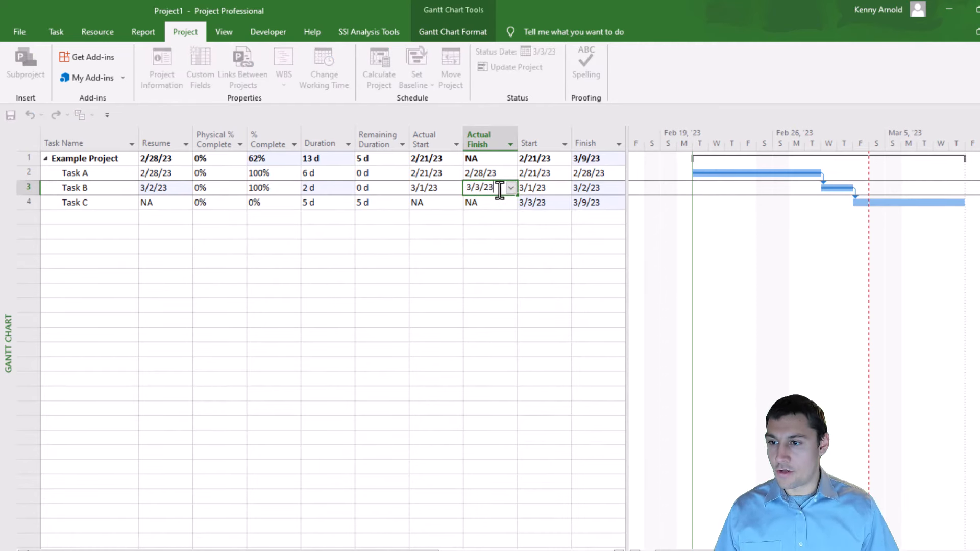
key("Return")
left_click(500, 187)
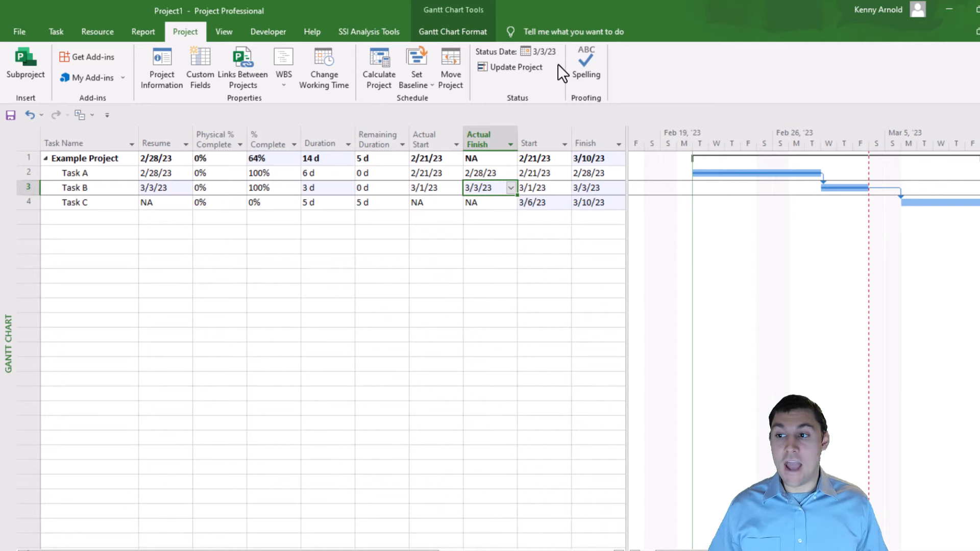
- Check Task C's Start and Finish dates and mark the task 25% complete
left_click(110, 204)
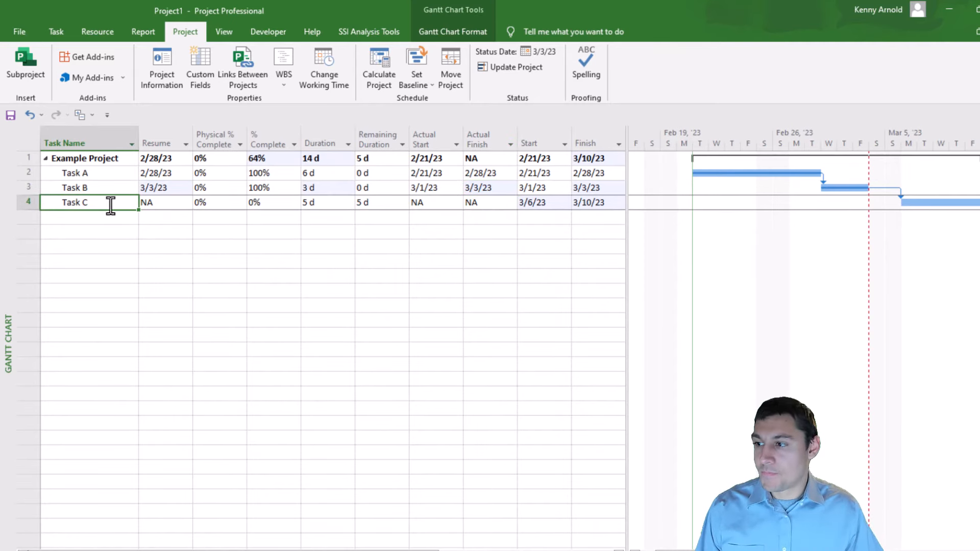
left_click(539, 201)
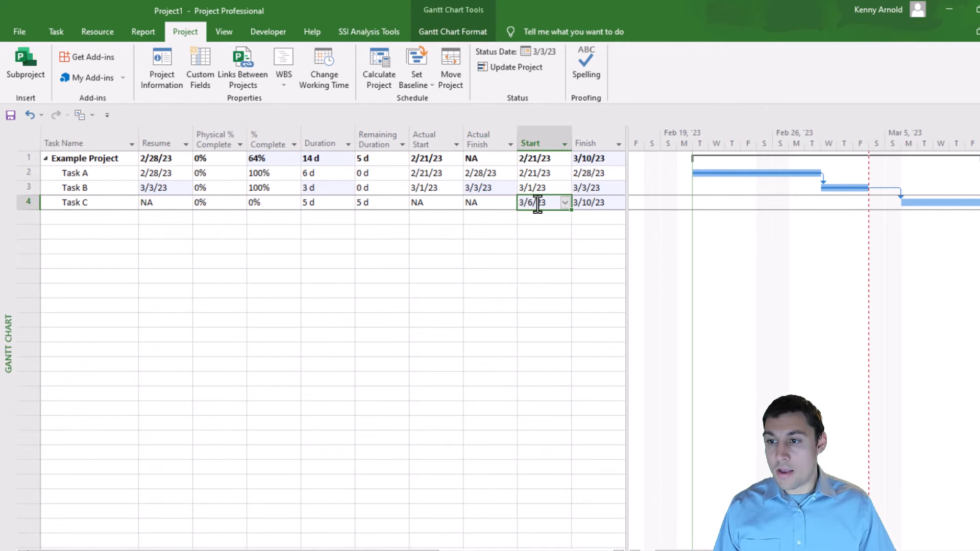
left_click(595, 203)
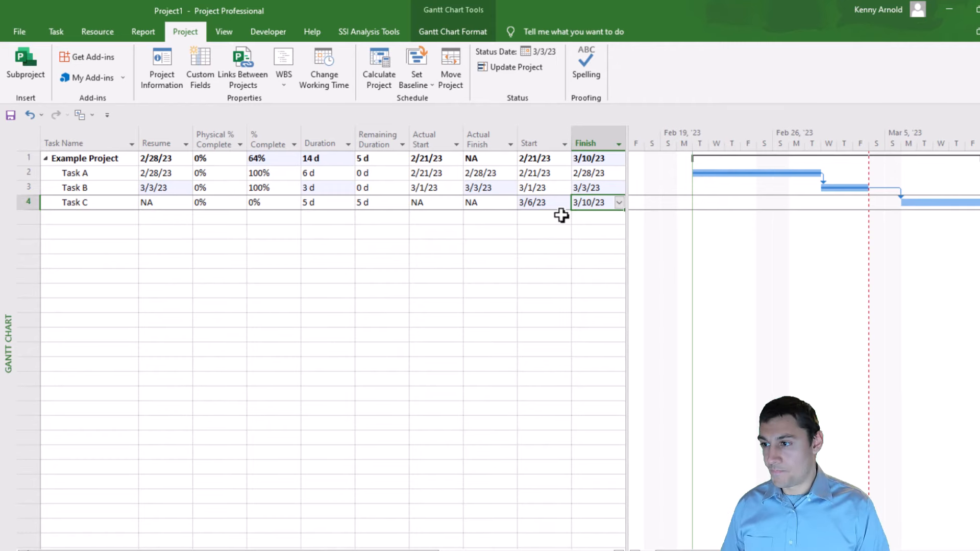
left_click(109, 201)
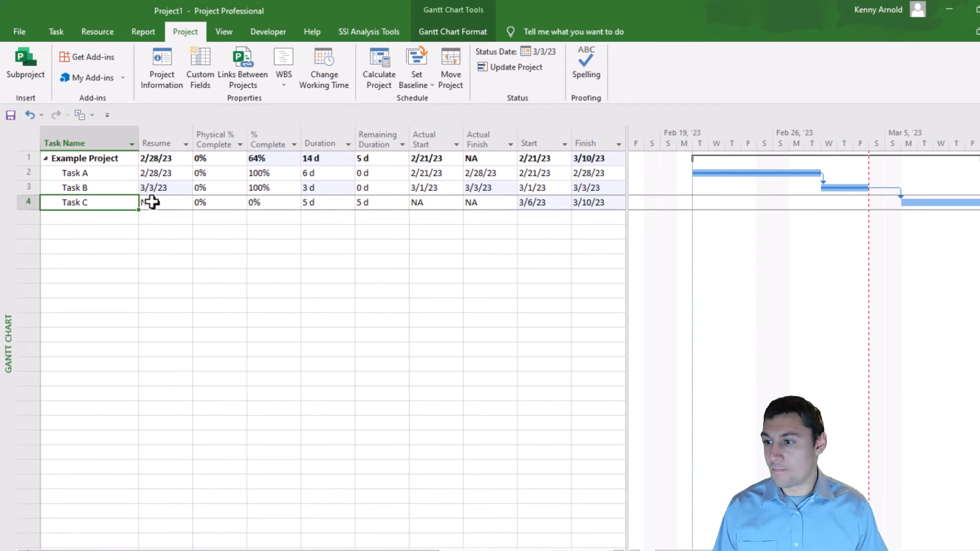
left_click(268, 202)
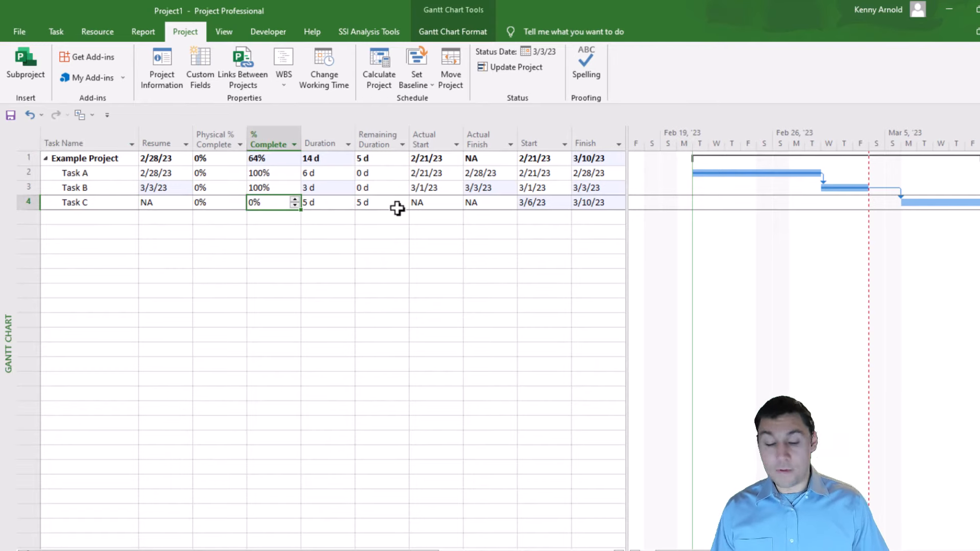
type("25")
key("Escape")
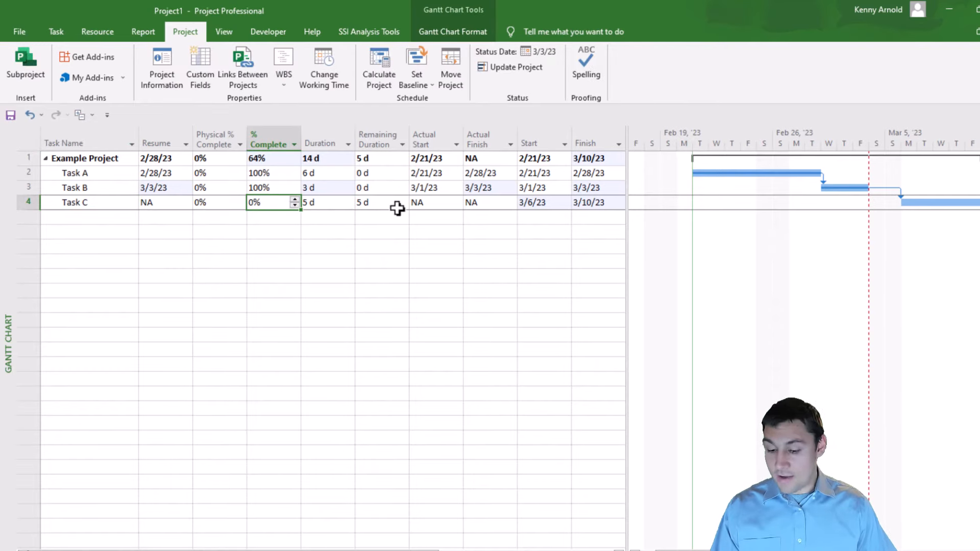
left_click(19, 31)
key("Escape")
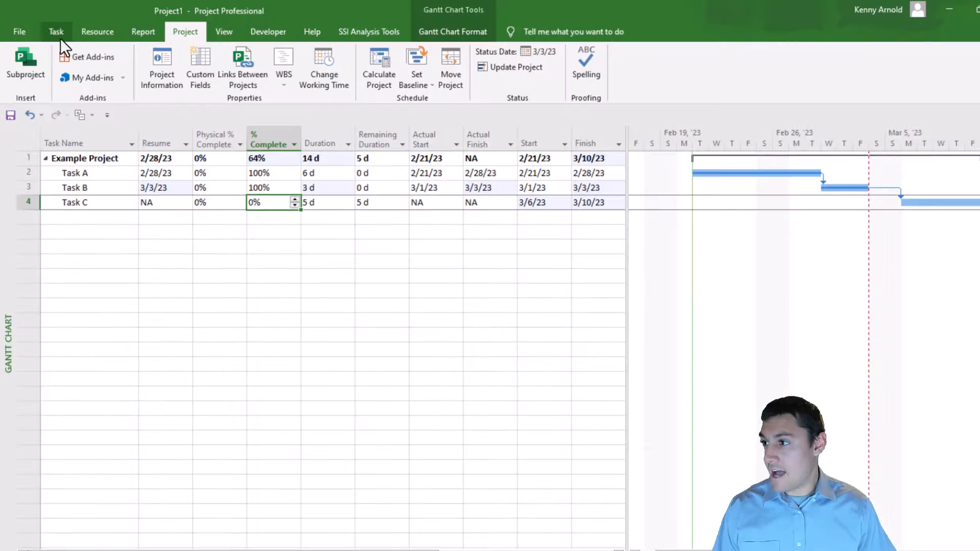
left_click(56, 32)
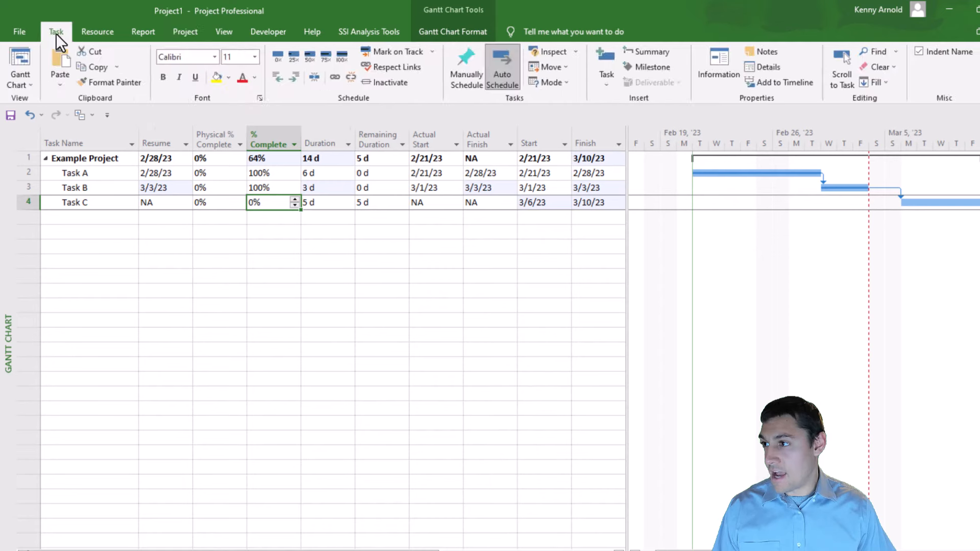
left_click(294, 55)
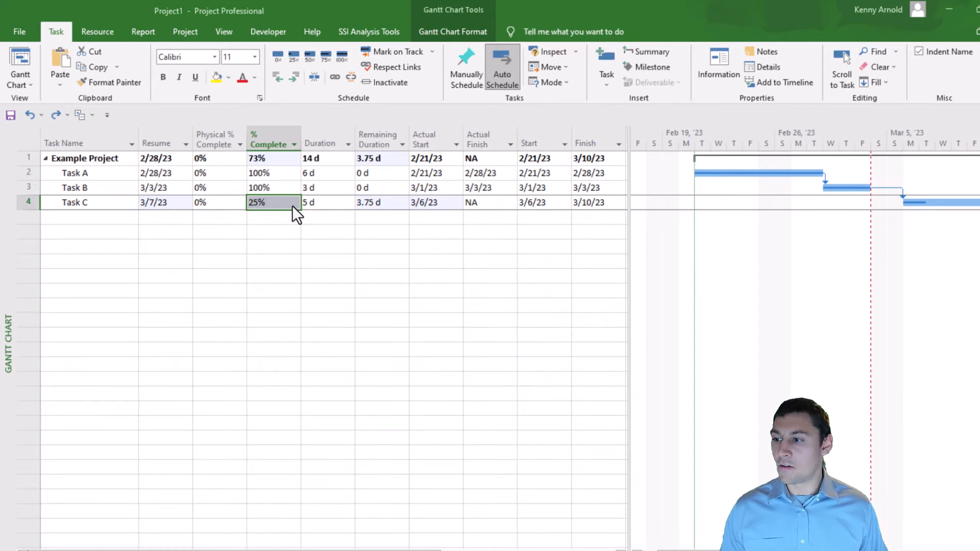
- Check Task C's Remaining Duration and clear its % Complete back to 0%
left_click(397, 202)
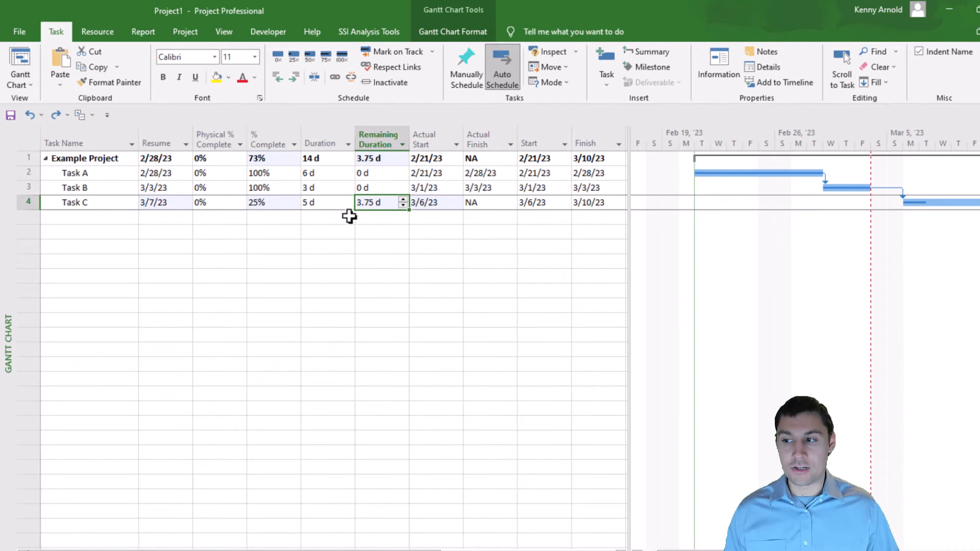
left_click(280, 203)
key("Delete")
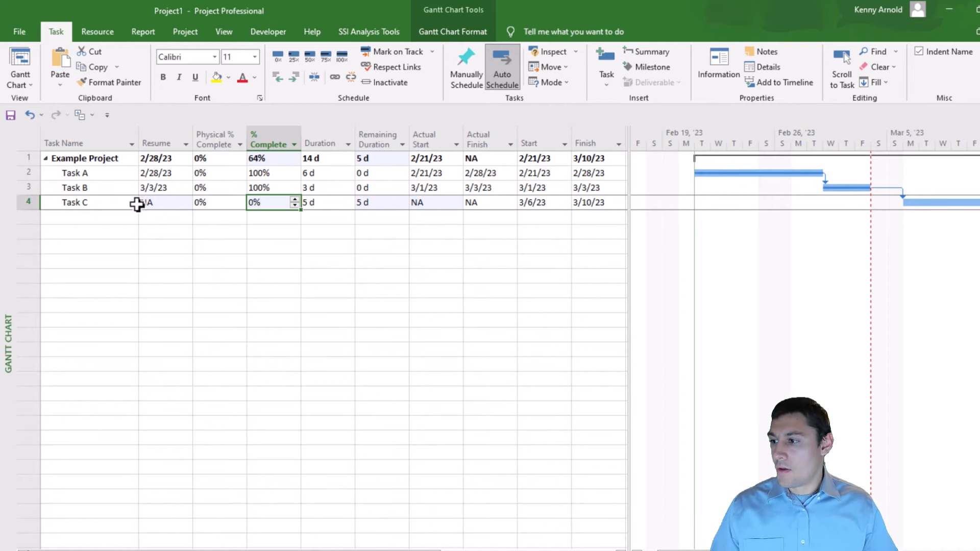
- Compare Task C's Start with the project's status date and select the task's Actual Start
left_click(94, 203)
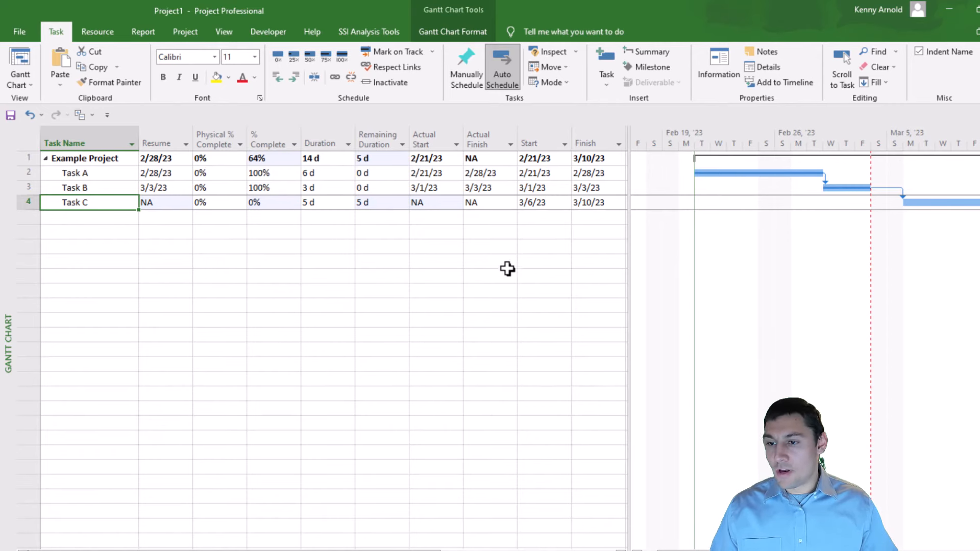
left_click(549, 203)
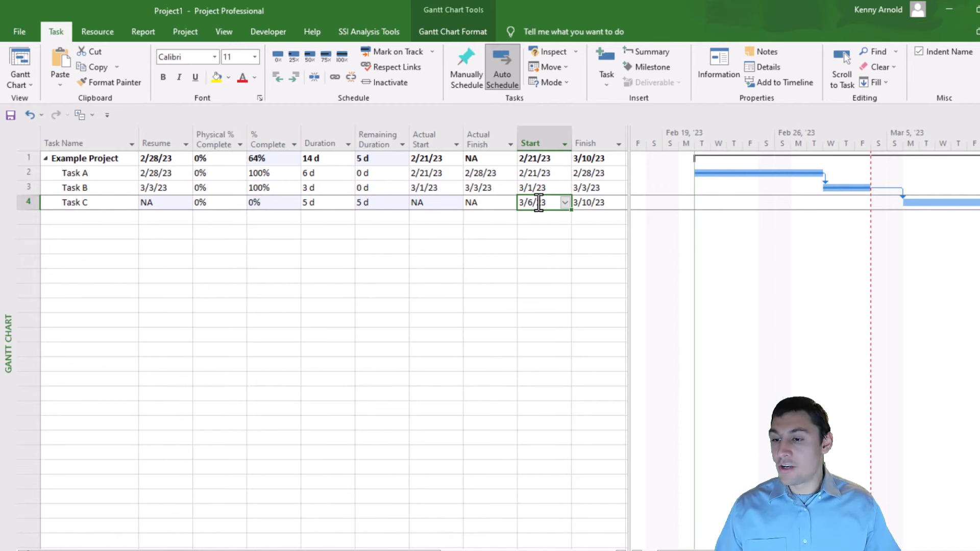
left_click(189, 32)
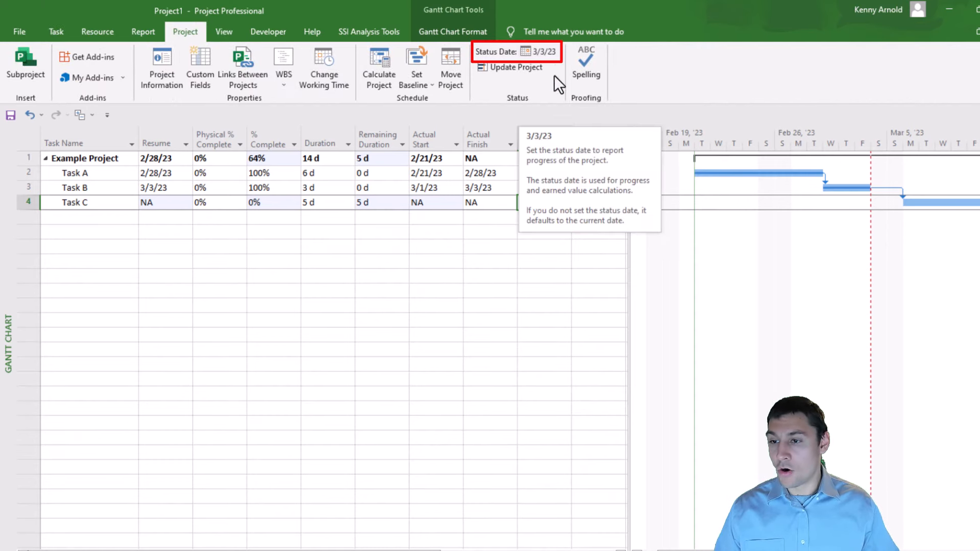
left_click(437, 204)
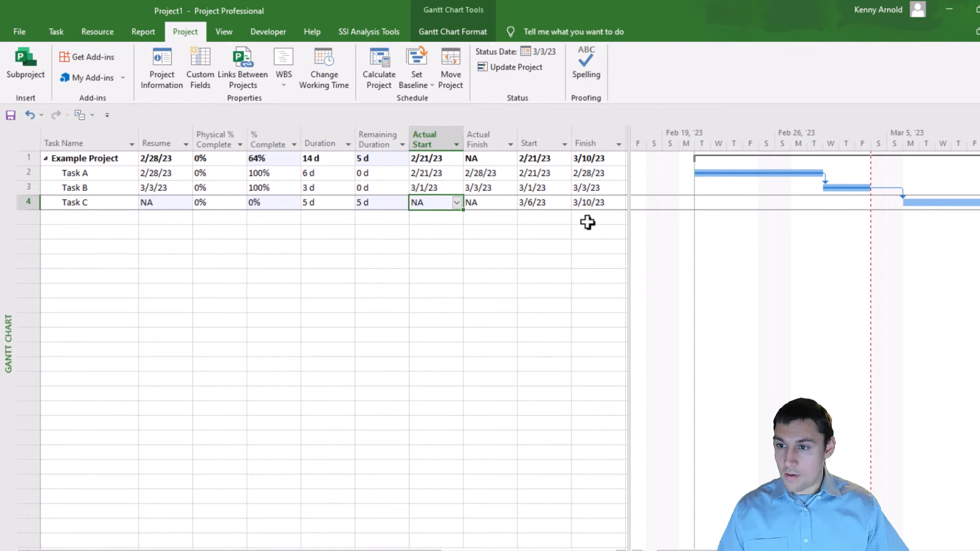
- Set Task C's Actual Start to 3/1/23 and check its Finish date and its bar in the Gantt chart
type("3/1/23")
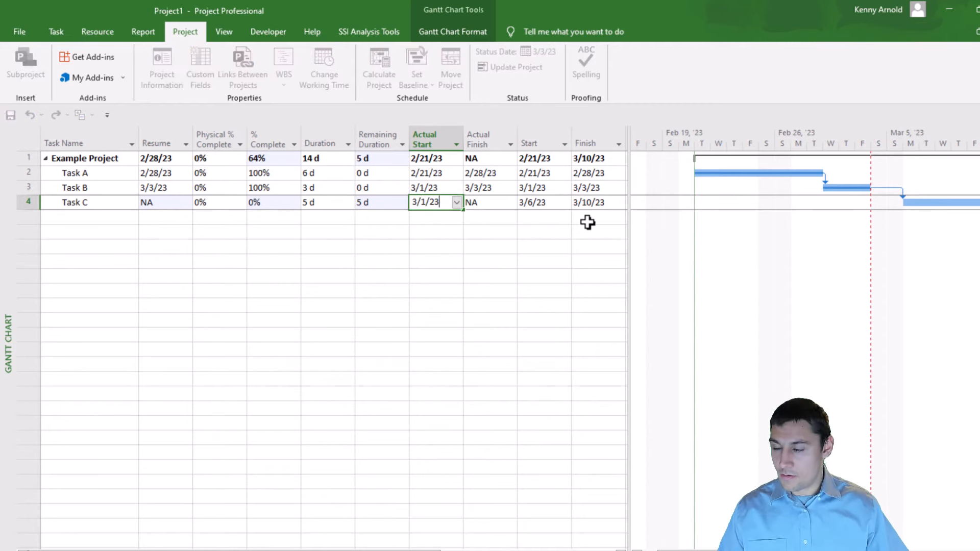
key("Return")
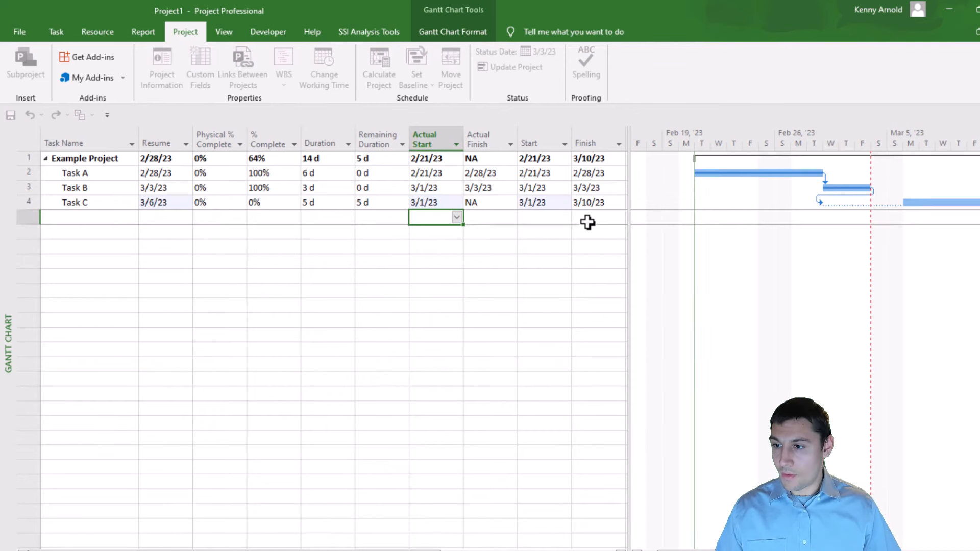
left_click(587, 203)
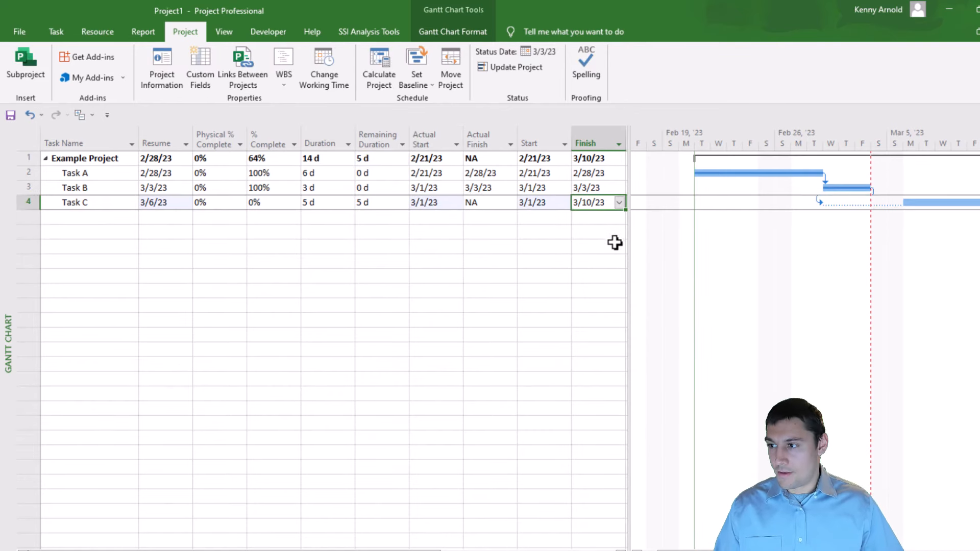
left_click(438, 203)
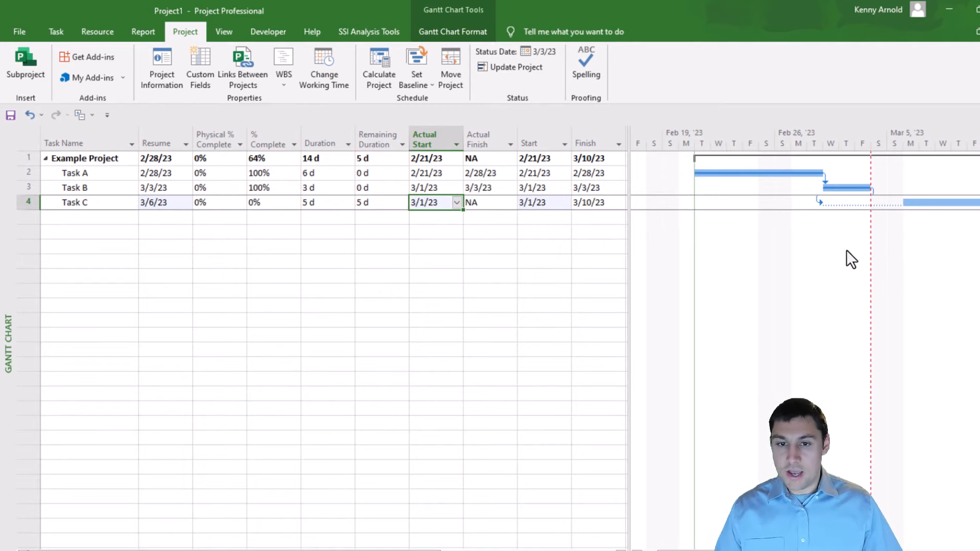
scroll(729, 209, "right", 3)
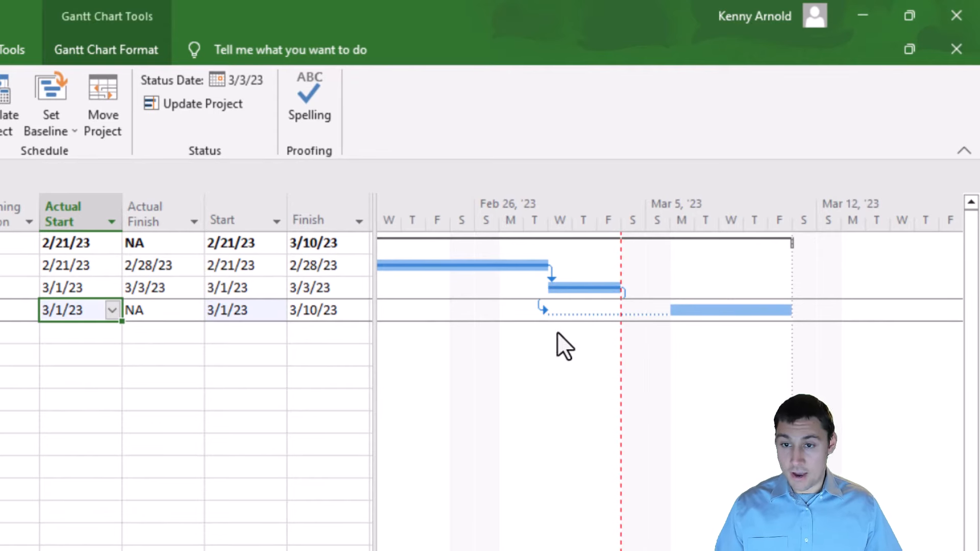
left_click(583, 331)
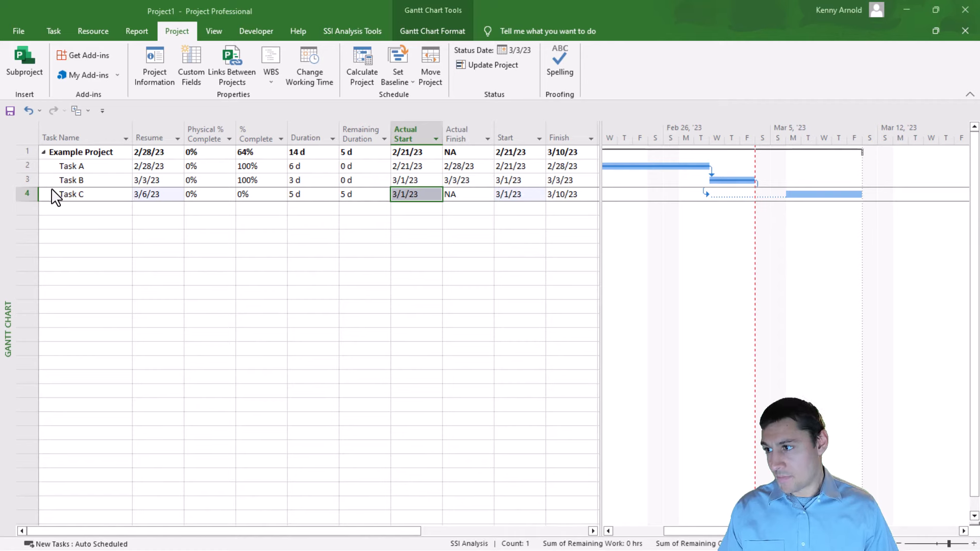
- Show the Task Form for Task C below the Gantt chart with its predecessors and successors listed
left_click(27, 193)
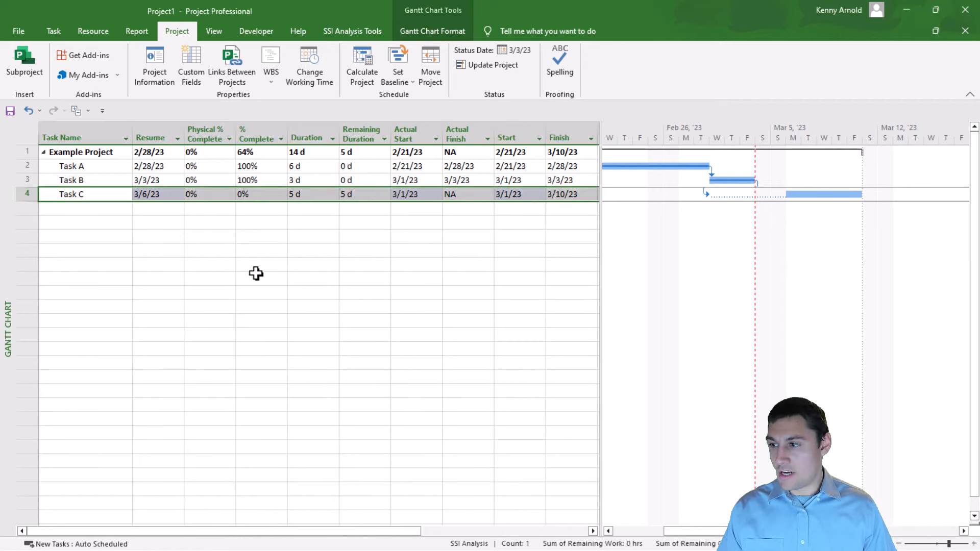
left_click_drag(974, 523, 937, 325)
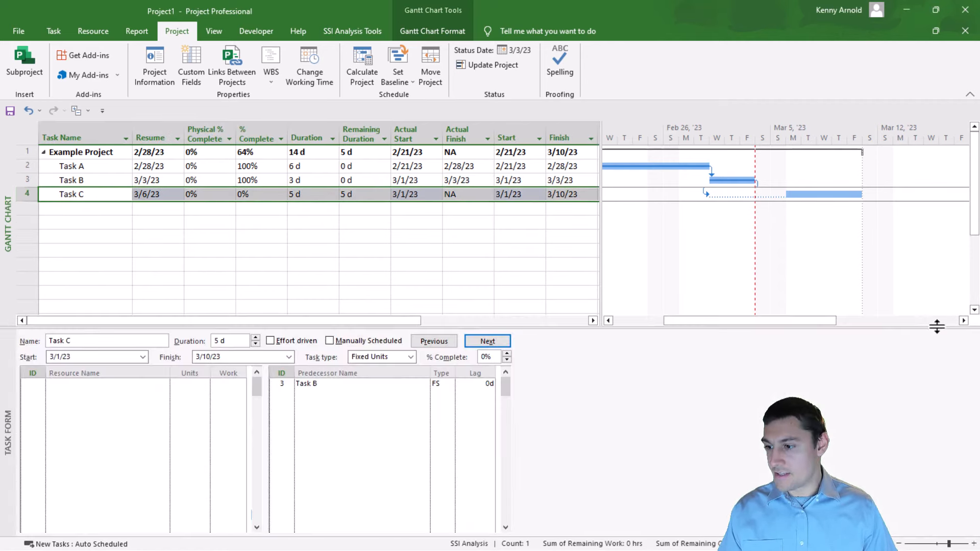
right_click(559, 372)
left_click(587, 394)
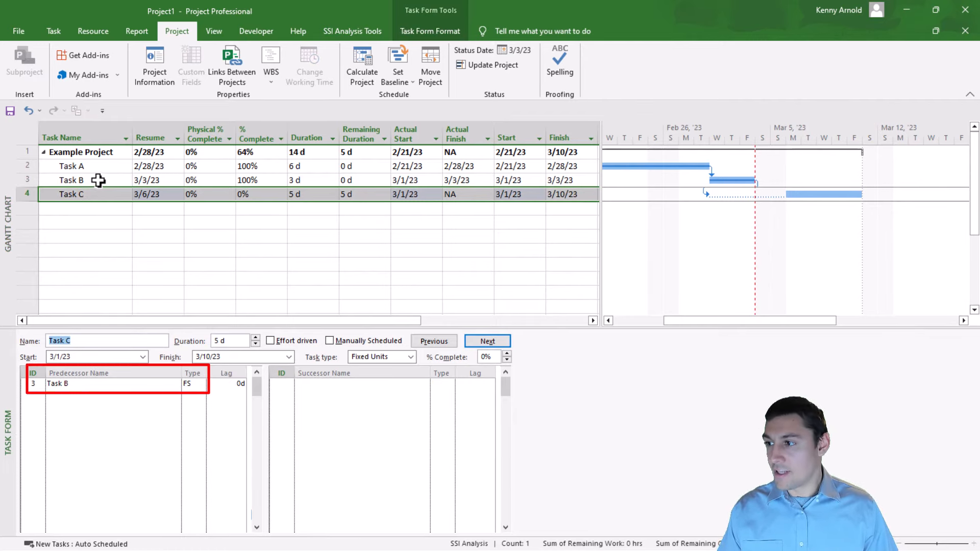
- Compare Task C's Actual Start with its predecessor Task B and close the Task Form
left_click(30, 194)
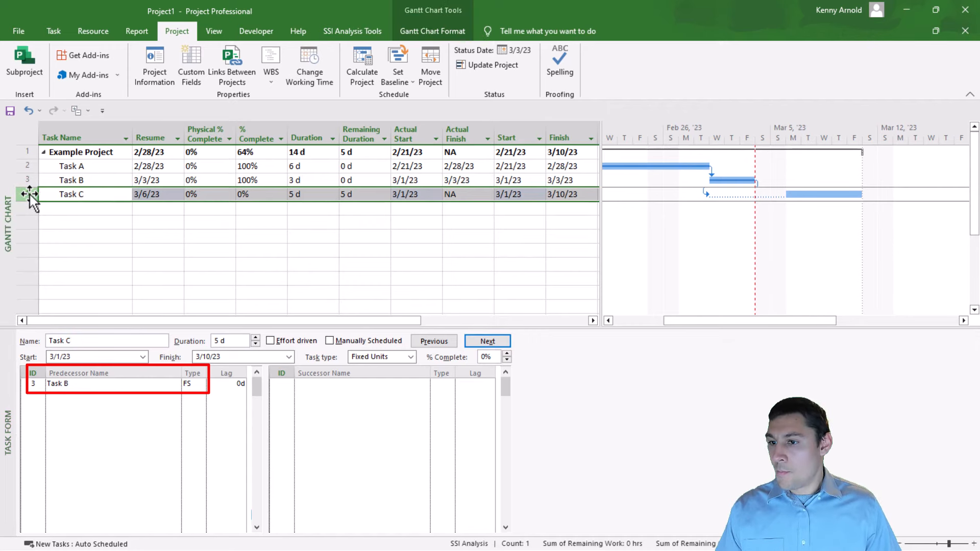
left_click(410, 194)
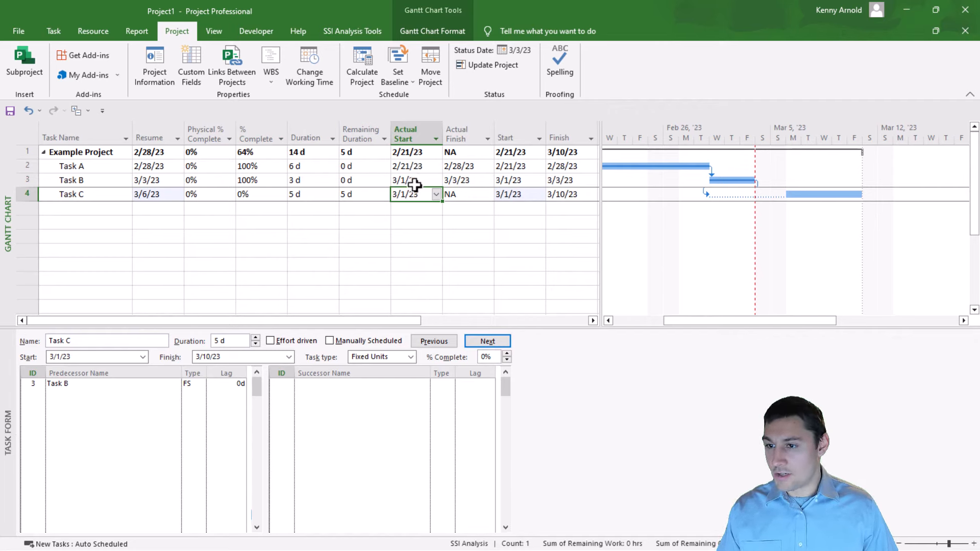
left_click(108, 181)
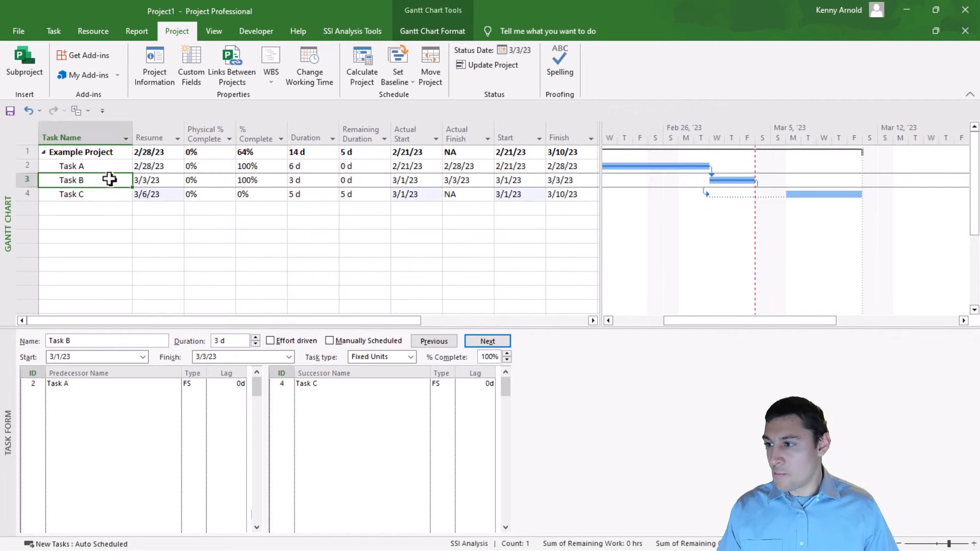
left_click(408, 195)
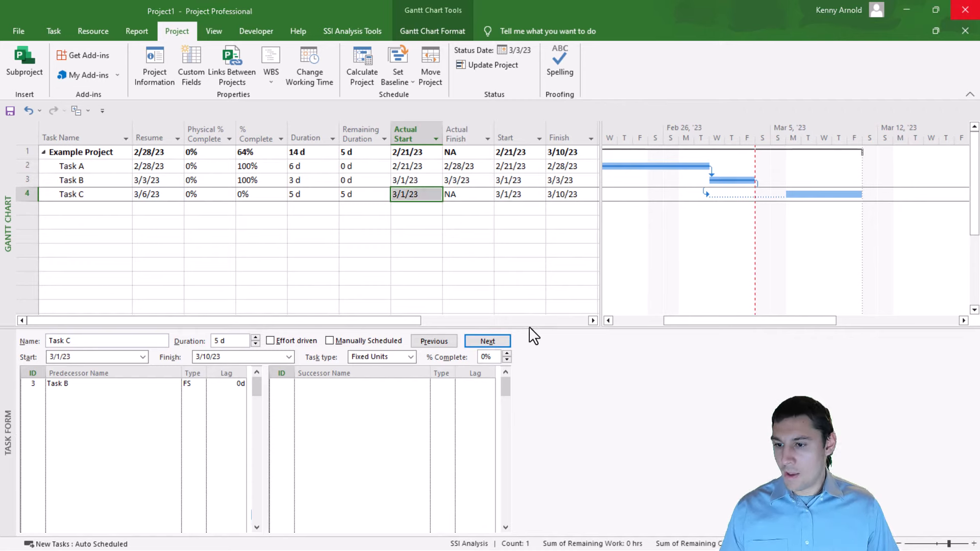
left_click(529, 328)
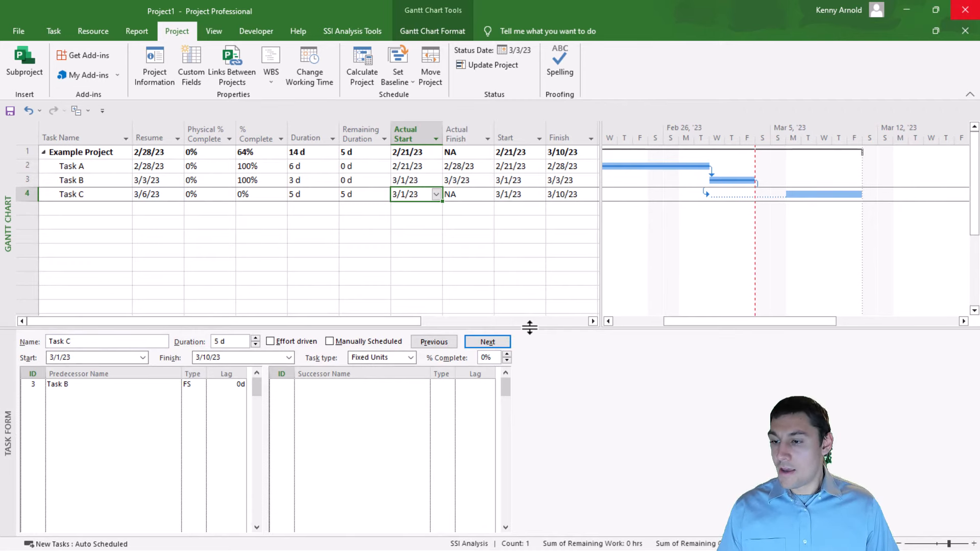
double_click(530, 327)
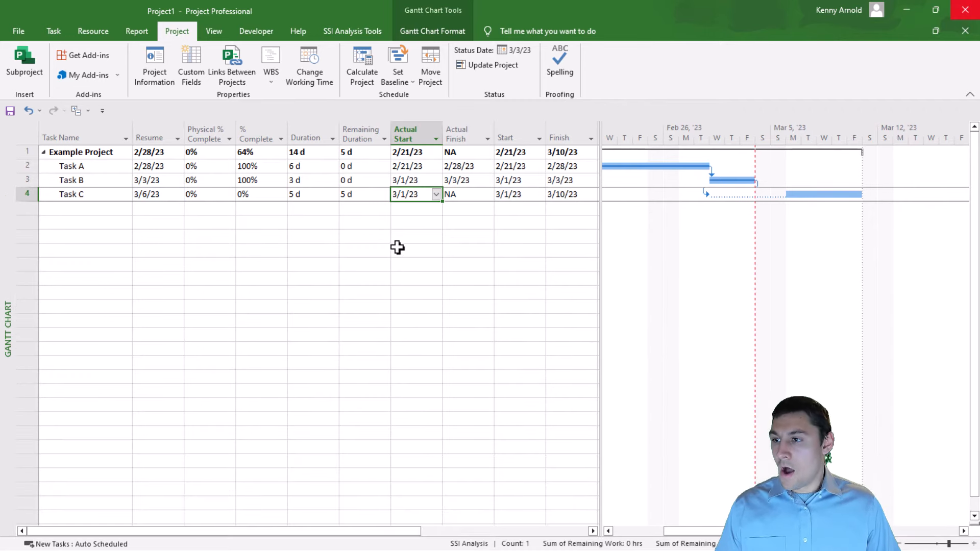
- Examine the driving slack between Task B and Task C in the SSI Dependency Tracer and close the tracer
left_click(349, 28)
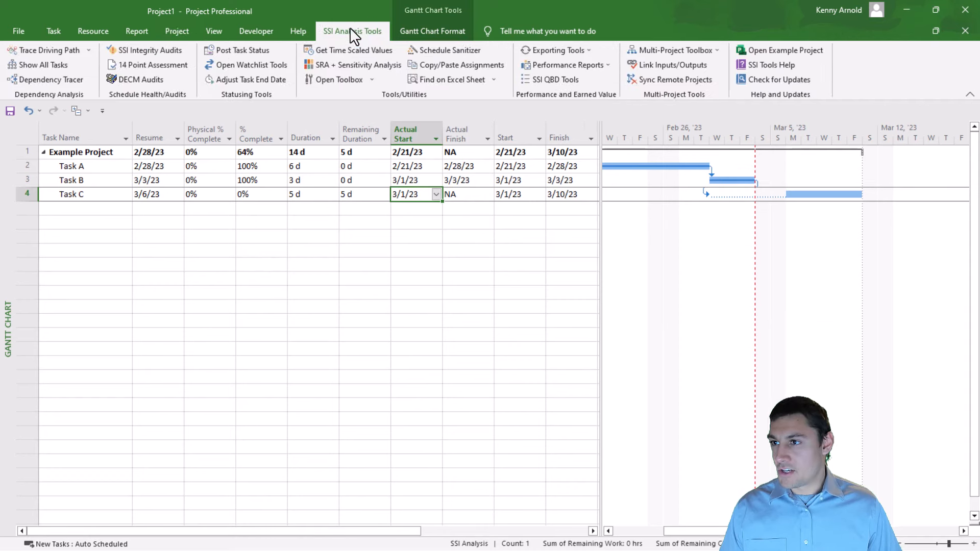
left_click(72, 79)
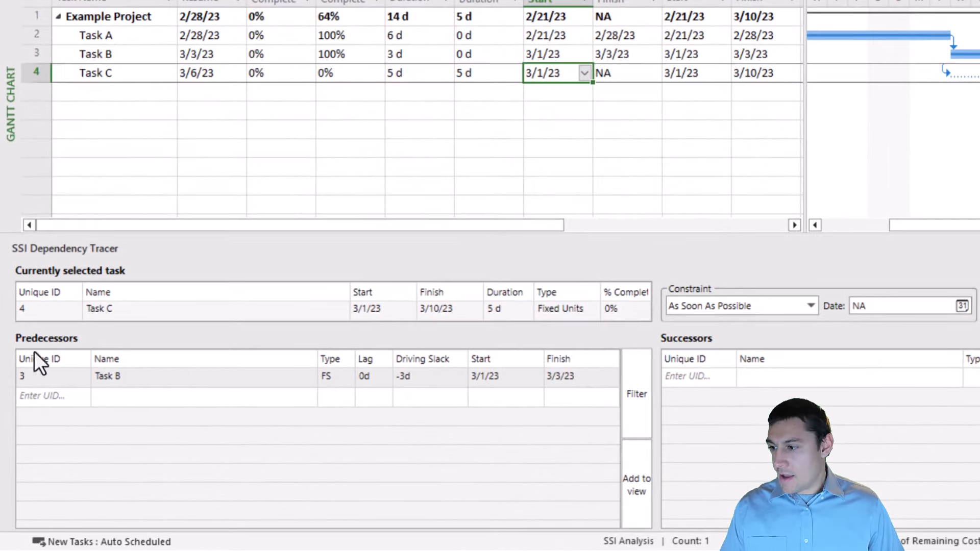
left_click(430, 374)
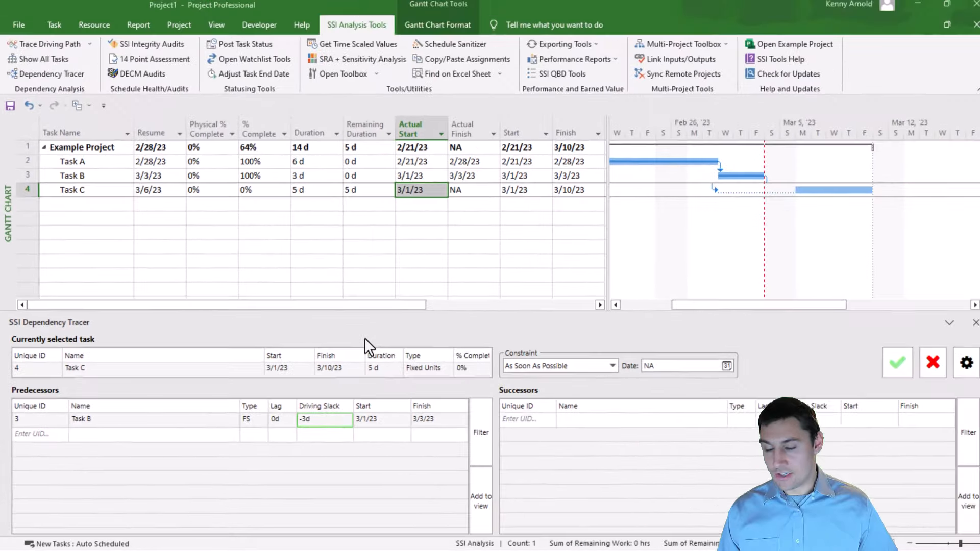
left_click(964, 325)
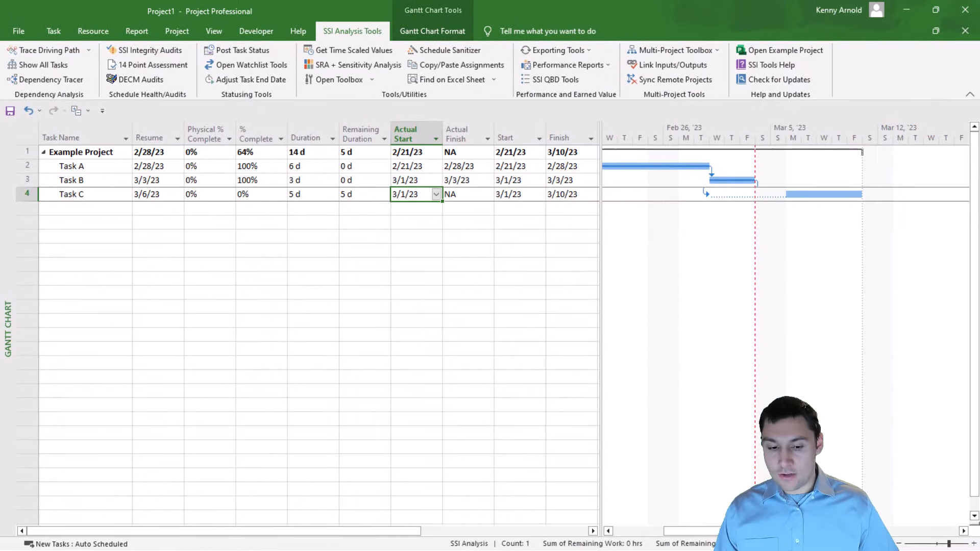
- Reopen the Task Form and review Task C's predecessor, the link type and Task B's Finish date
left_click_drag(973, 524, 930, 347)
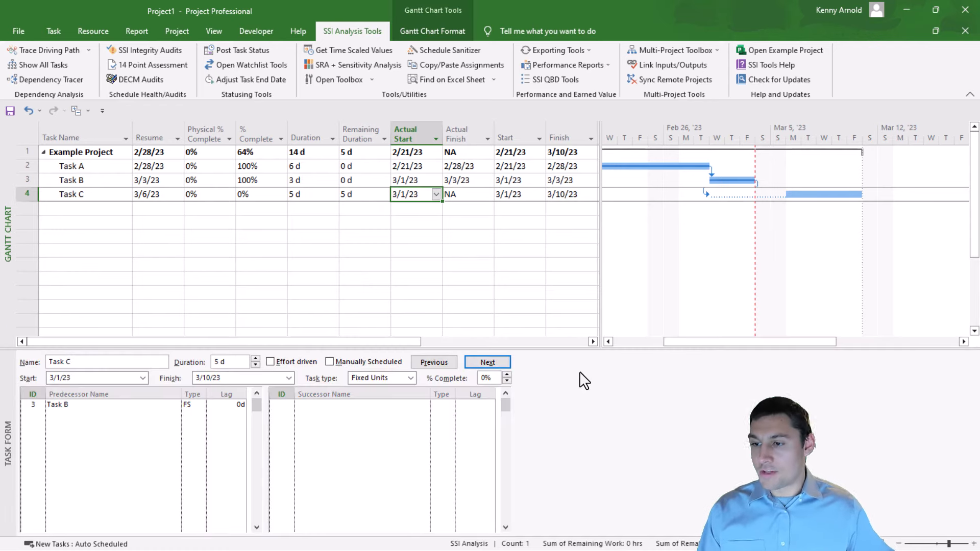
key("Home")
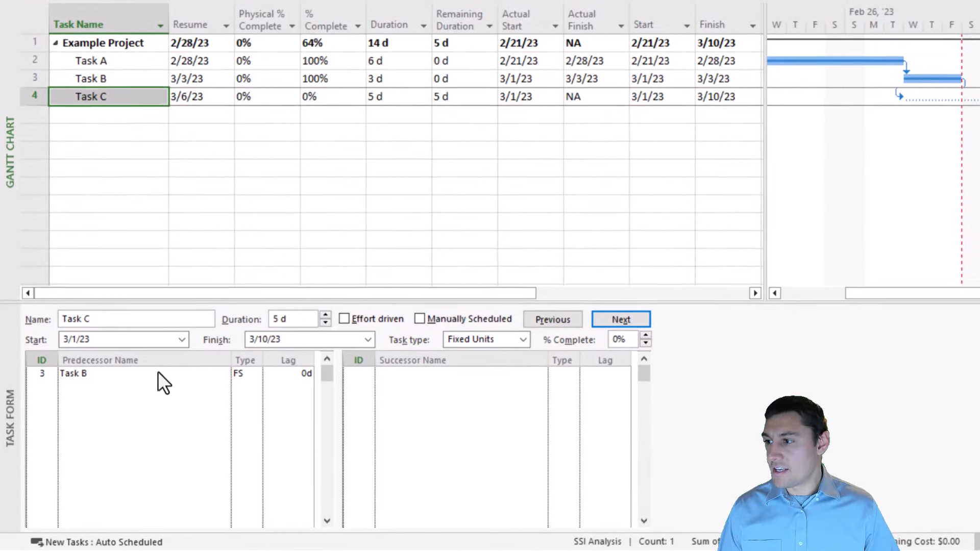
left_click(148, 373)
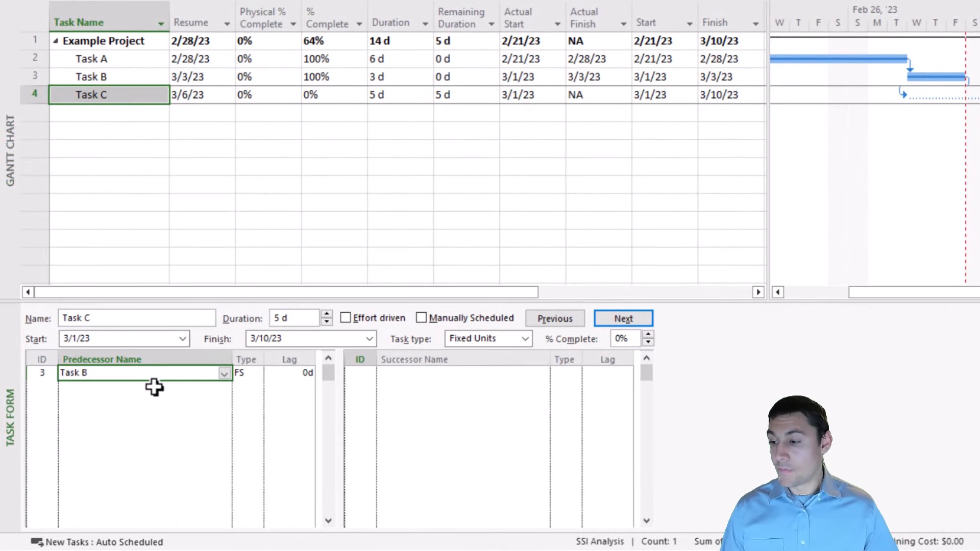
left_click(247, 374)
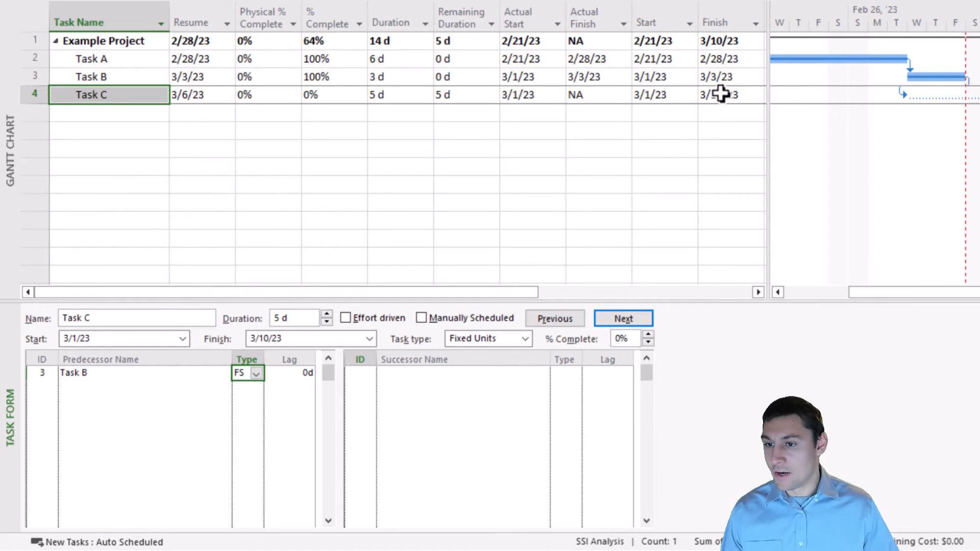
left_click(734, 78)
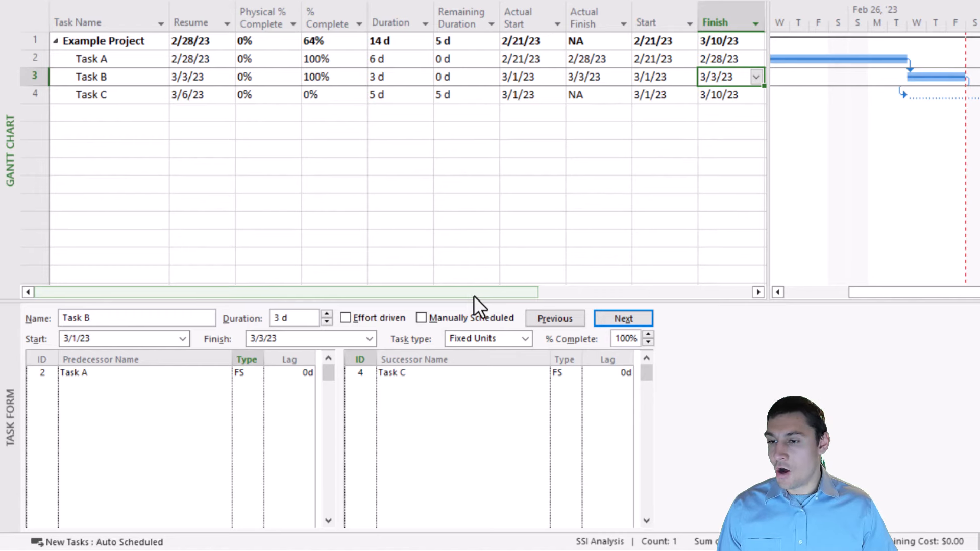
left_click(123, 96)
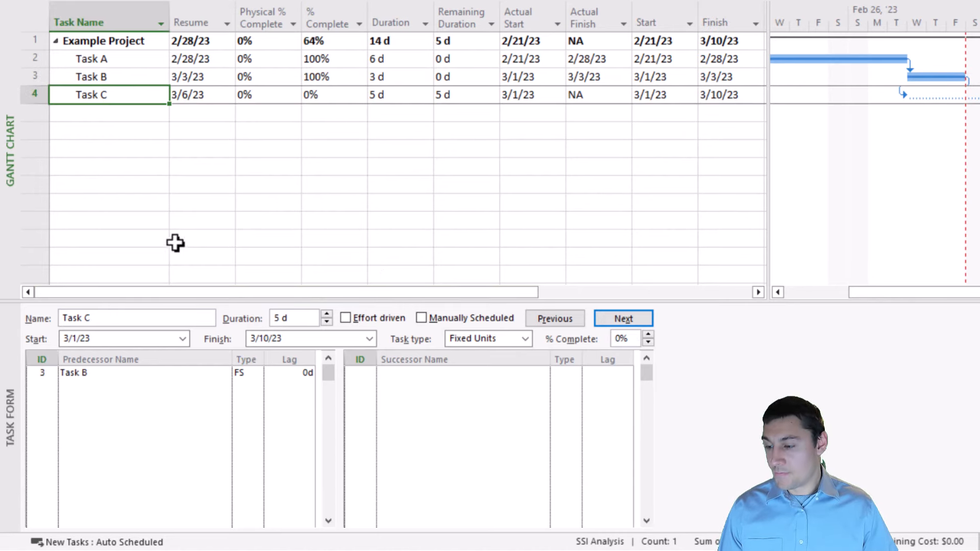
- Change the type of Task C's predecessor link from Task B to SS and apply it
left_click(254, 374)
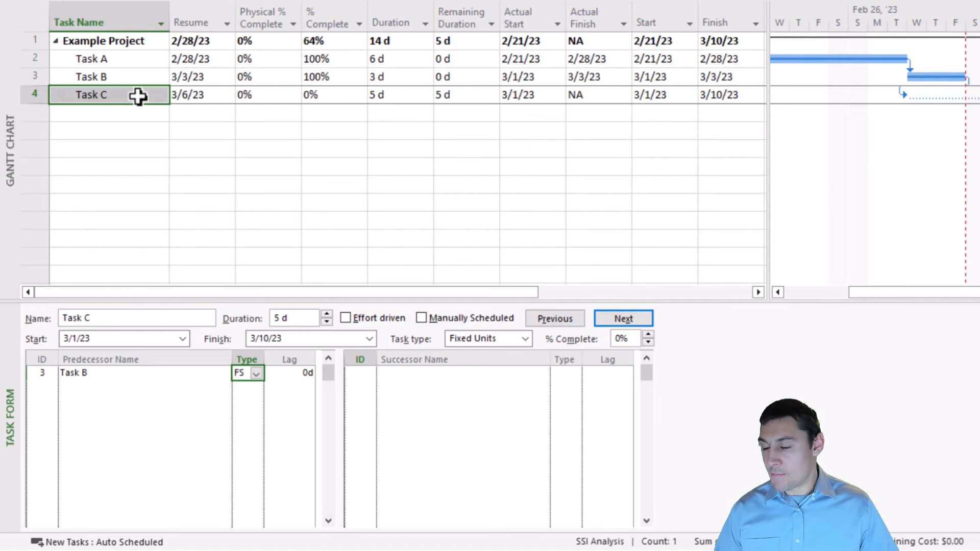
left_click(256, 373)
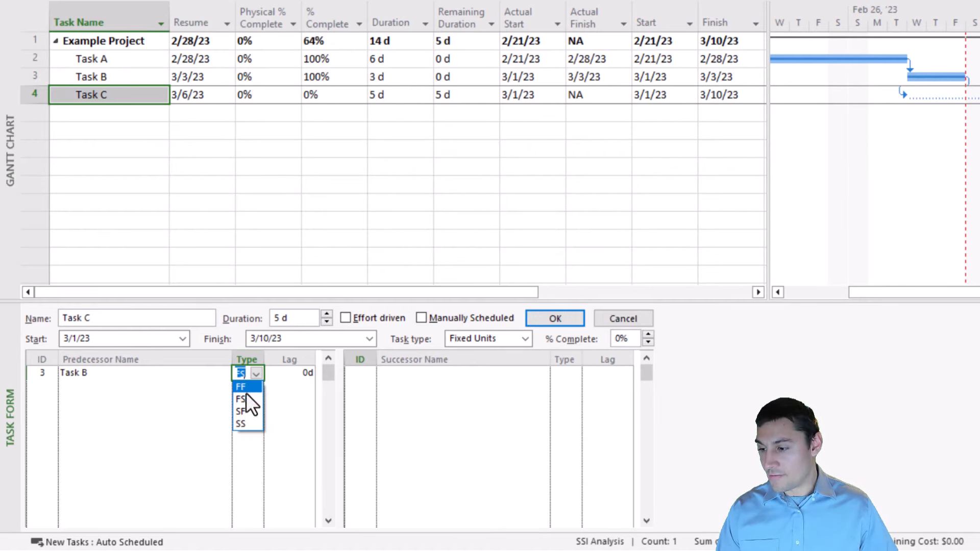
left_click(242, 424)
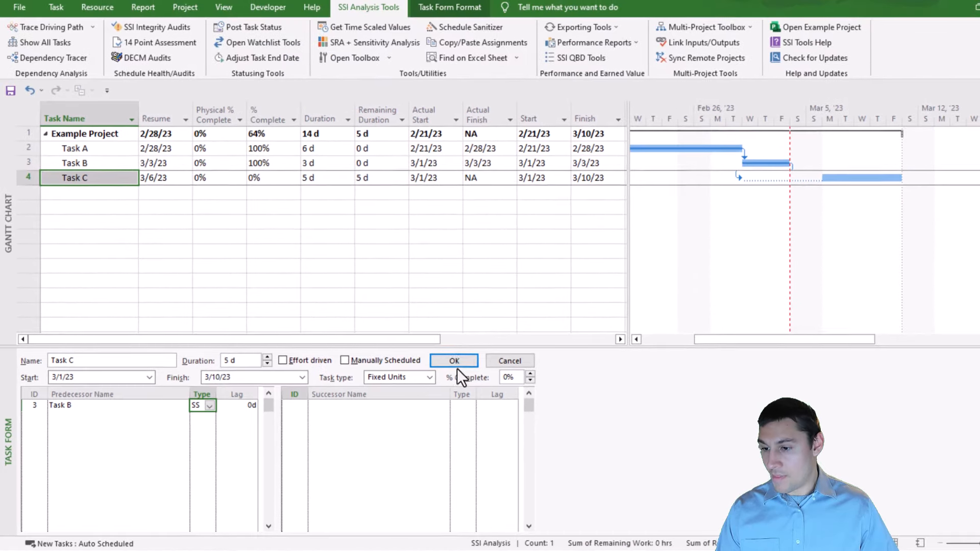
left_click(455, 364)
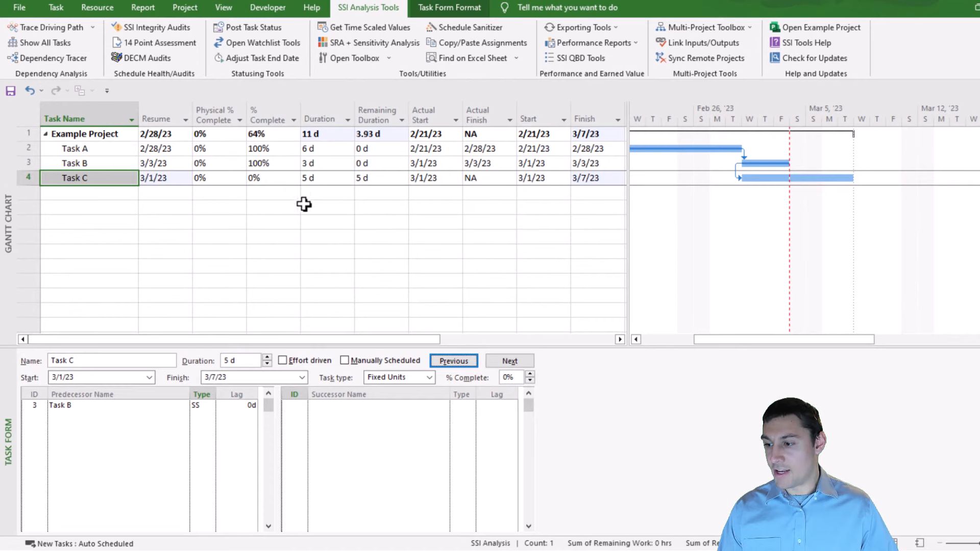
- Replace Task C's predecessor Task B with Task A (ID 2) and check Task A's Finish date
left_click(89, 404)
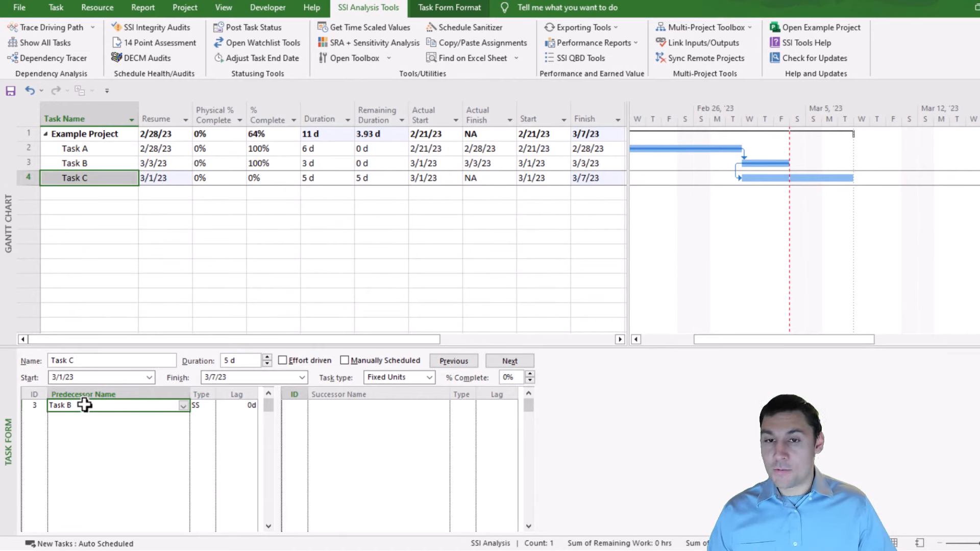
key("Delete")
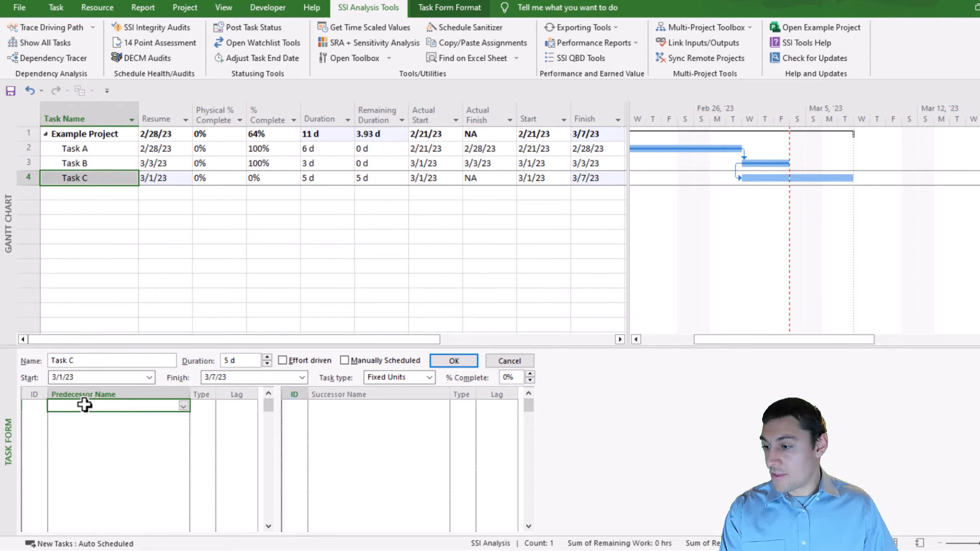
left_click(33, 406)
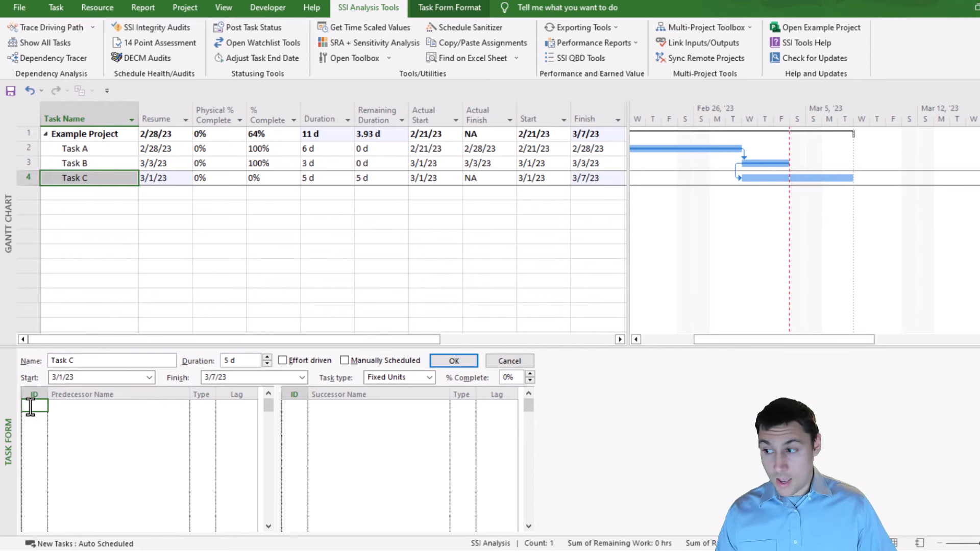
type("2")
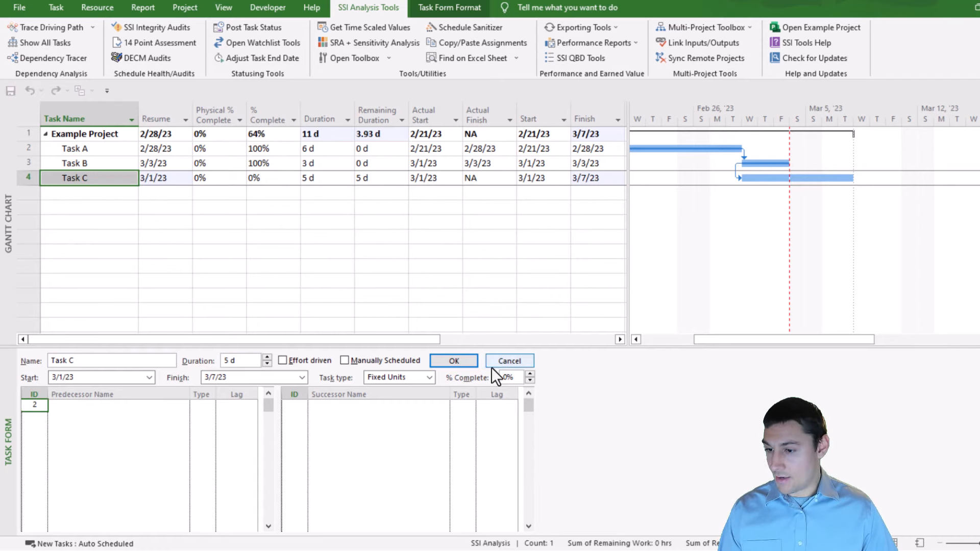
left_click(444, 363)
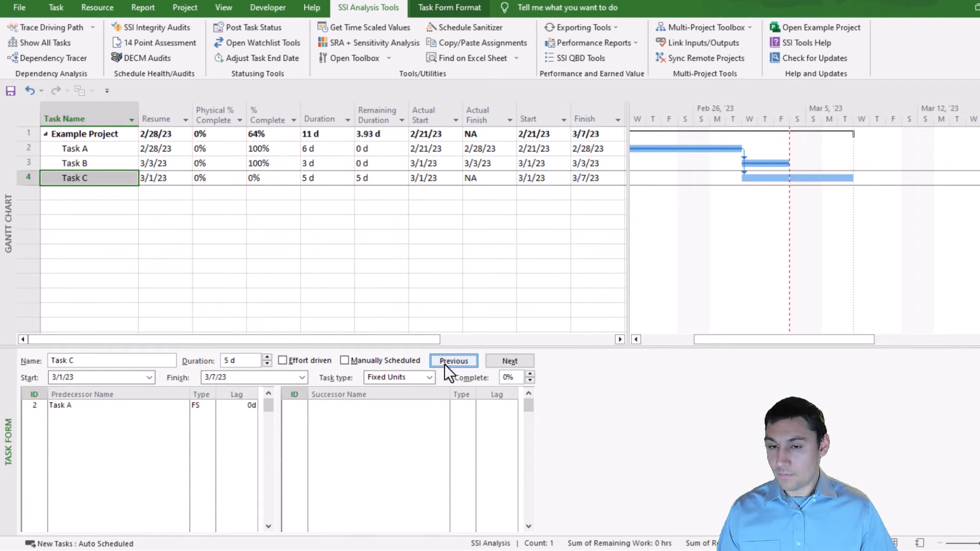
left_click(589, 148)
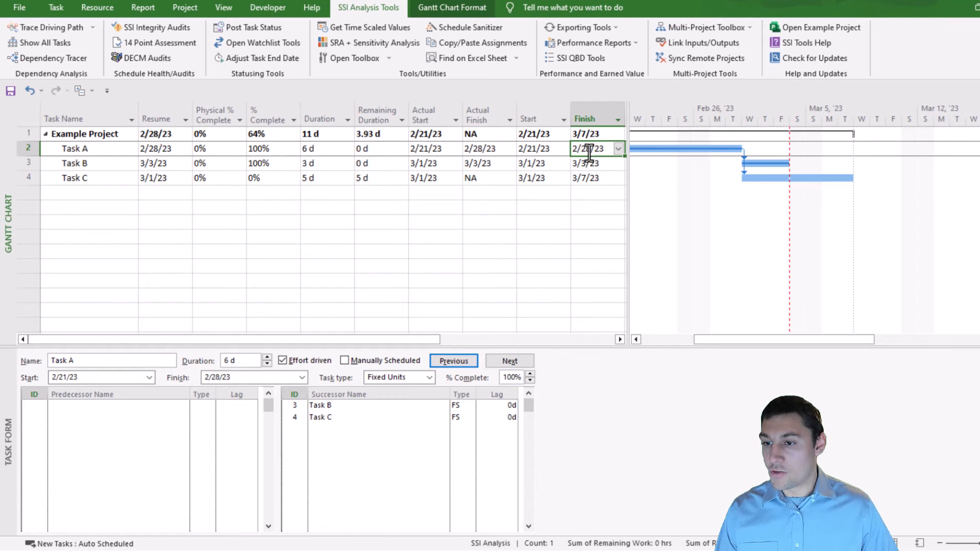
- Review Task C's Start date, its Task A predecessor and the type of that link
left_click(534, 178)
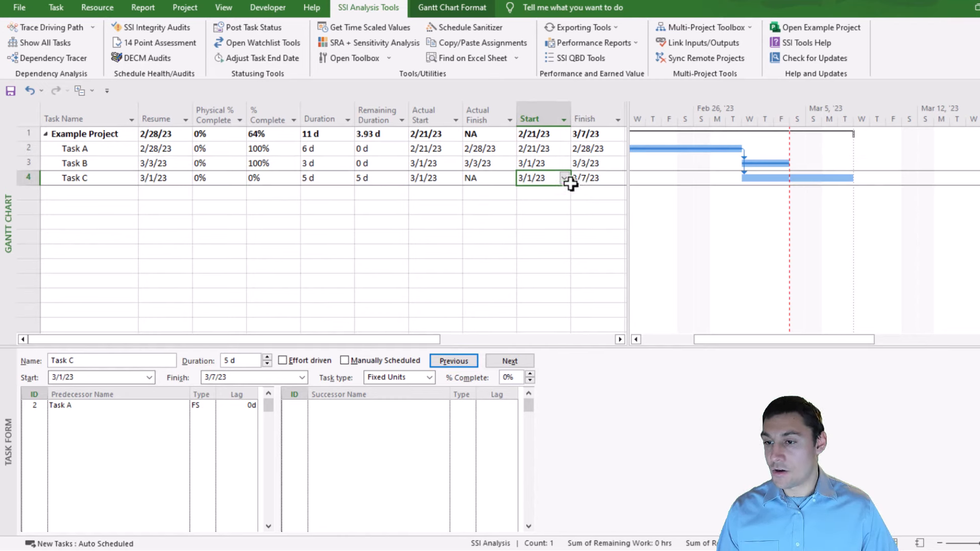
left_click(145, 406)
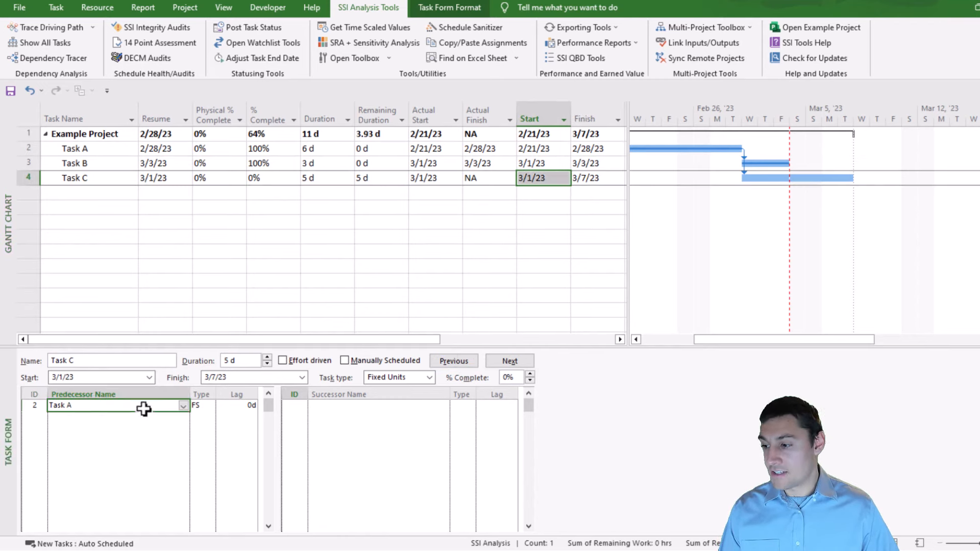
left_click(200, 407)
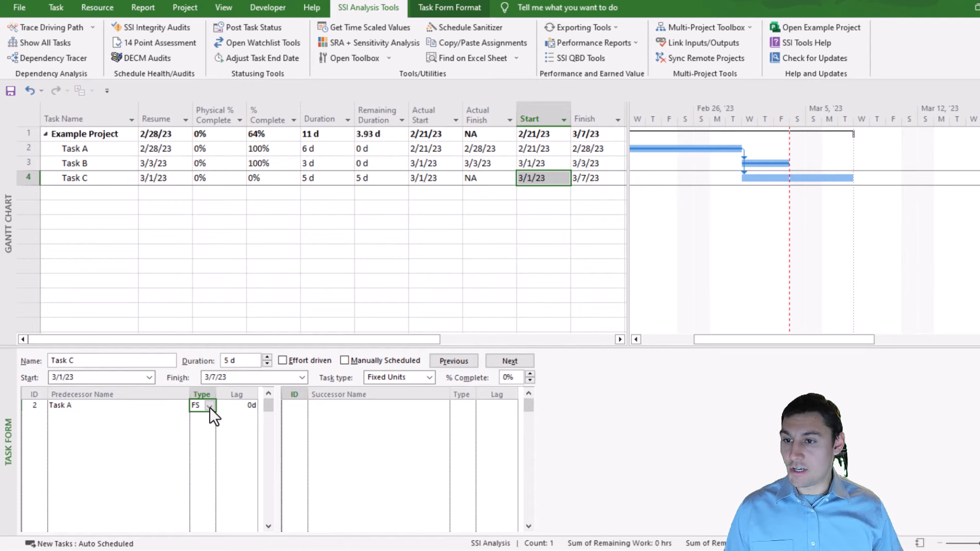
left_click(105, 177)
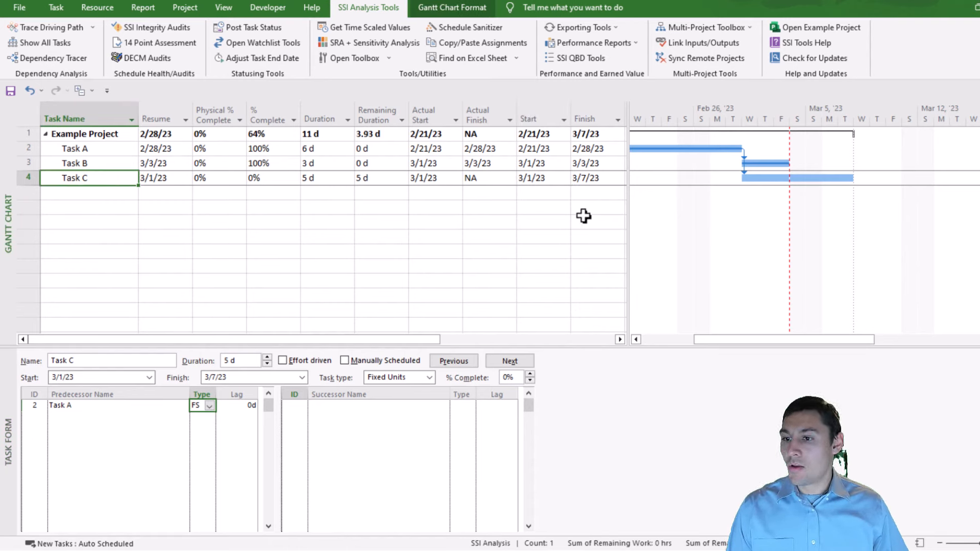
- Adjust Task C's end date to 3/10/23 with the SSI Adjust Task End Date tool
left_click(596, 178)
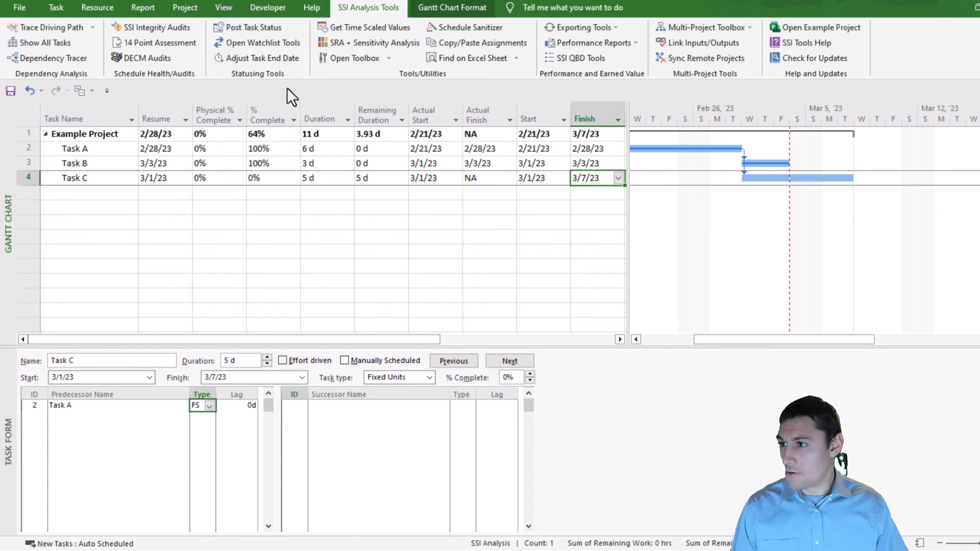
left_click(277, 64)
left_click(571, 257)
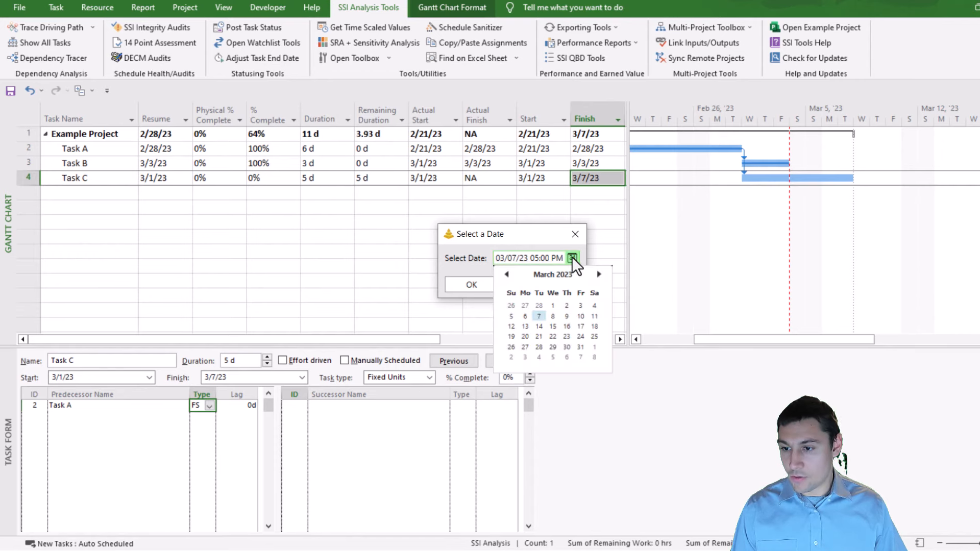
left_click(580, 317)
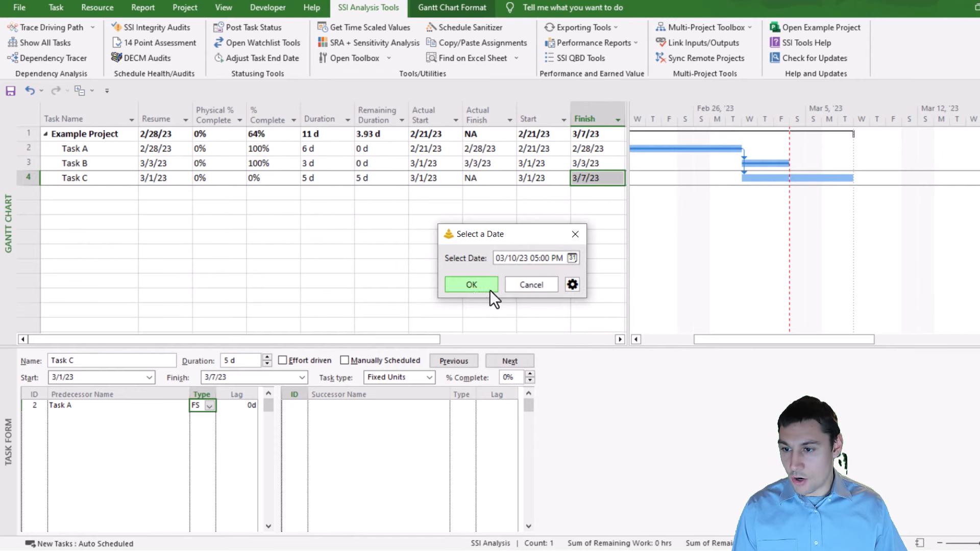
left_click(464, 283)
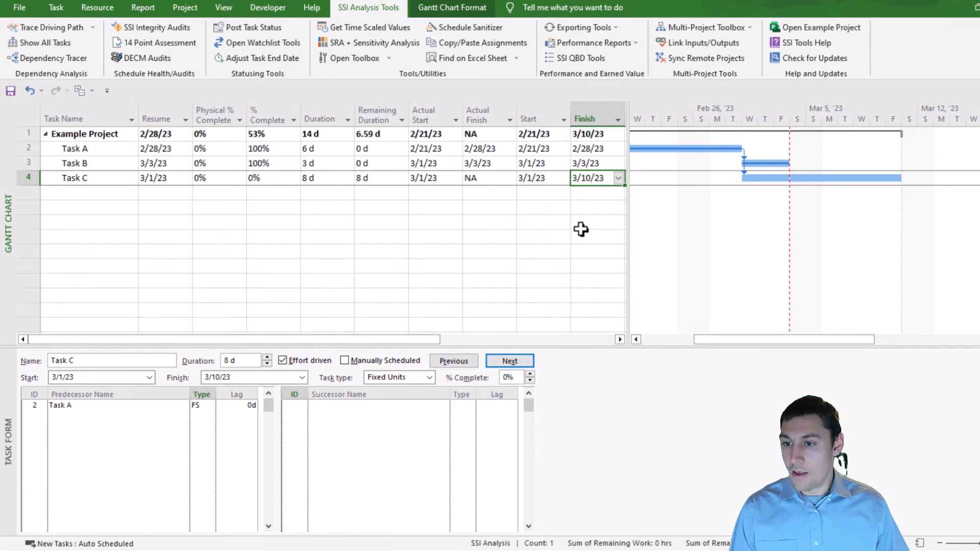
- Update Task C's progress through the status date with Mark on Track and check its % Complete
left_click(363, 179)
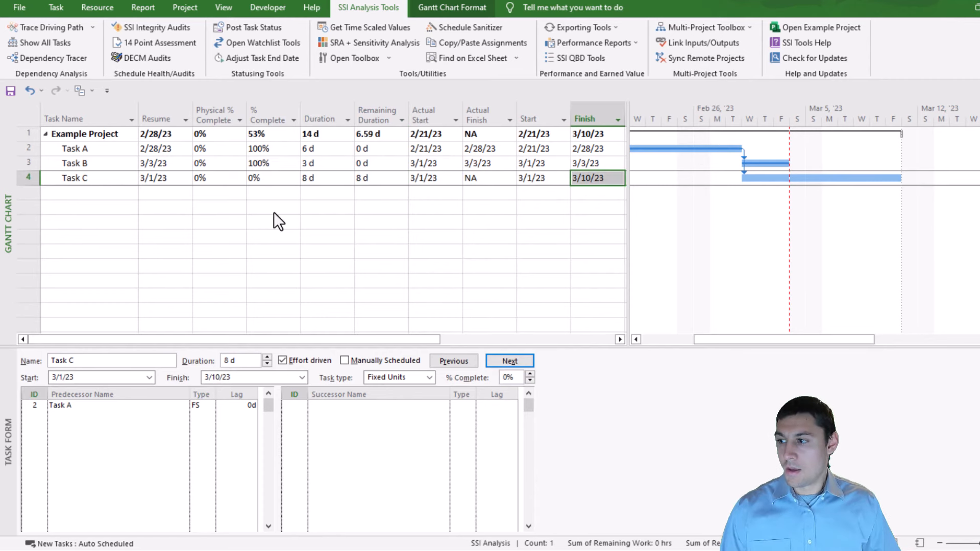
left_click(108, 177)
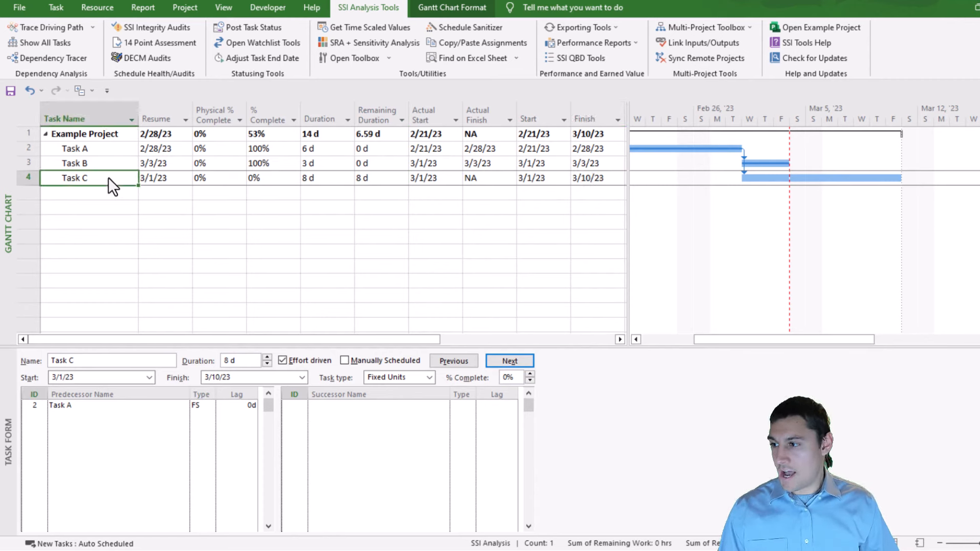
left_click(58, 7)
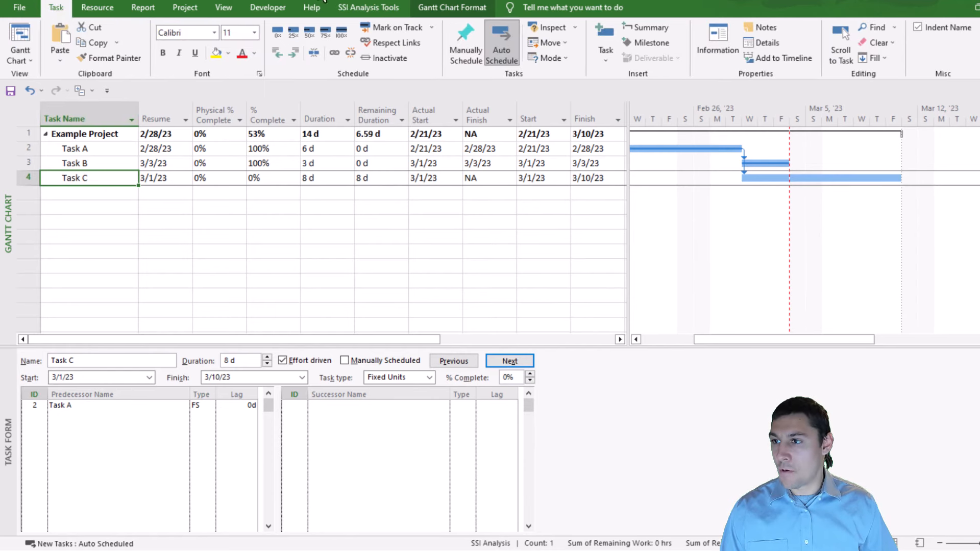
left_click(393, 29)
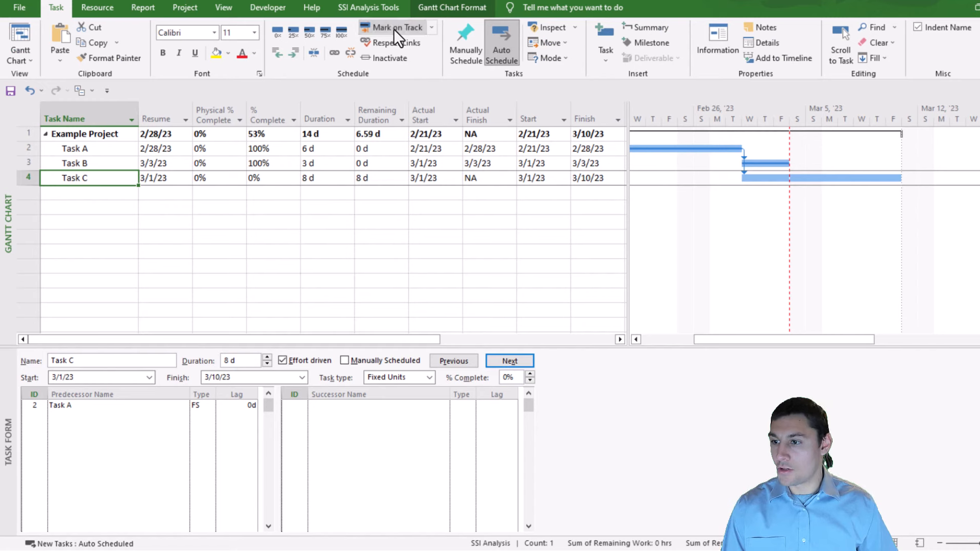
left_click(257, 177)
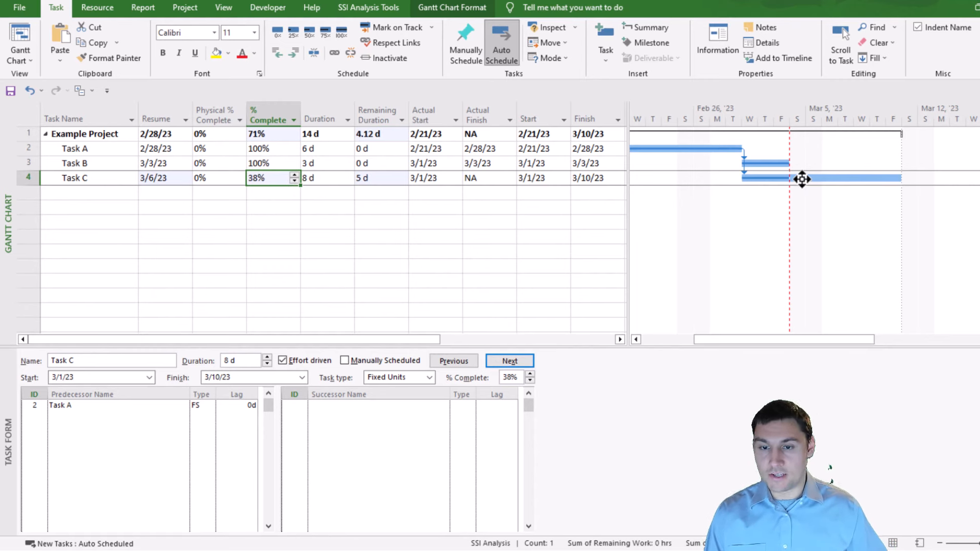
- Set Task C's Physical % Complete to 25% and compare it with its % Complete and Duration
left_click(221, 180)
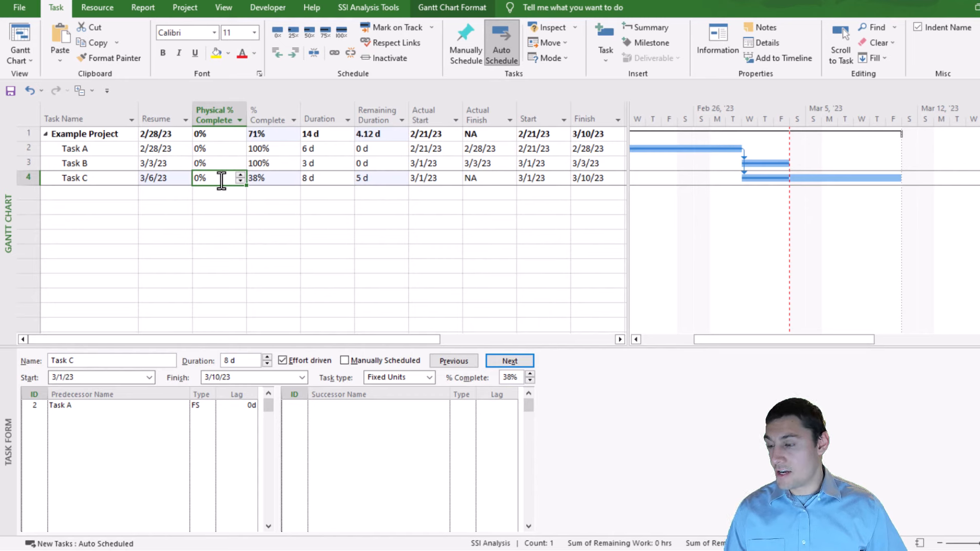
type("25")
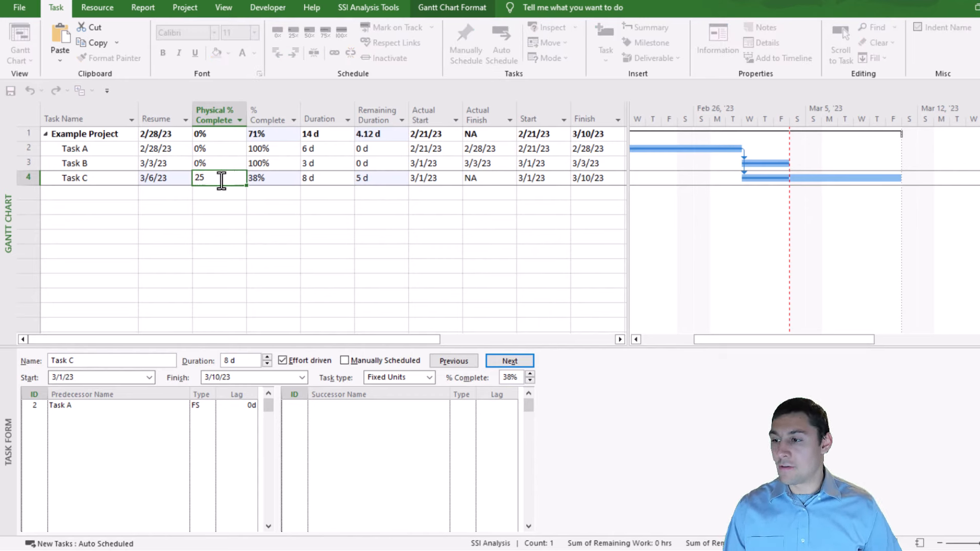
left_click(261, 178)
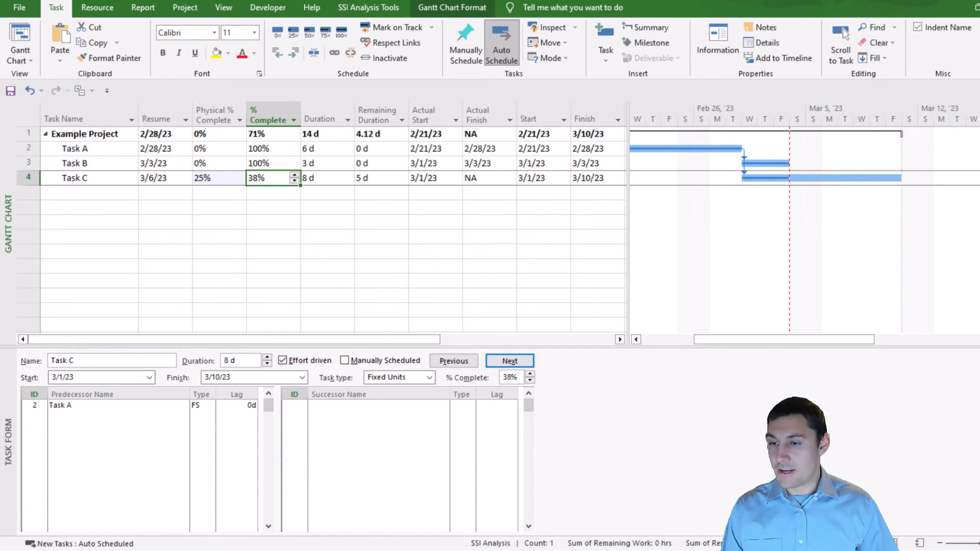
key("Escape")
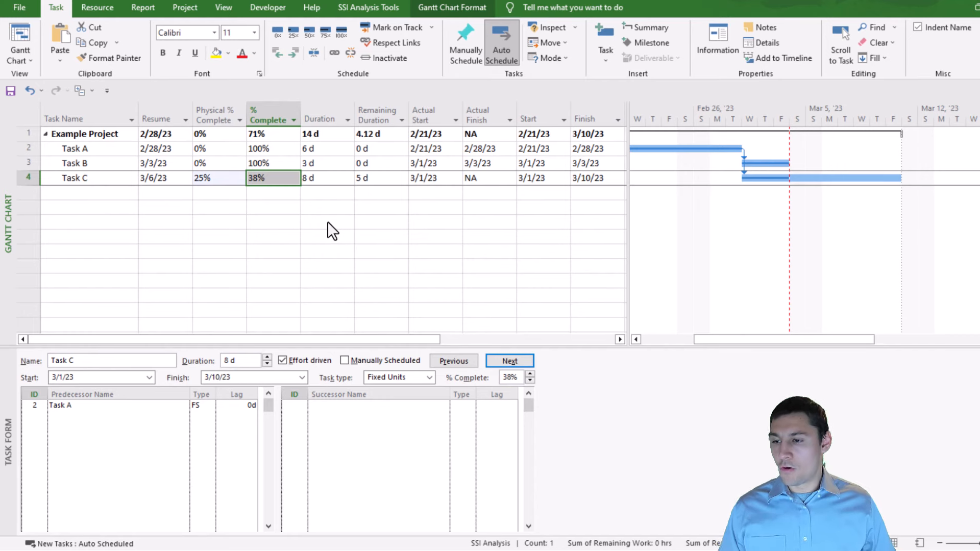
left_click(332, 178)
- Clear Task C's % Complete and Physical % Complete values
left_click(269, 179)
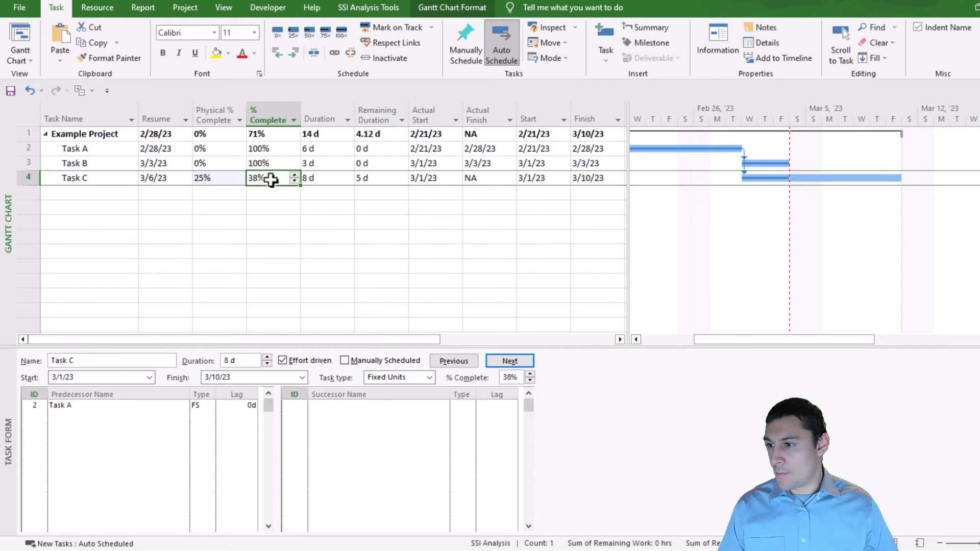
key("Delete")
left_click(218, 177)
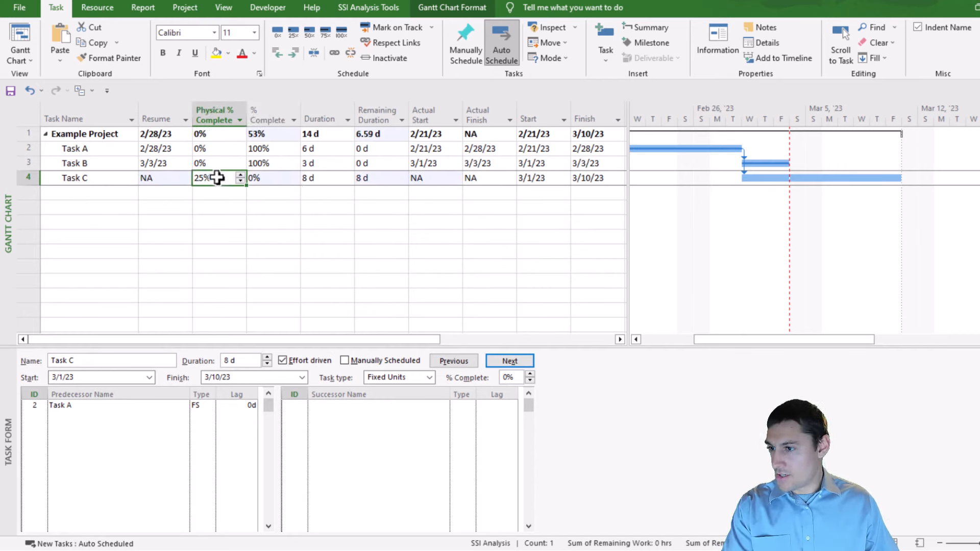
key("Delete")
left_click(391, 178)
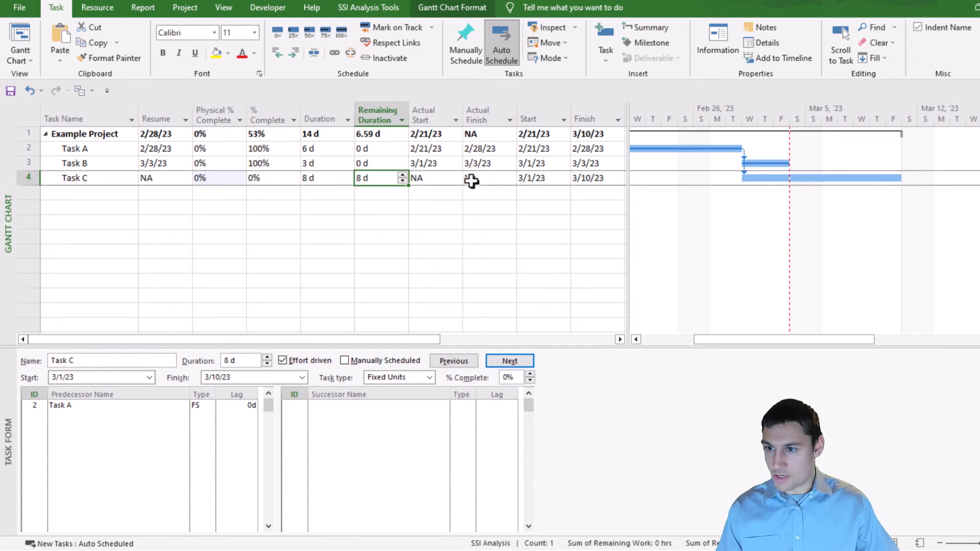
- Link Task B to Task C as finish-to-start and remove Task A from Task C's predecessors
left_click(90, 164)
left_click_drag(89, 165, 88, 177)
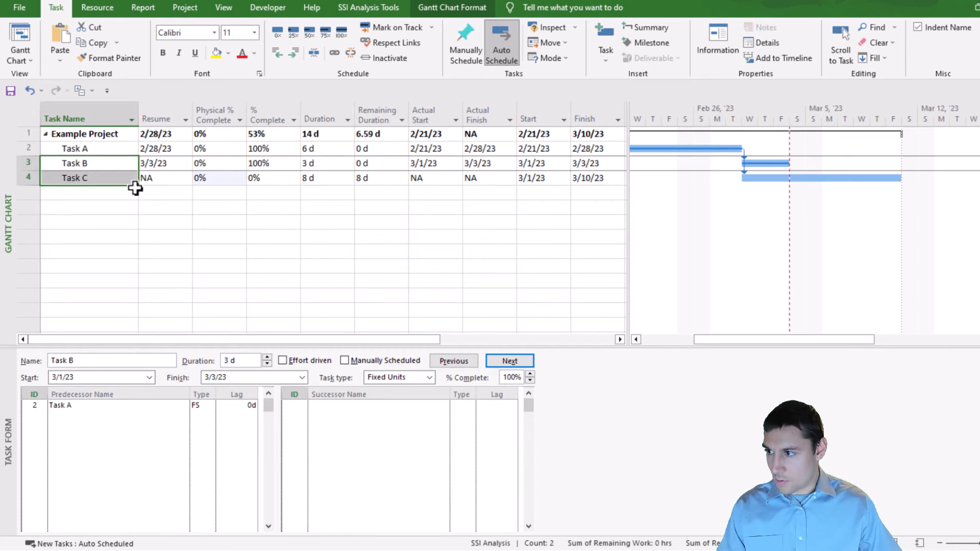
left_click(332, 52)
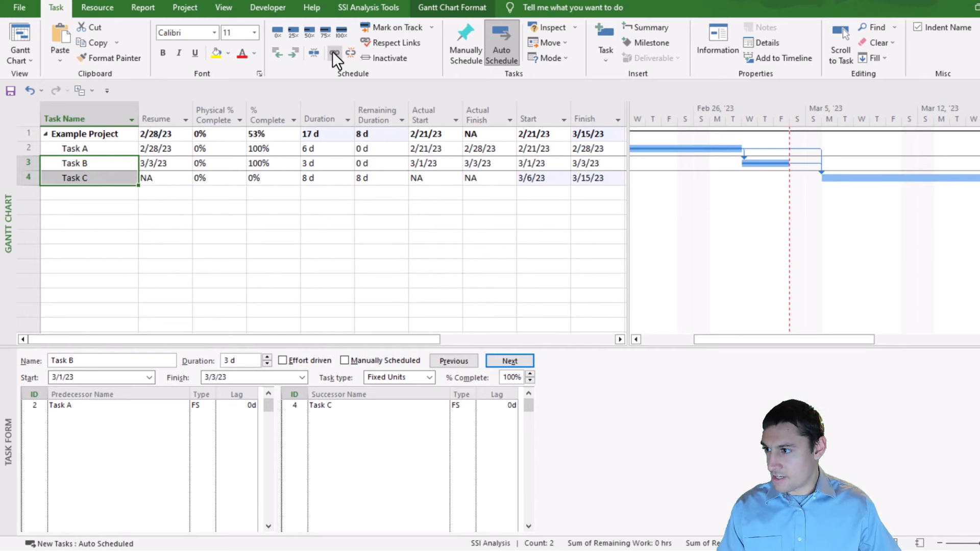
left_click(116, 179)
left_click(81, 405)
key("Delete")
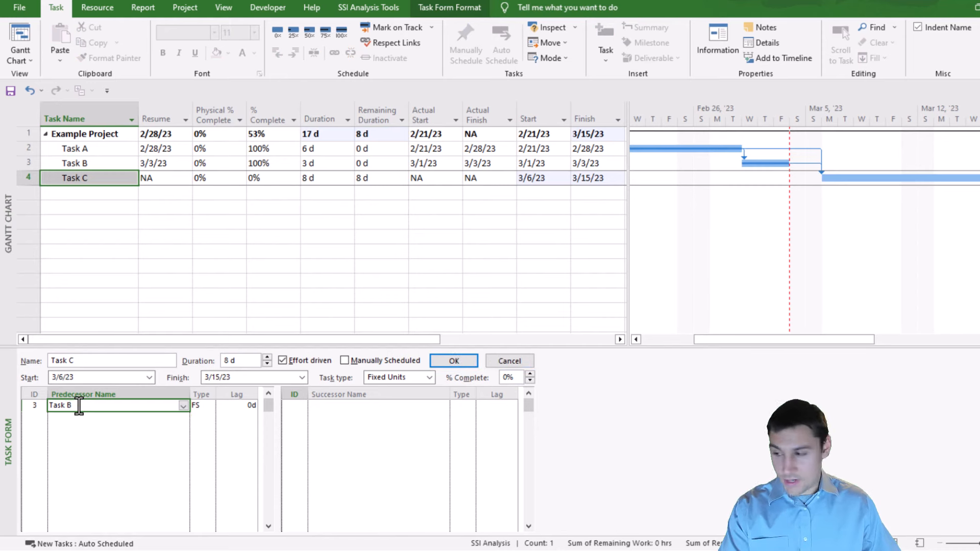
left_click(458, 357)
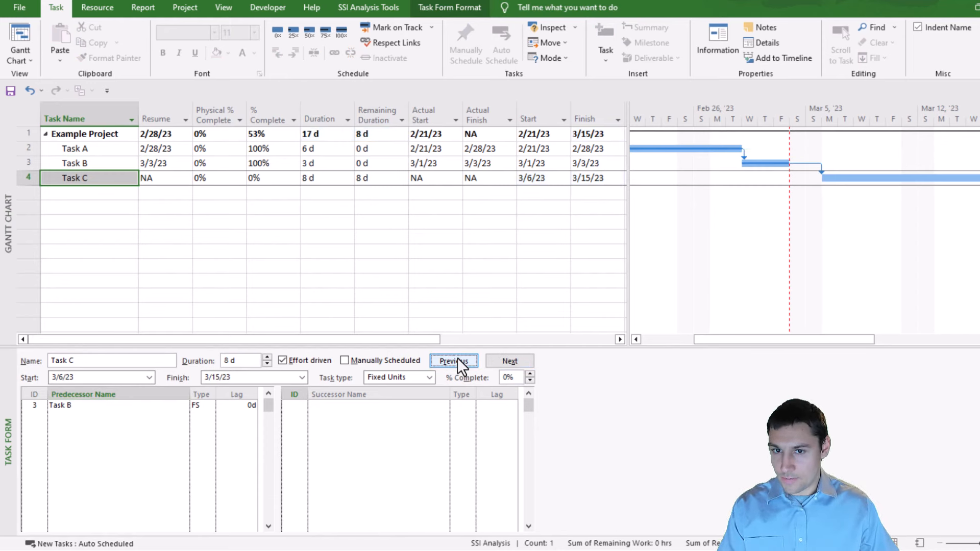
- Review Task C's forecast Start and Finish dates and its Actual Start
left_click(28, 177)
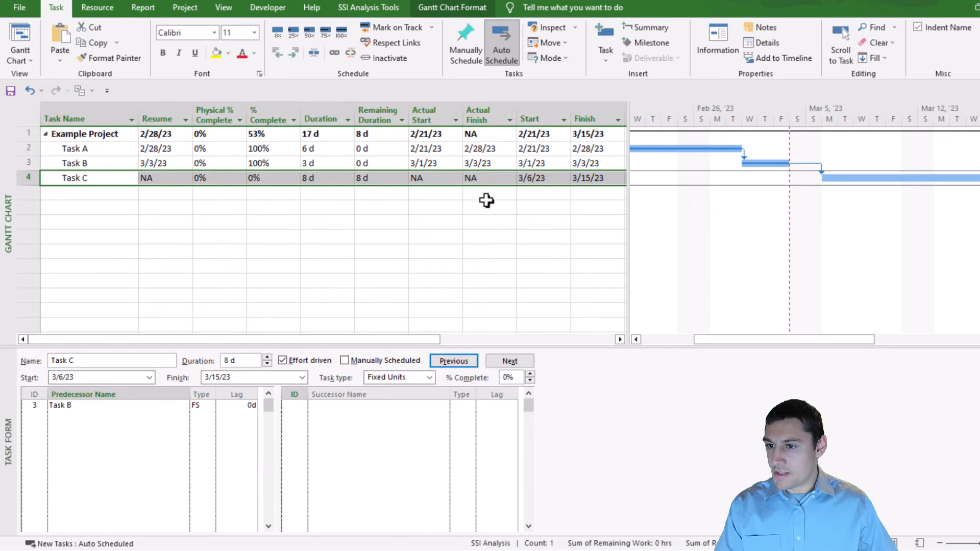
left_click(535, 179)
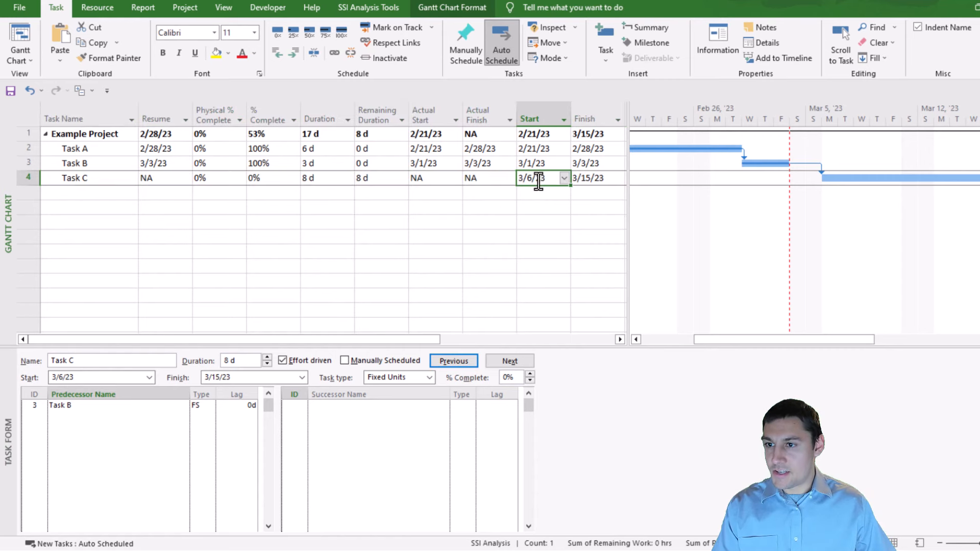
left_click(598, 180)
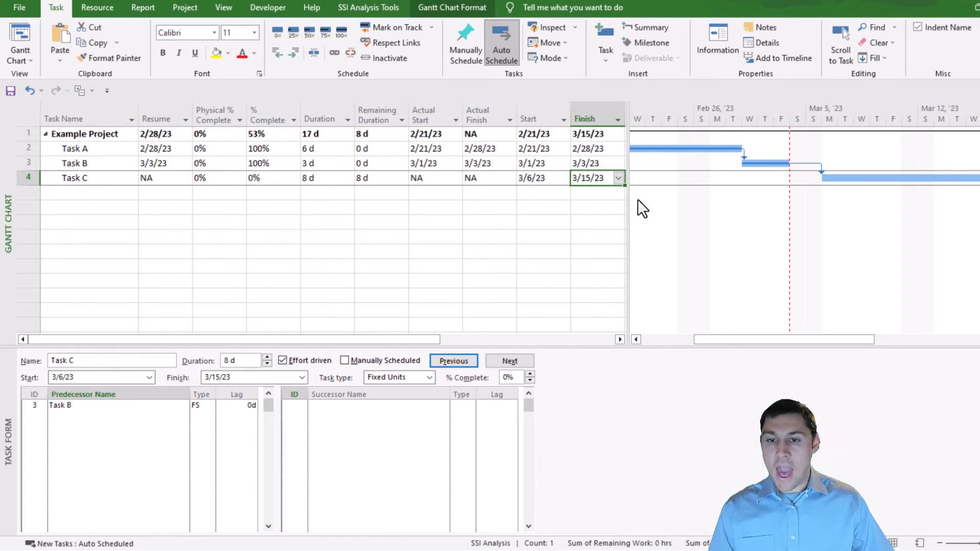
left_click(607, 181)
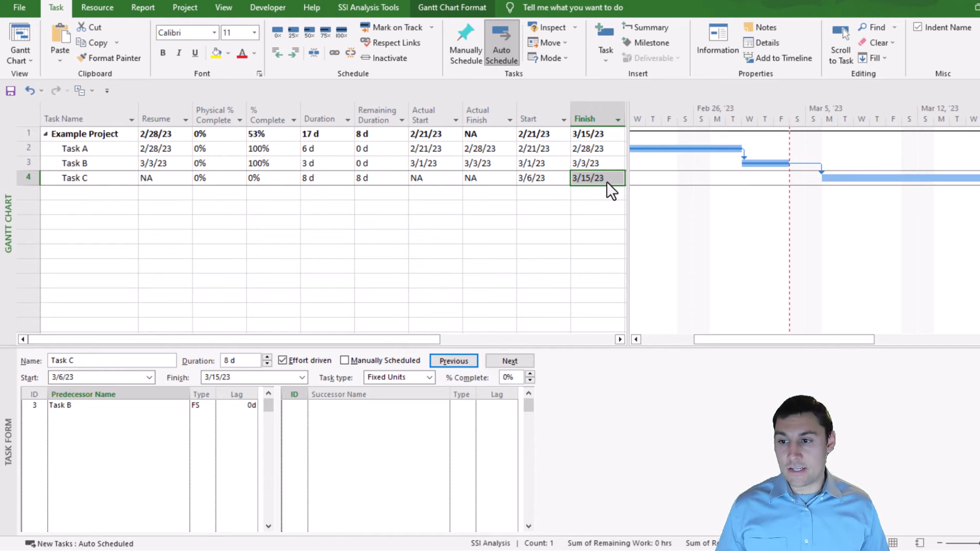
left_click(551, 177)
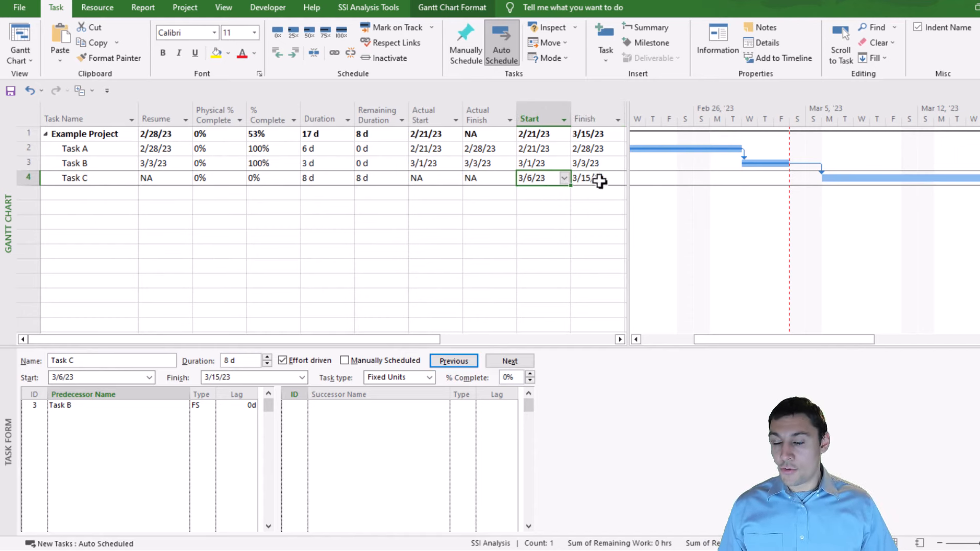
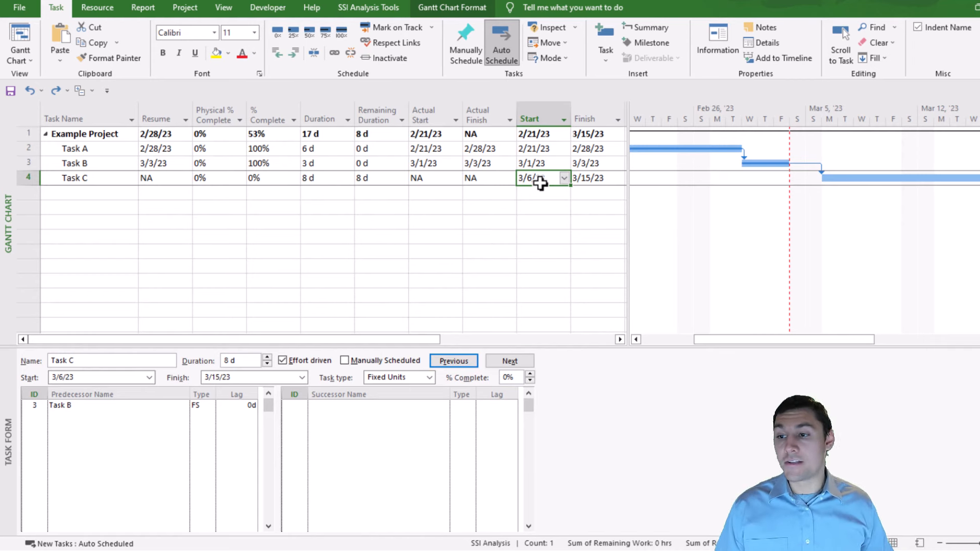
left_click(442, 179)
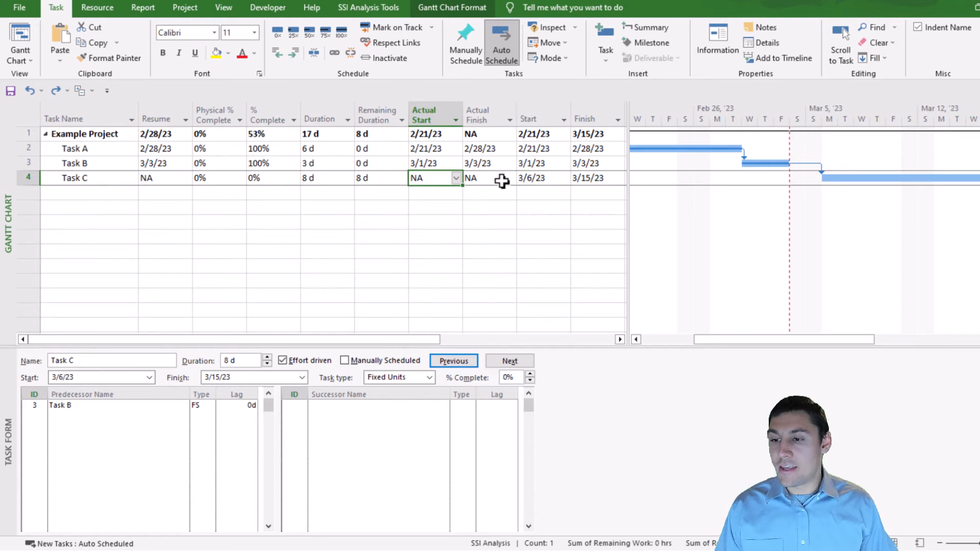
- Set Task C's Start to 3/8/23, moving the task while keeping its link to Task B
left_click(538, 180)
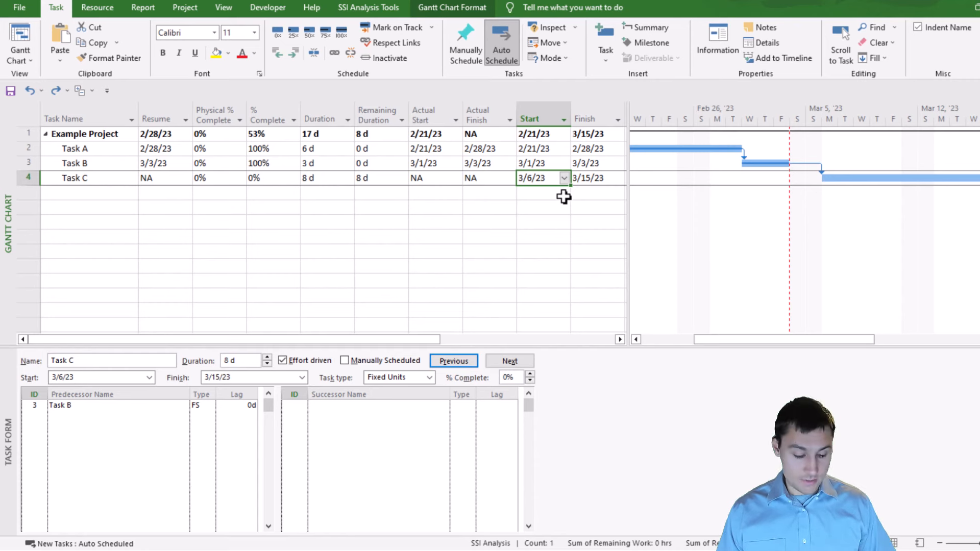
type("3/")
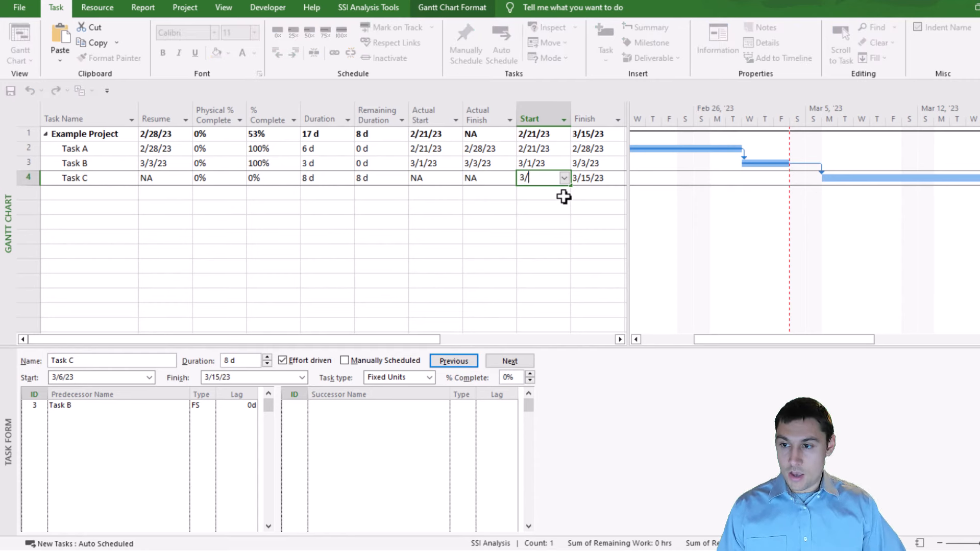
type("8/23")
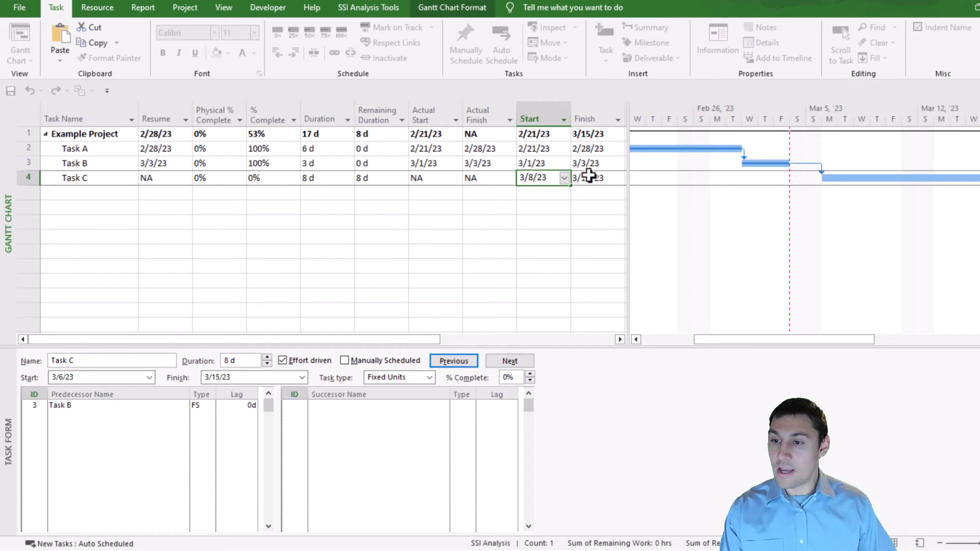
key("Return")
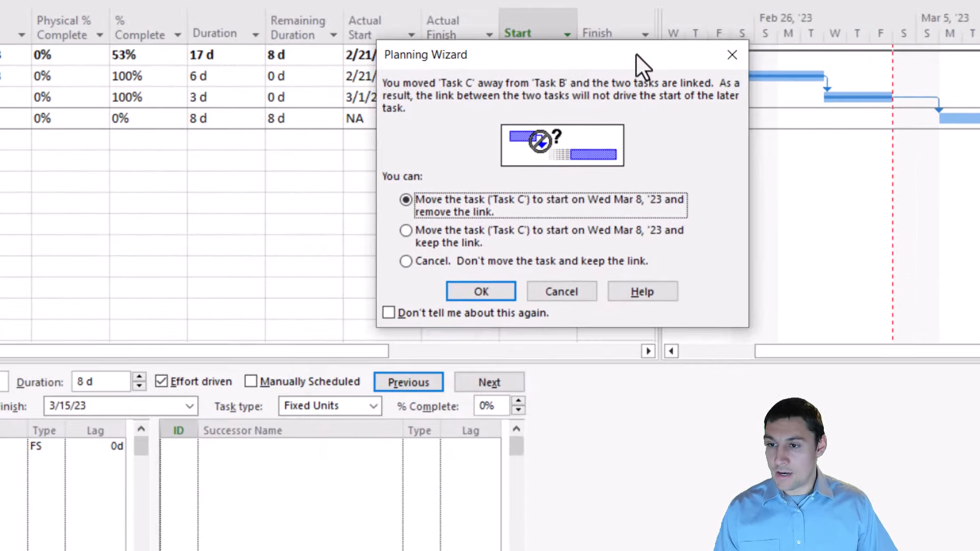
left_click_drag(658, 29, 657, 29)
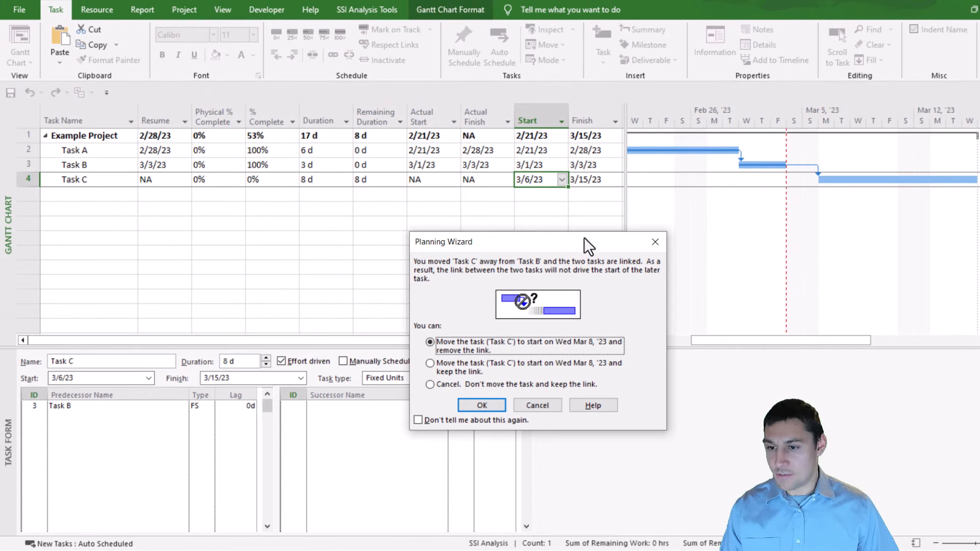
left_click_drag(584, 238, 616, 118)
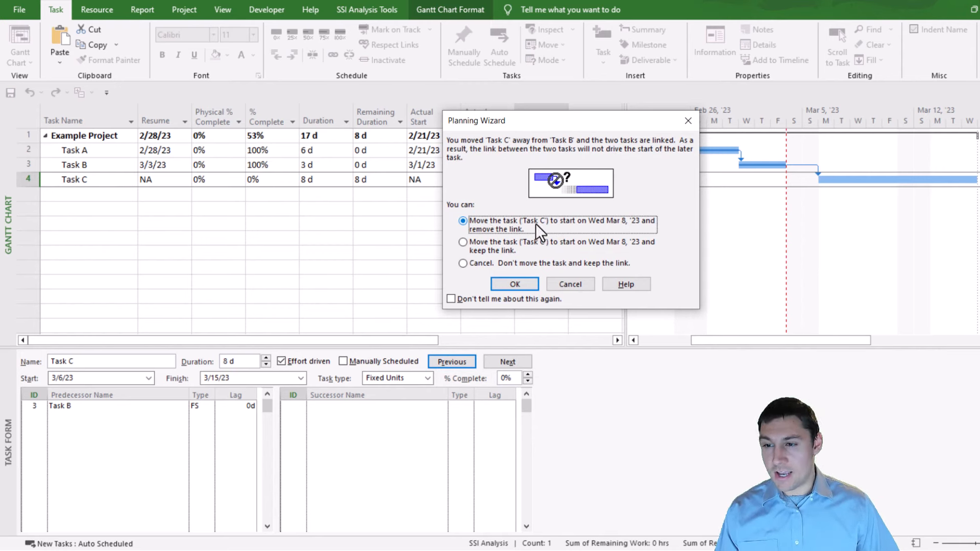
left_click(491, 244)
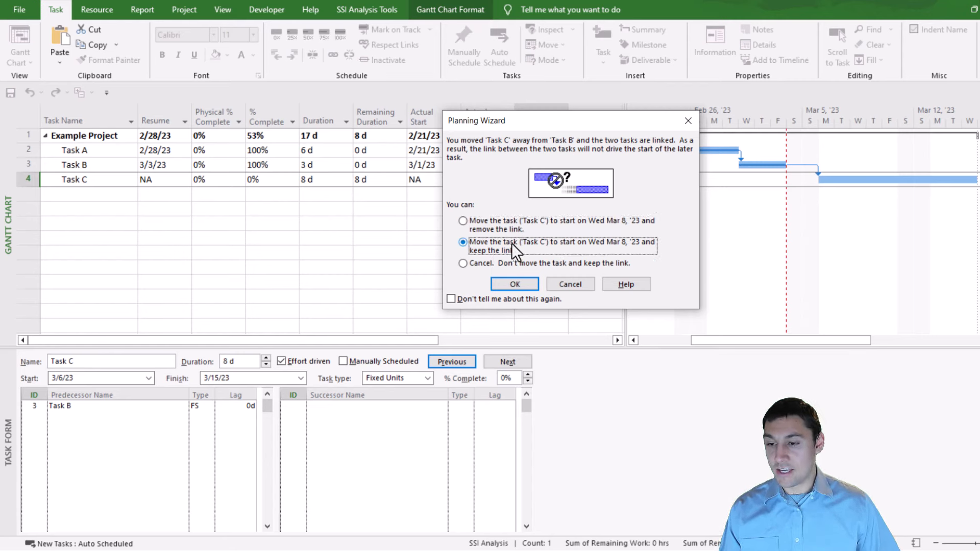
left_click(495, 264)
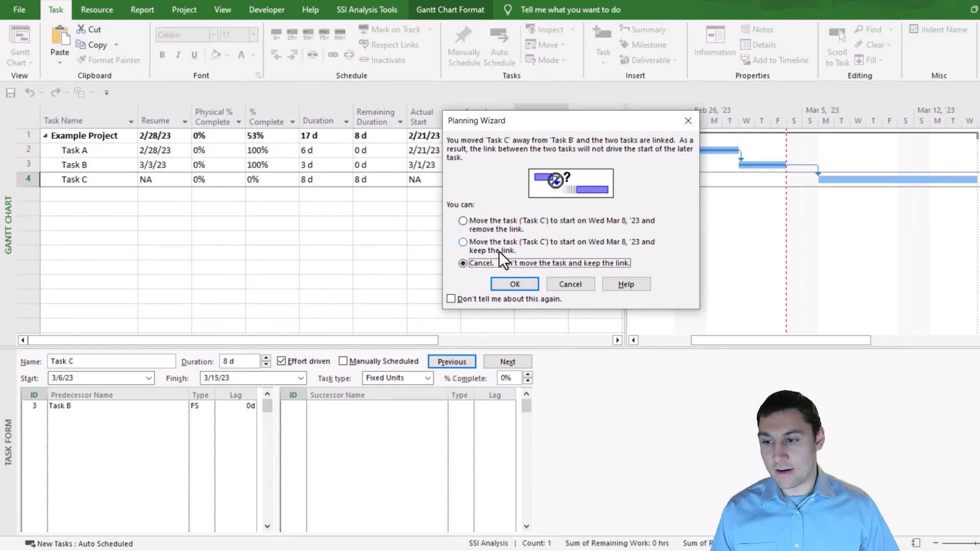
left_click(502, 246)
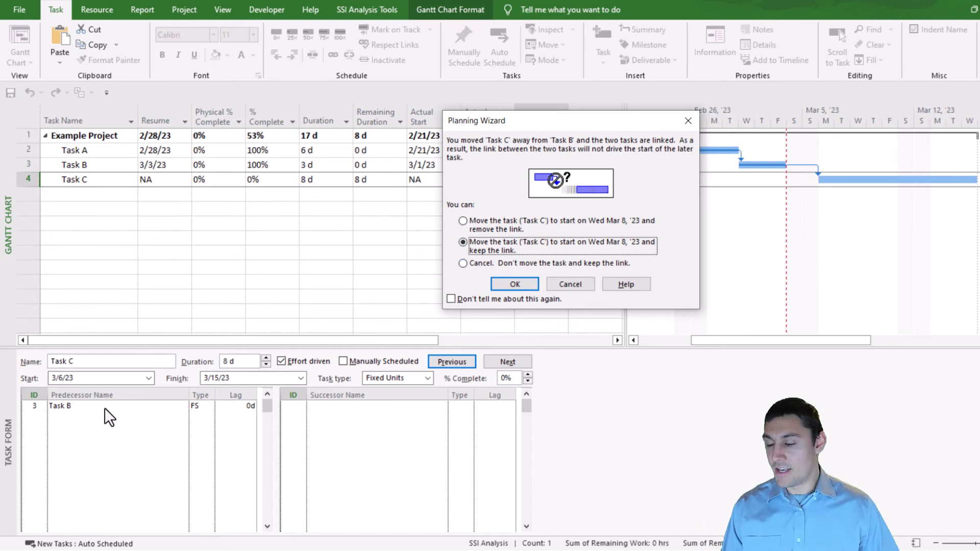
left_click_drag(536, 129, 568, 202)
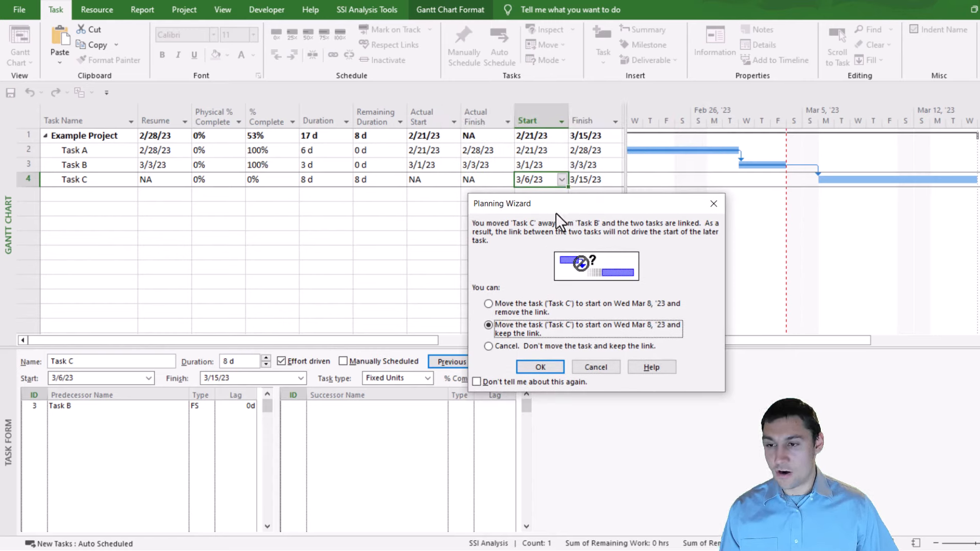
left_click(551, 369)
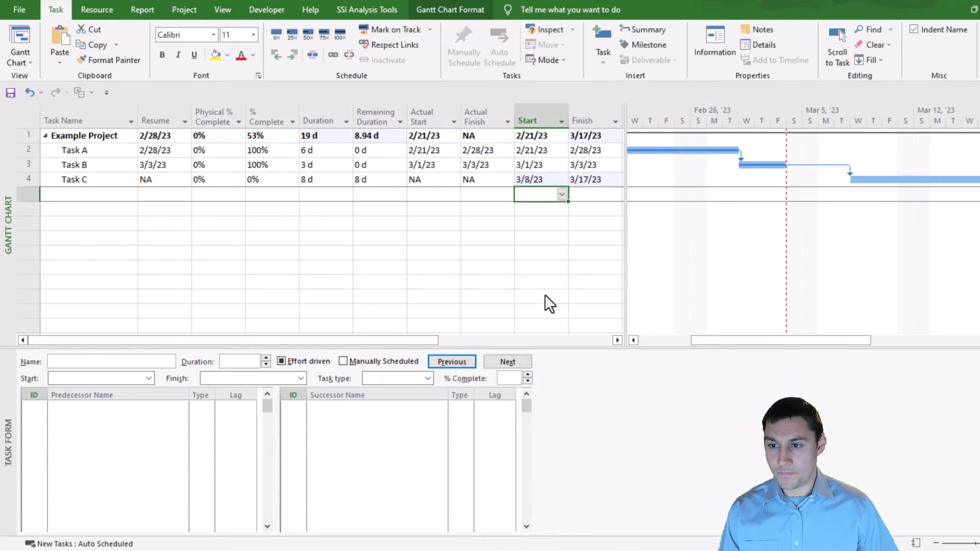
- Insert a Constraint Date column before Start and widen the table area to show the columns through Predecessors
left_click(532, 106)
key("Insert")
type("co")
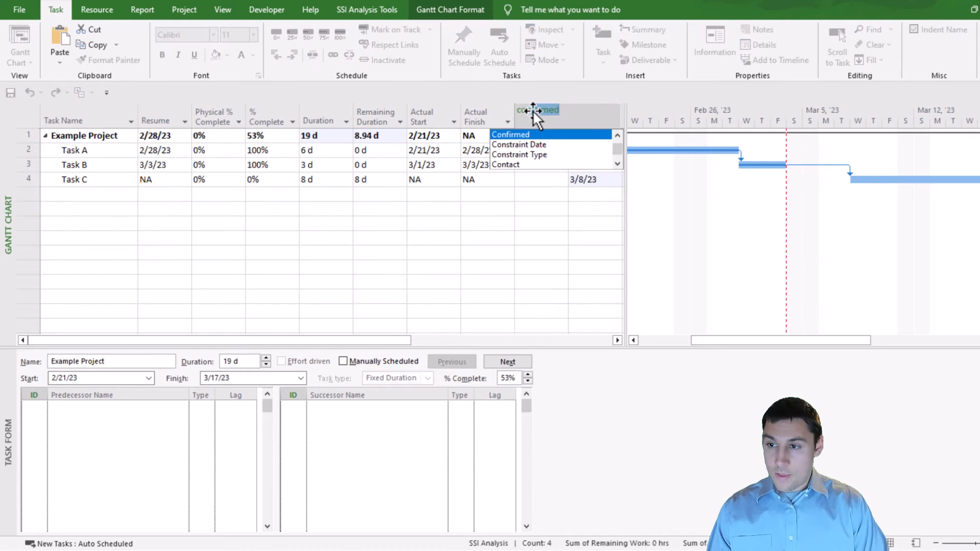
type("ns")
key("Down")
key("Up")
key("Return")
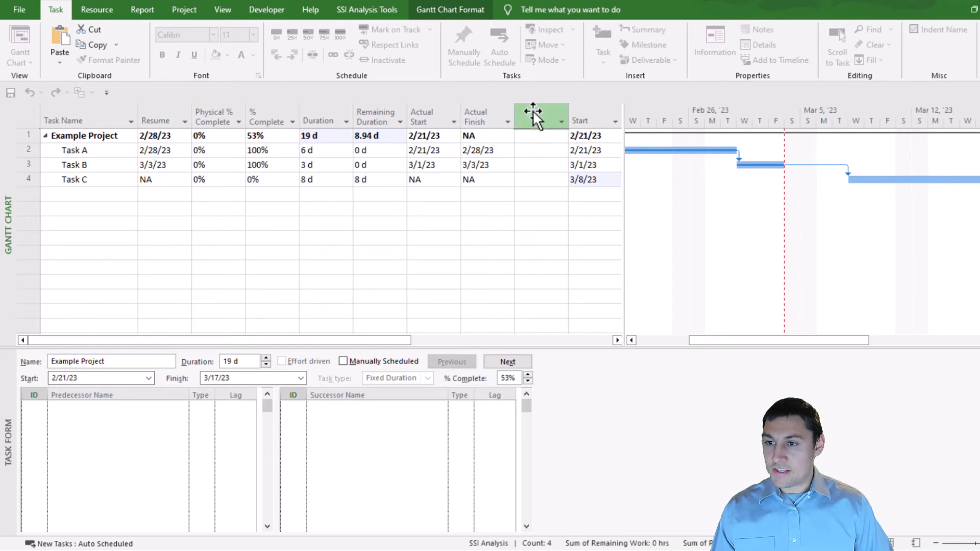
left_click_drag(622, 180, 740, 200)
left_click(537, 182)
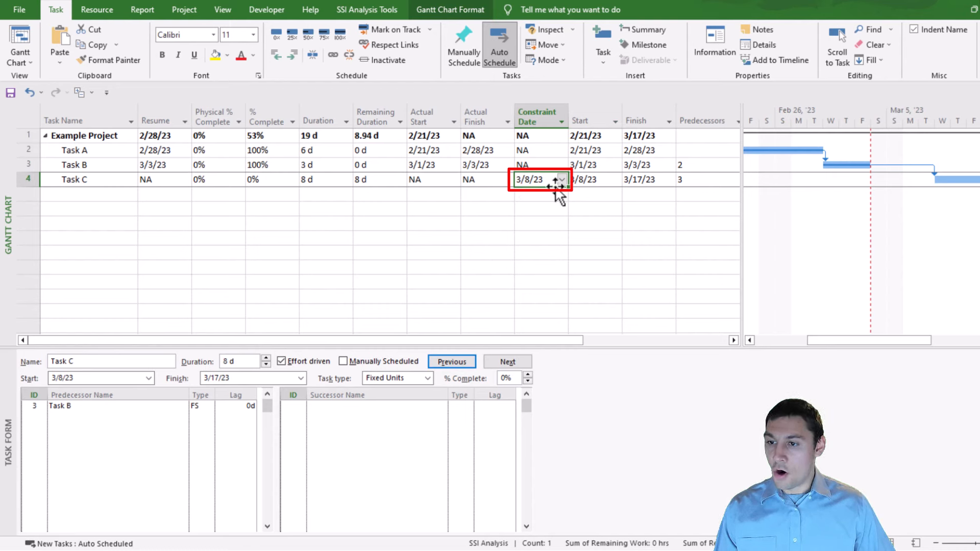
- Insert a Constraint Type column before Constraint Date and check Task C's constraint type
left_click(539, 112)
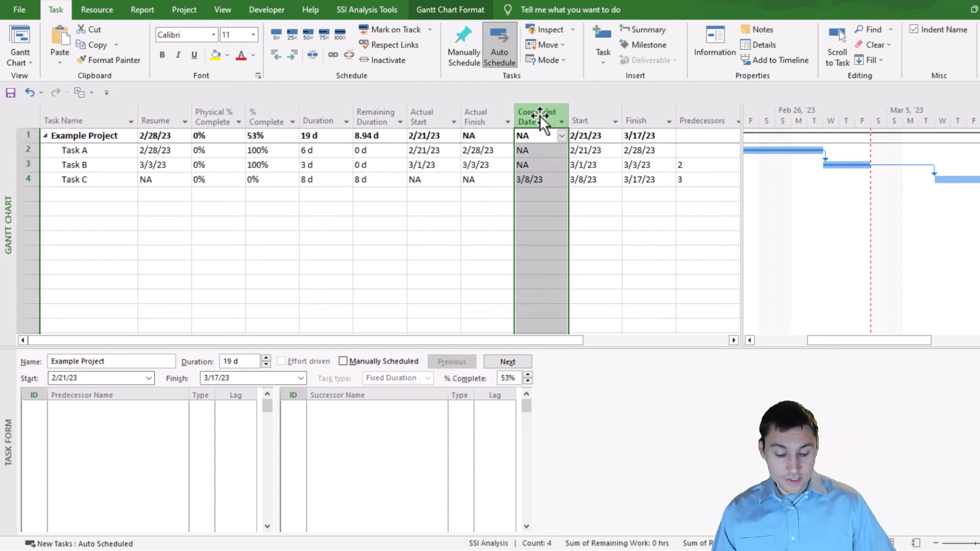
left_click(539, 115)
type("conf")
key("Down")
key("Down")
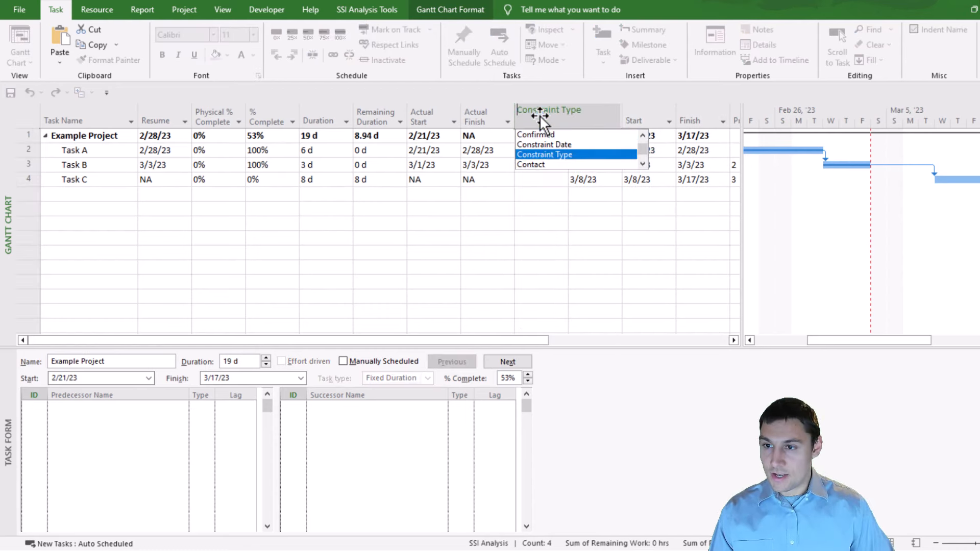
key("Return")
left_click(559, 181)
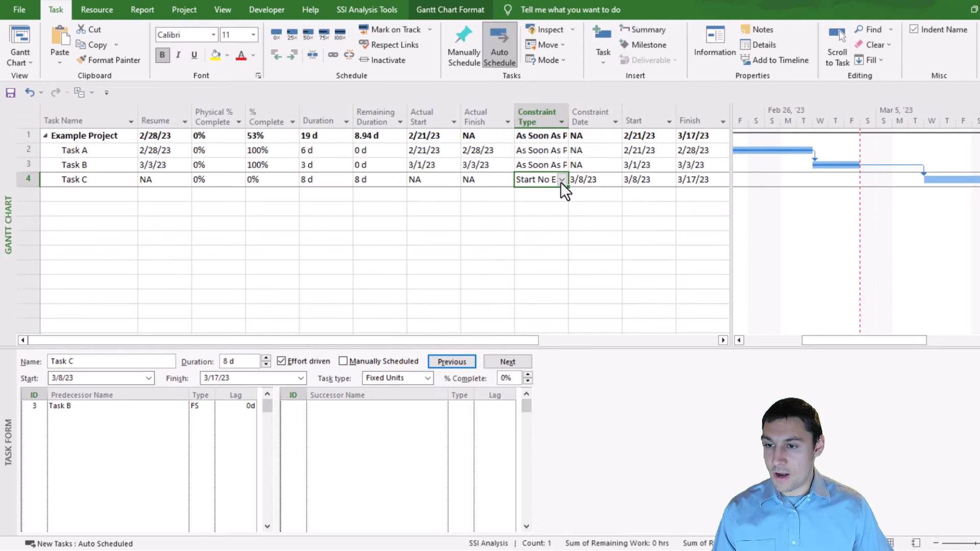
- Compare Task C's Start with its constraint fields and clear its Constraint Date
left_click(647, 182)
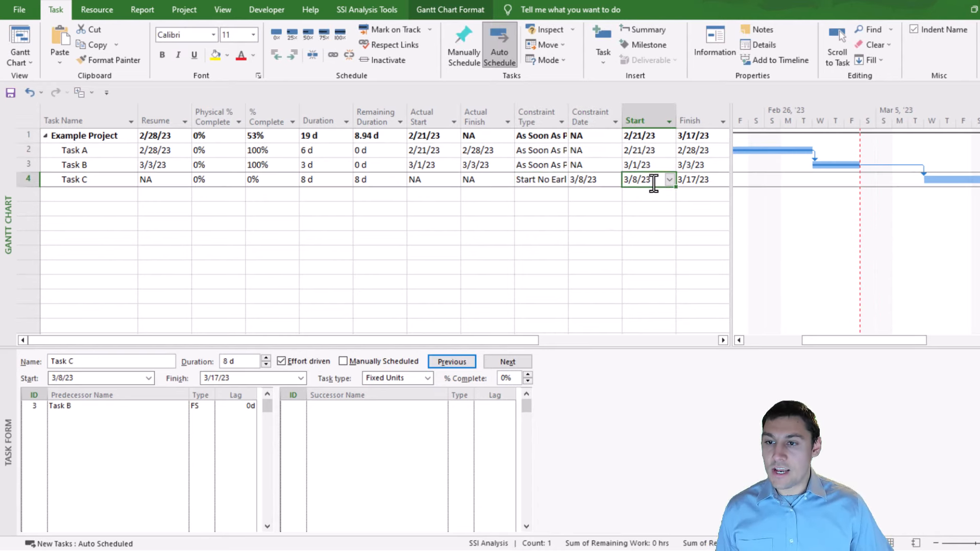
left_click(561, 179)
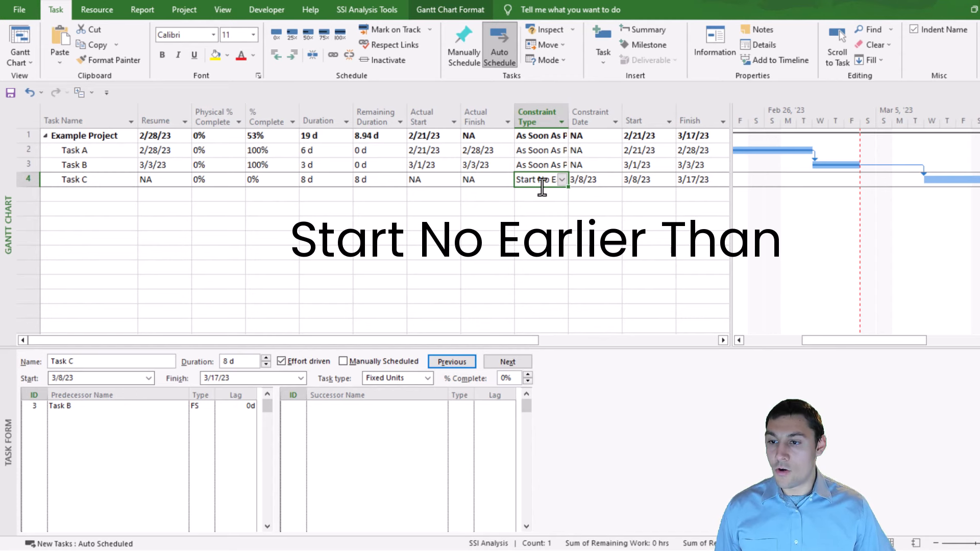
left_click(590, 181)
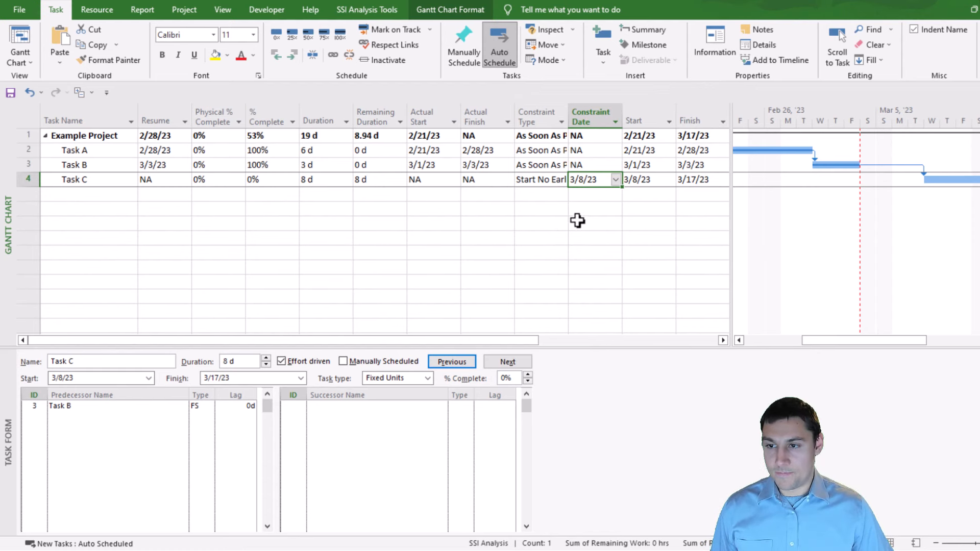
left_click(548, 181)
left_click(596, 180)
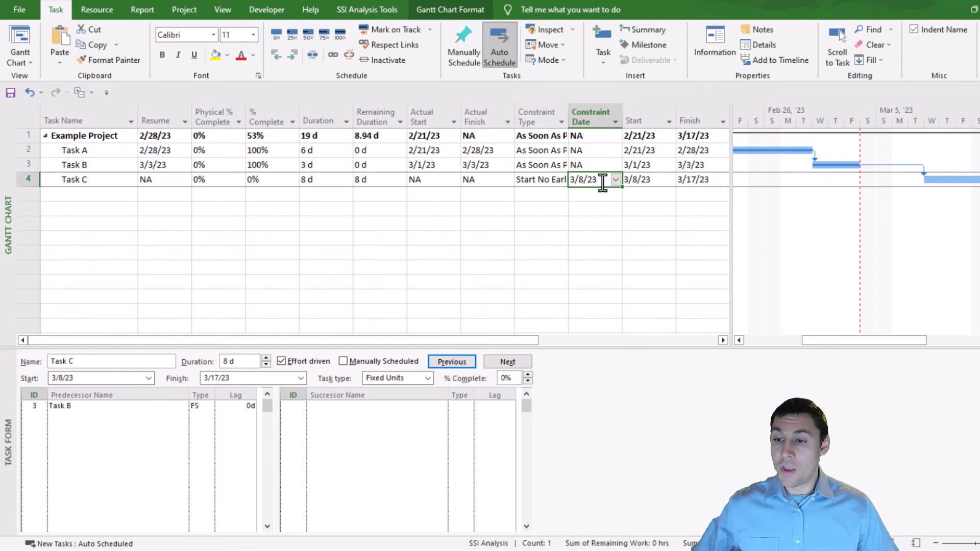
key("Delete")
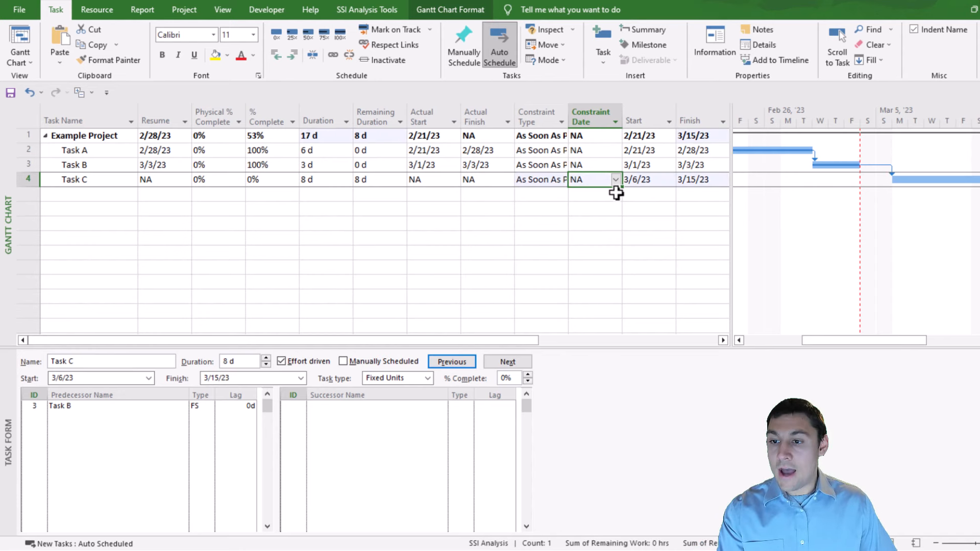
left_click(662, 180)
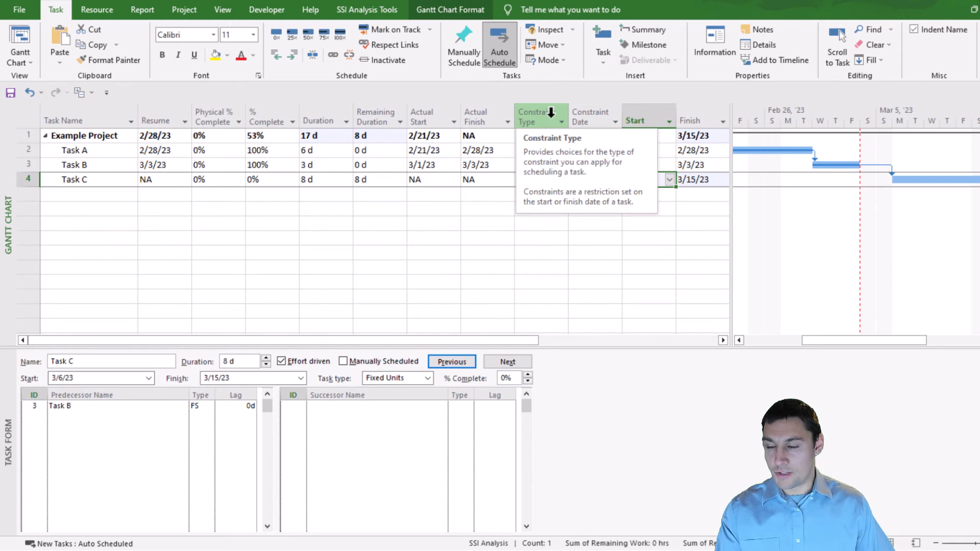
- Constrain Task C to Start No Earlier Than with a Constraint Date of 3/8/23
left_click(558, 179)
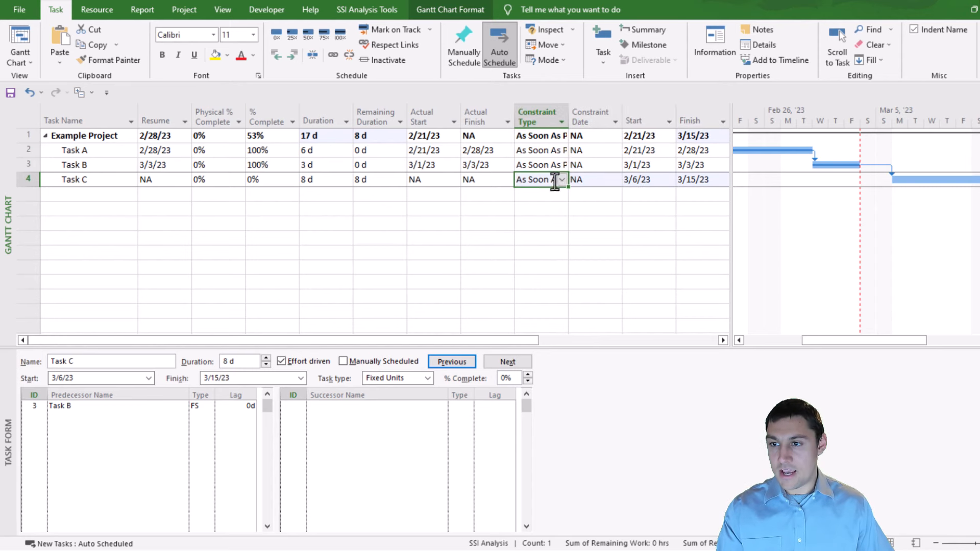
left_click(560, 179)
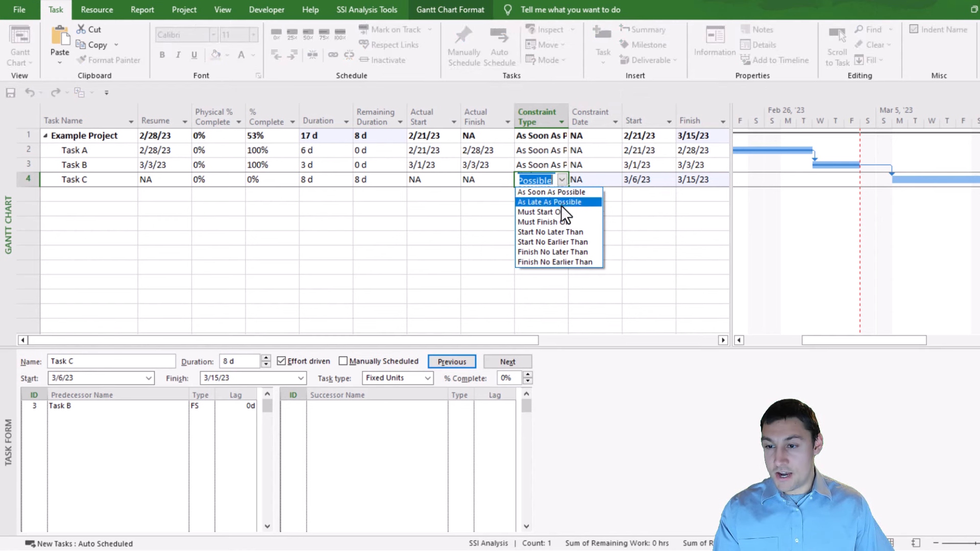
left_click(553, 242)
left_click(586, 183)
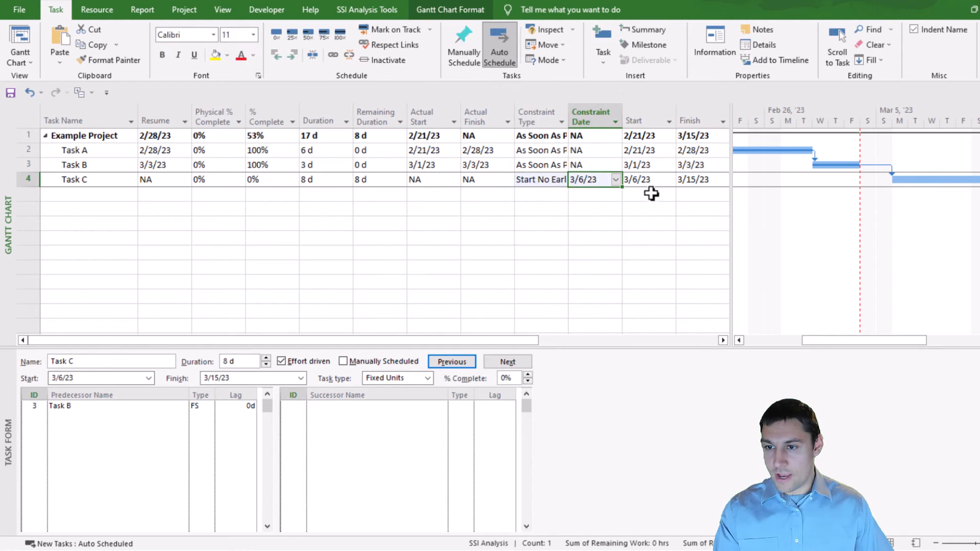
type("3/")
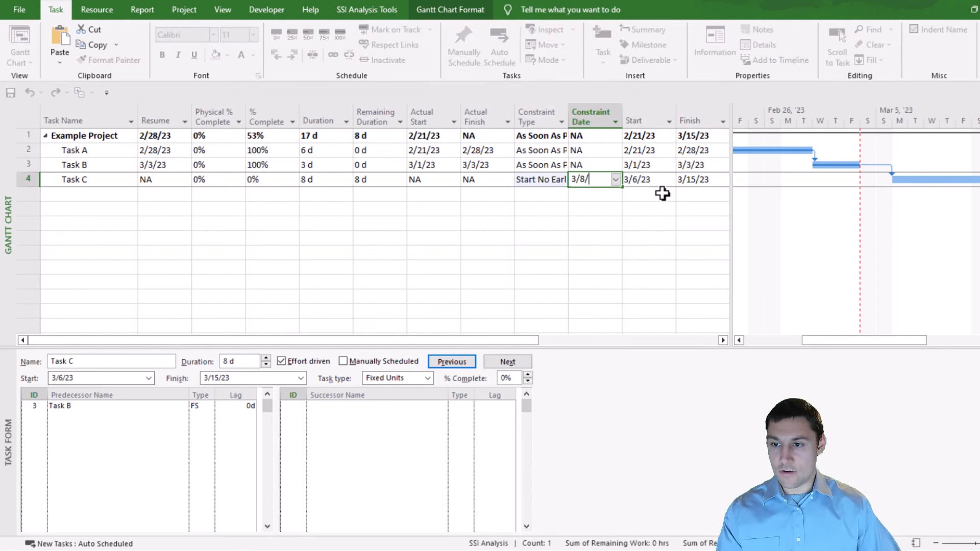
key("Return")
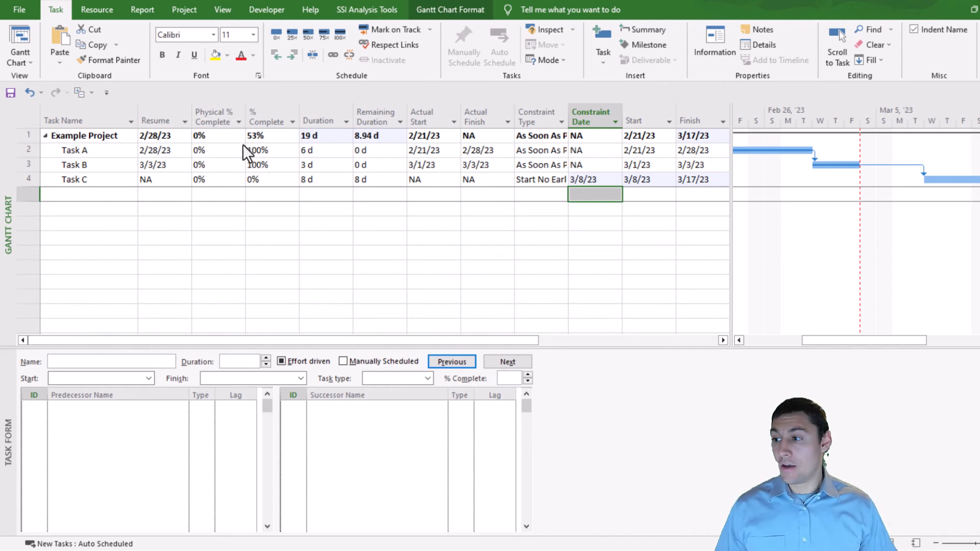
left_click(103, 179)
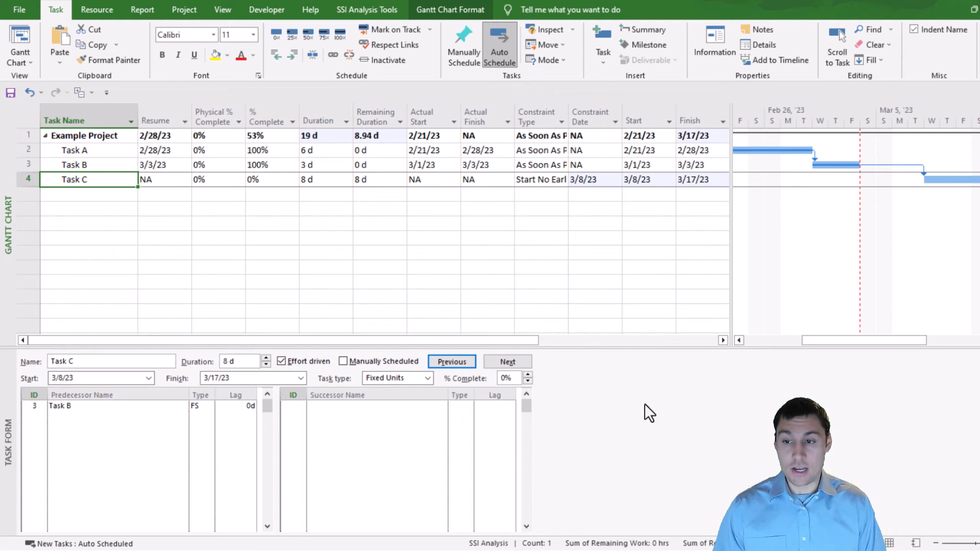
left_click(123, 180)
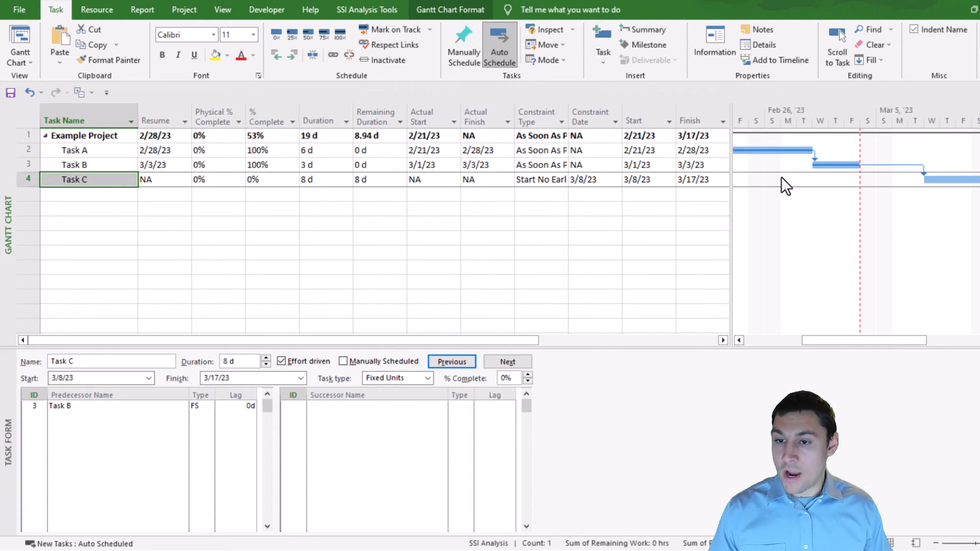
left_click(701, 179)
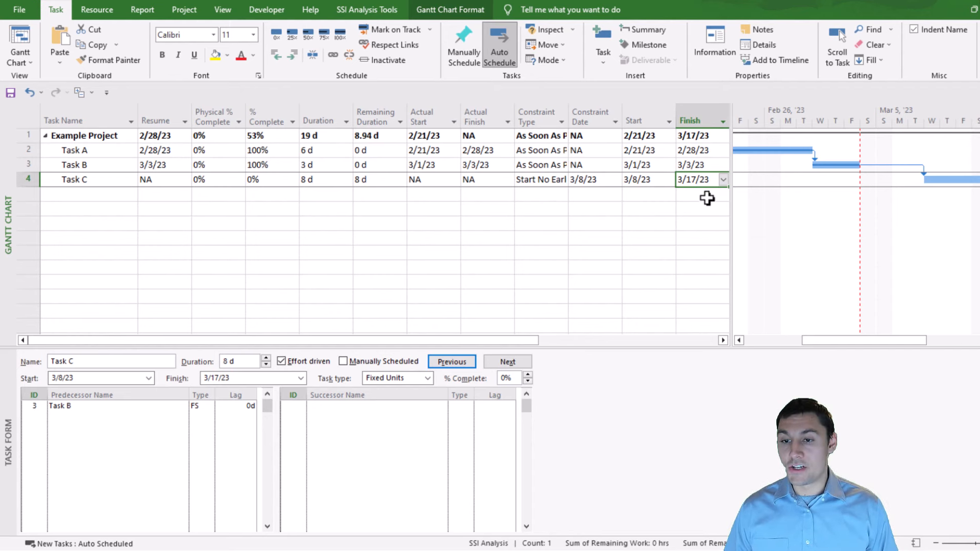
key("ctrl+z")
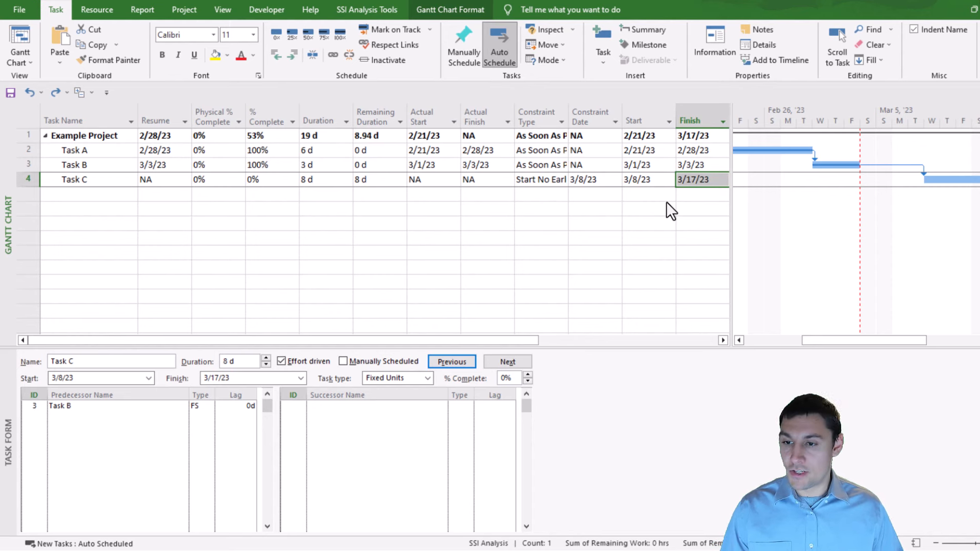
- Enter 3/15/23 directly as Task C's Finish date
left_click(644, 180)
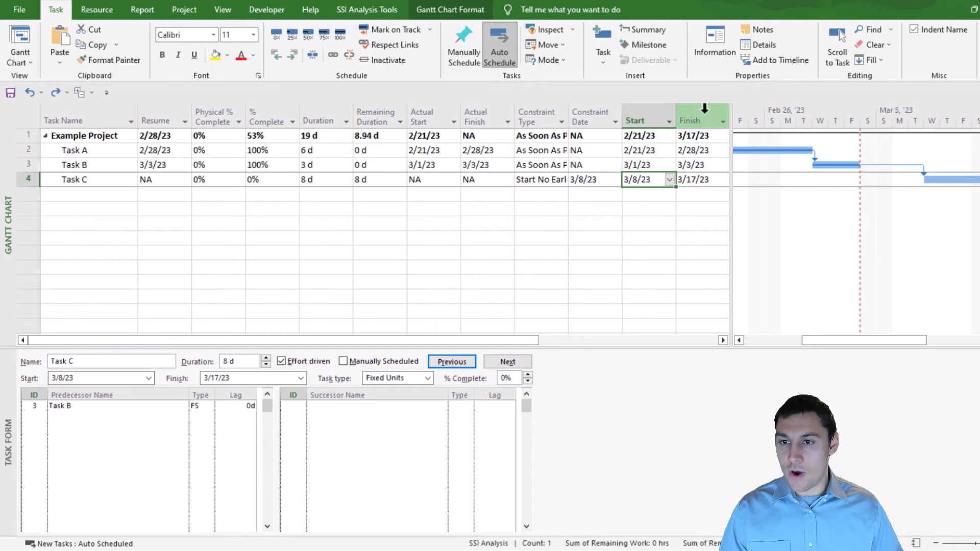
left_click(708, 184)
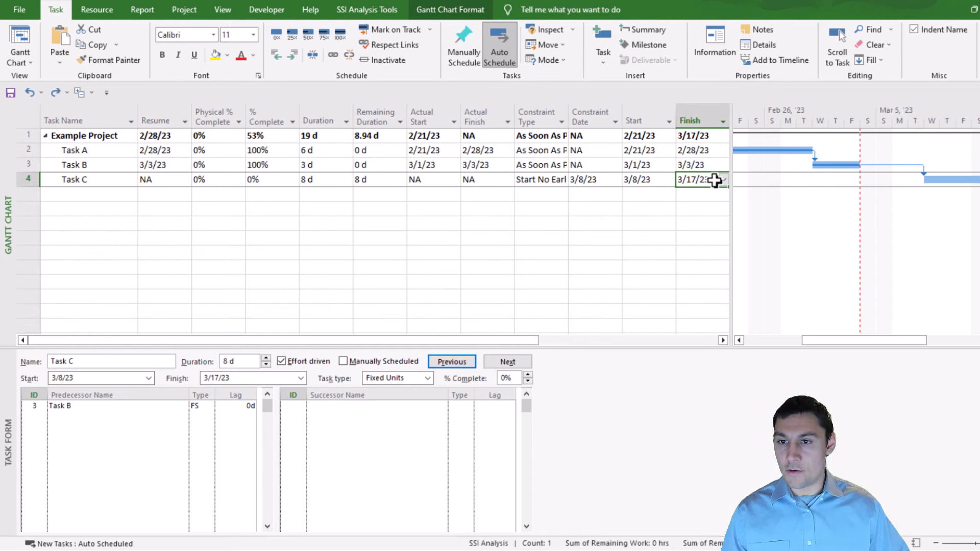
type("3/")
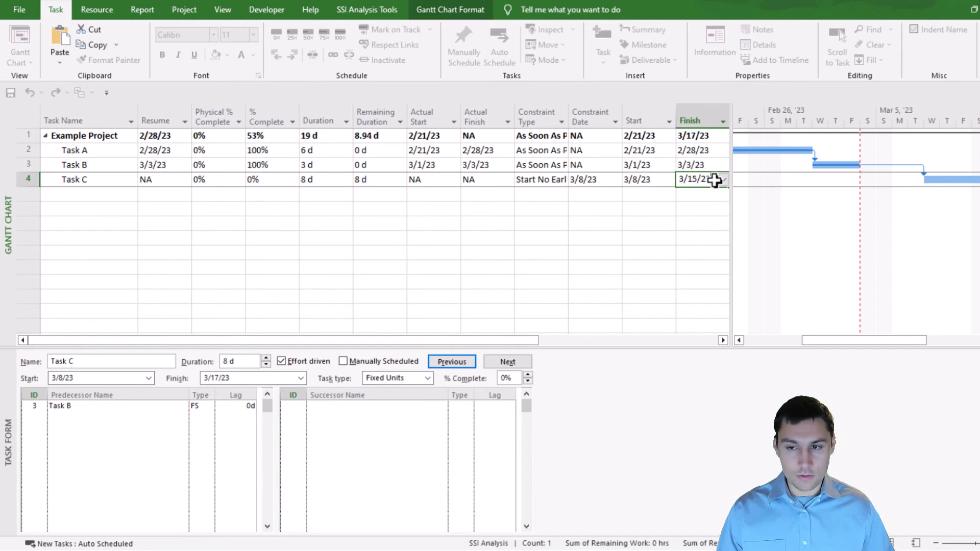
type("15/23")
key("Return")
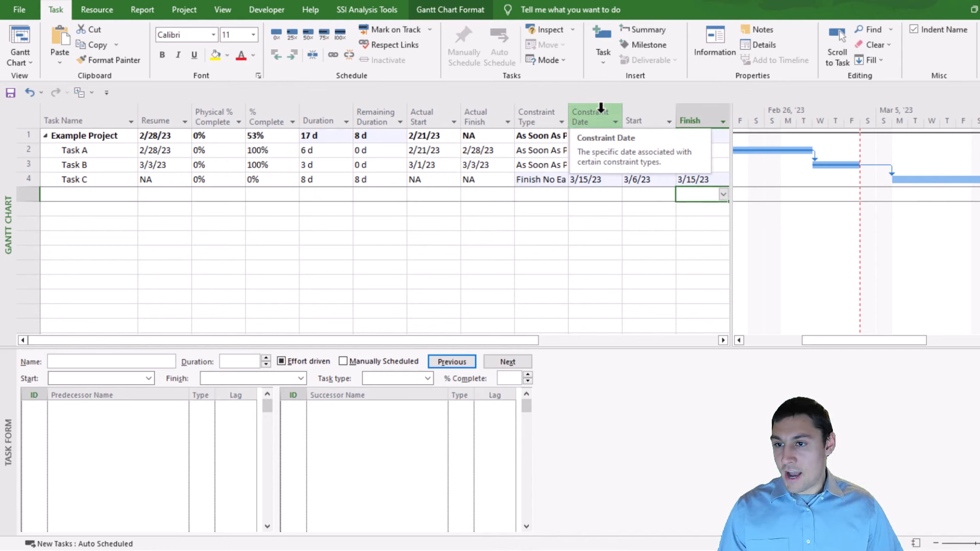
- Widen the Constraint Type column and the table area to examine Task C's constraint type, Constraint Date, Start and Finish
left_click(551, 179)
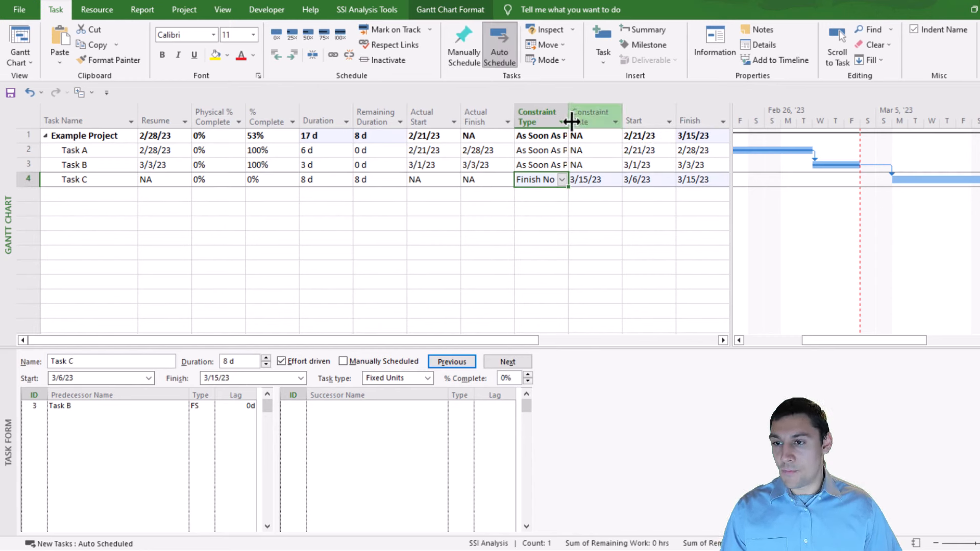
left_click_drag(569, 122, 616, 122)
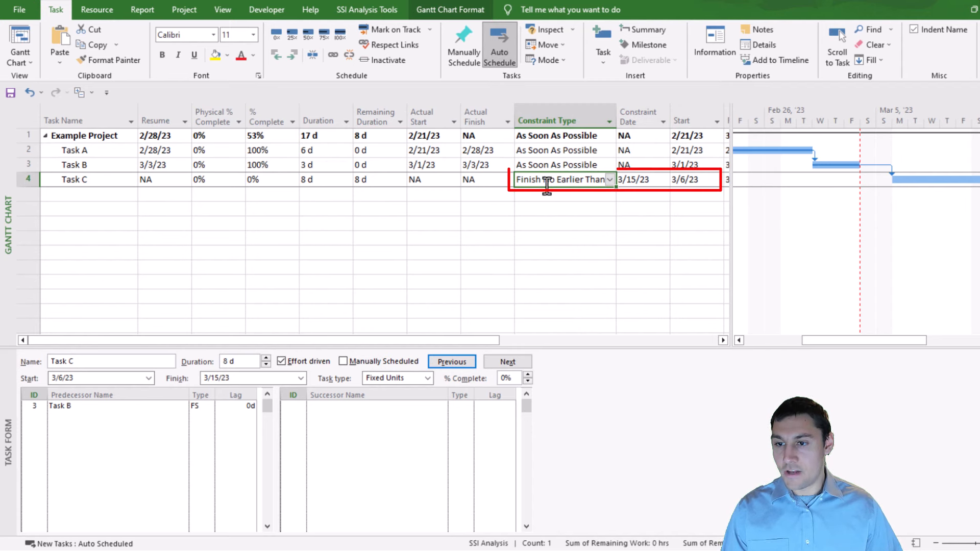
left_click(642, 181)
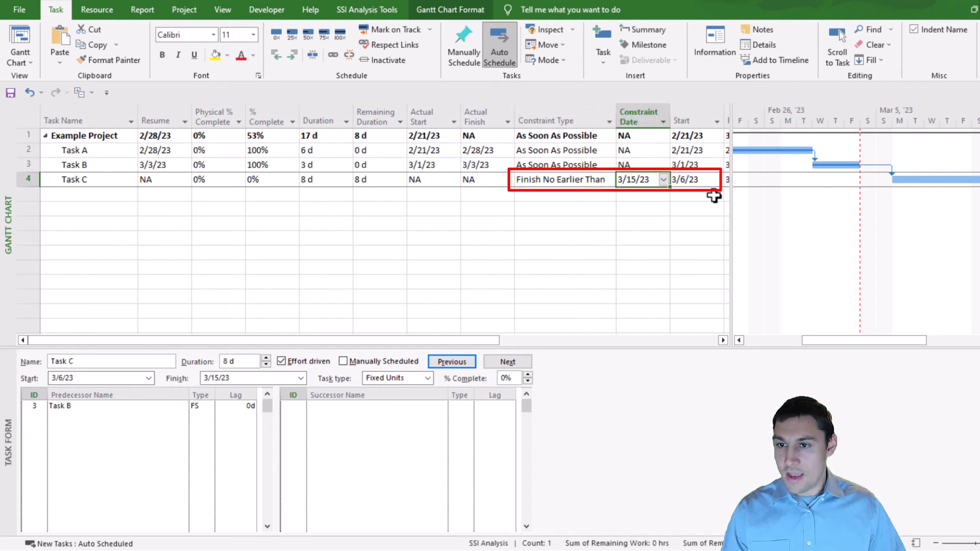
left_click_drag(729, 186, 780, 190)
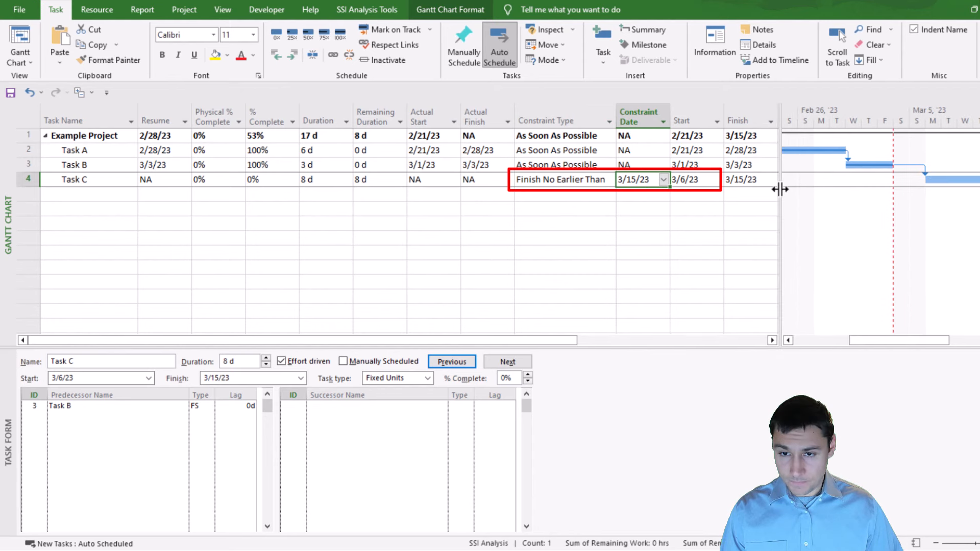
left_click(692, 177)
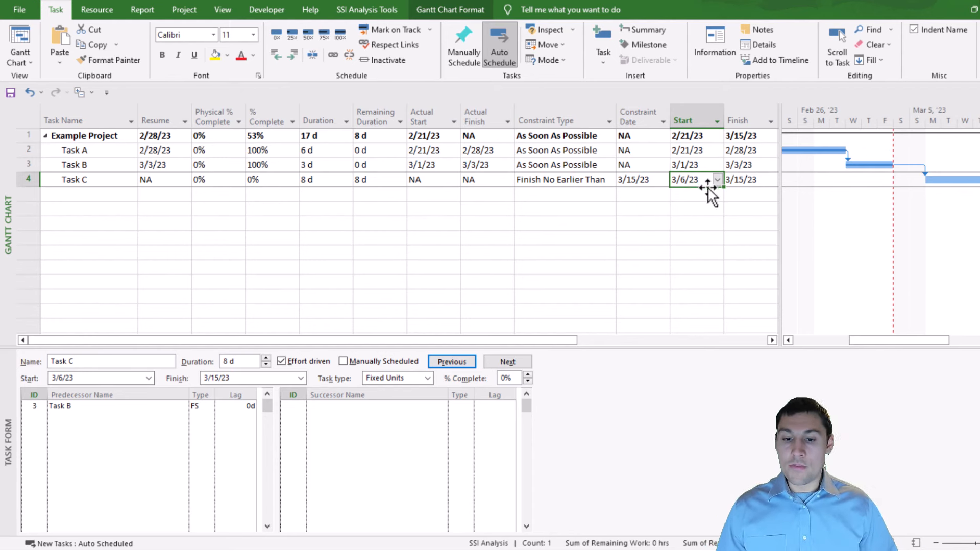
left_click_drag(883, 343, 928, 345)
left_click(735, 180)
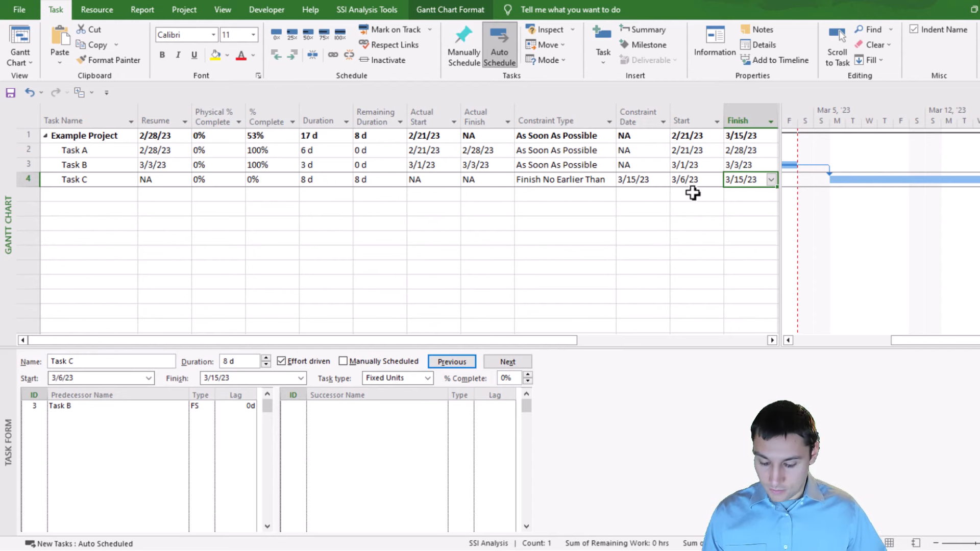
- Undo the Constraint Type column widening and the direct Finish date entry for Task C
key("F6")
key("ctrl+z")
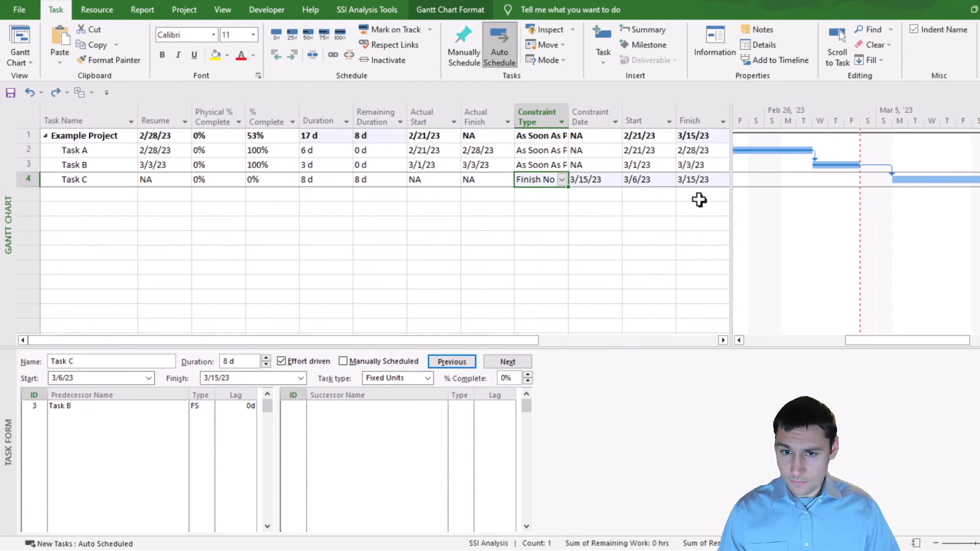
key("ctrl+z")
mouse_move(731, 198)
left_mouse_down()
mouse_move(787, 199)
mouse_move(735, 196)
left_mouse_up()
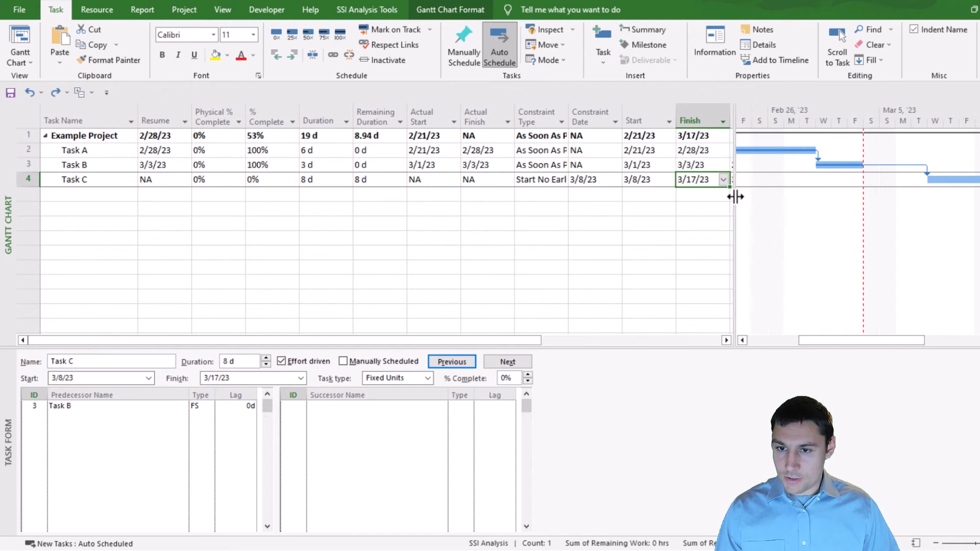
- Reduce Task C's Remaining Duration to 6 d and check its Start and Finish dates
left_click_drag(867, 340, 924, 346)
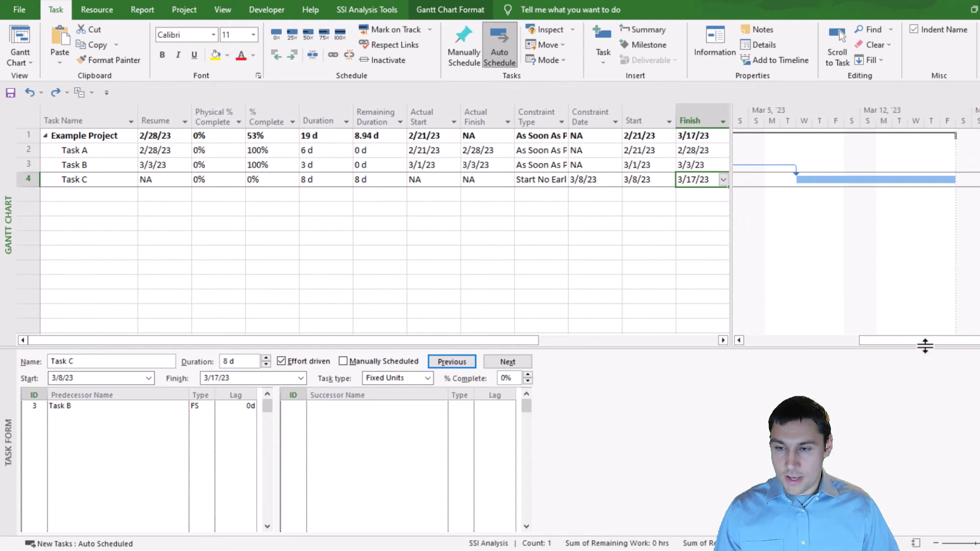
left_click(378, 181)
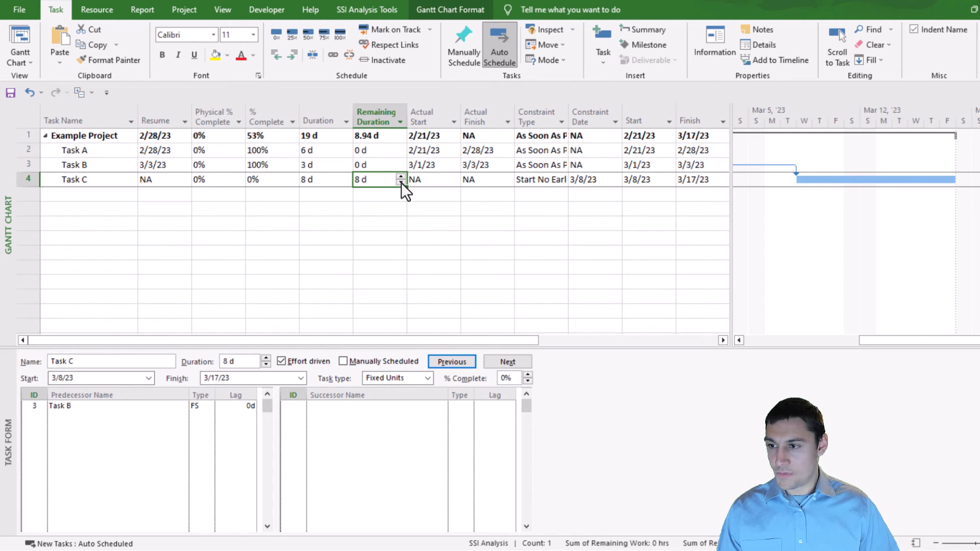
left_click(401, 183)
left_click(401, 183)
left_click(427, 180)
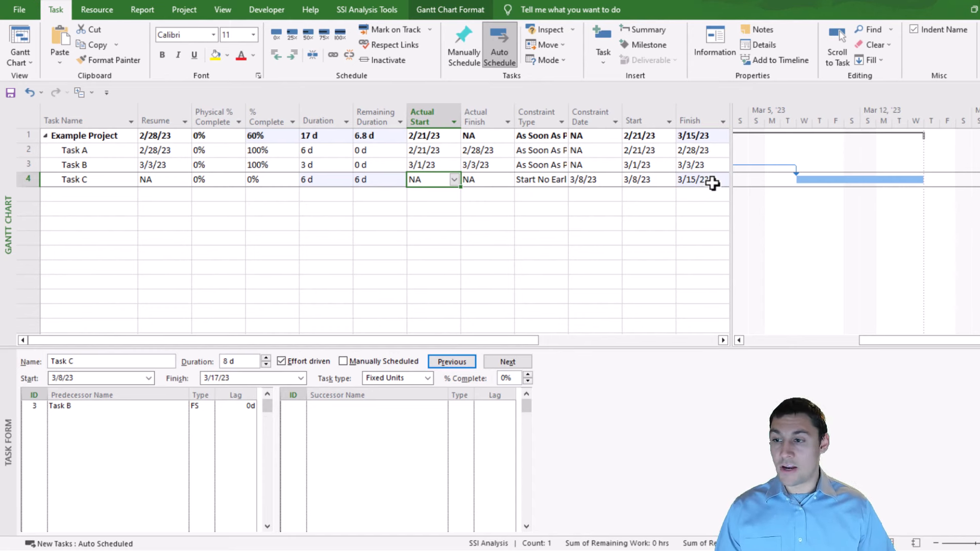
left_click(651, 180)
left_click(714, 179)
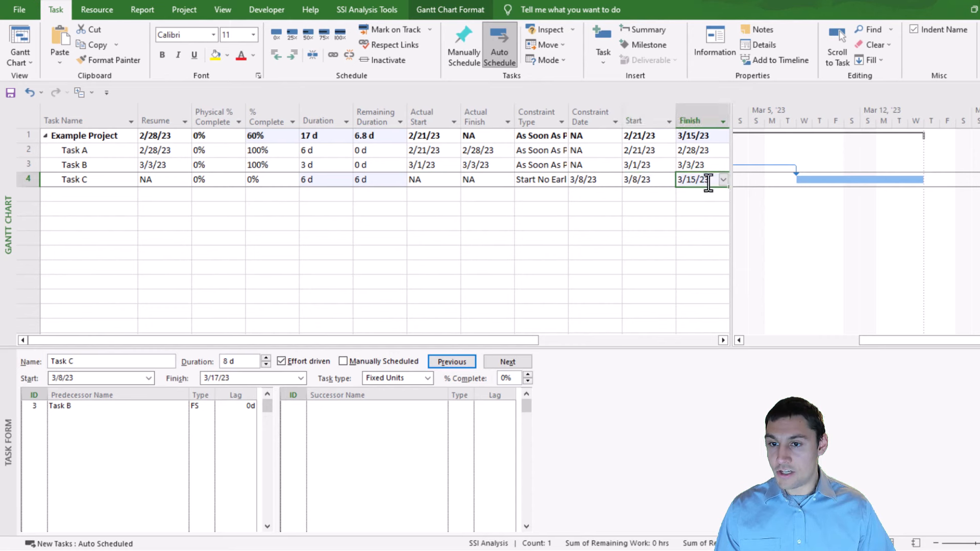
- Set Physical % Complete to 100% for Task A and Task B
left_click(256, 180)
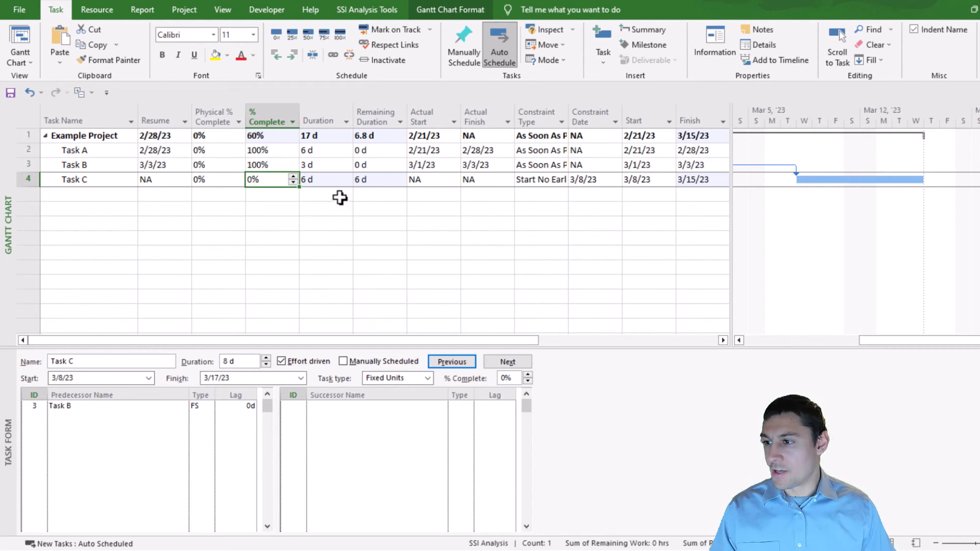
left_click(204, 151)
left_click(212, 165)
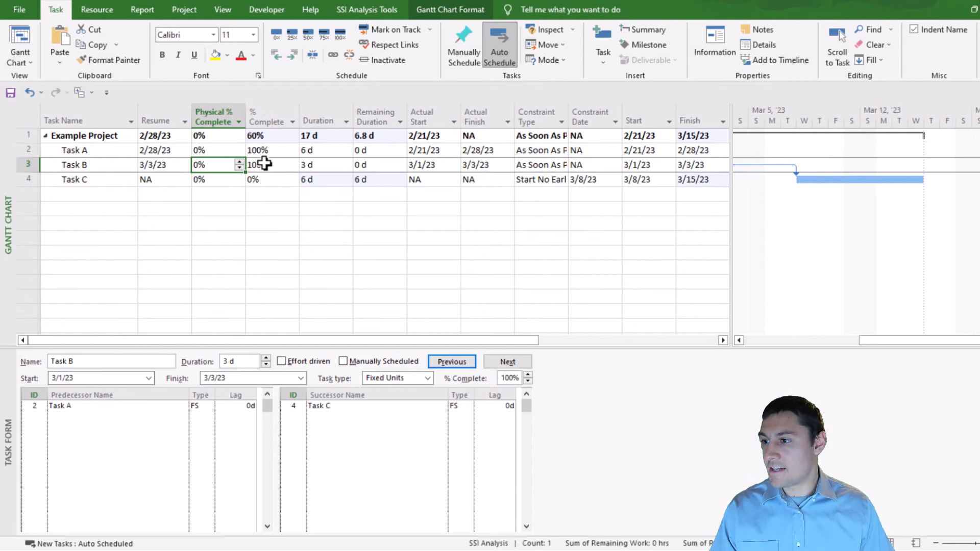
left_click_drag(908, 341, 815, 344)
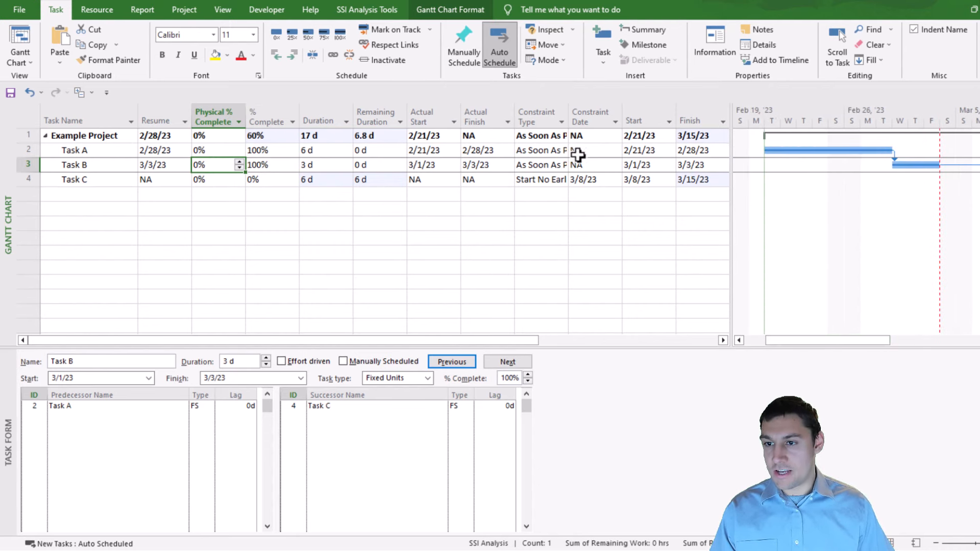
left_click(219, 151)
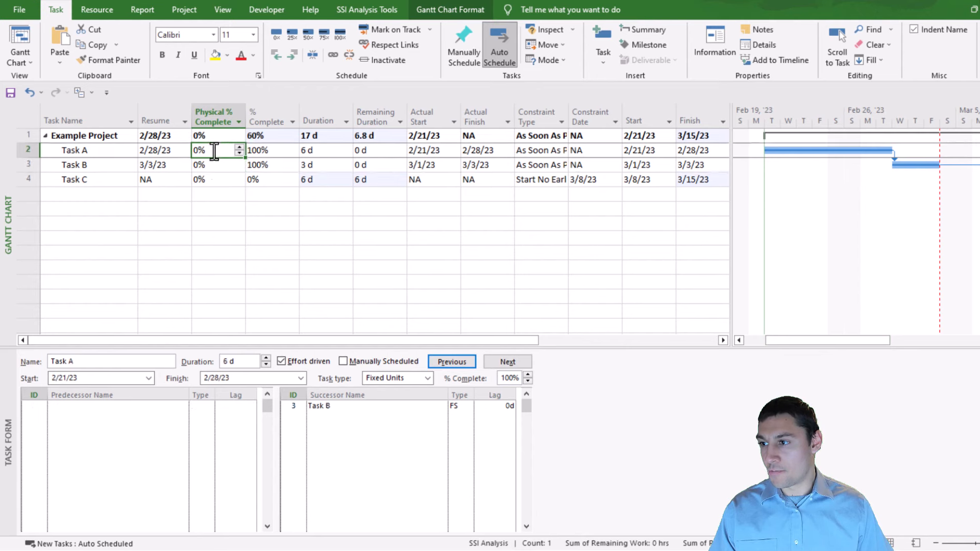
type("100")
key("Return")
type("100")
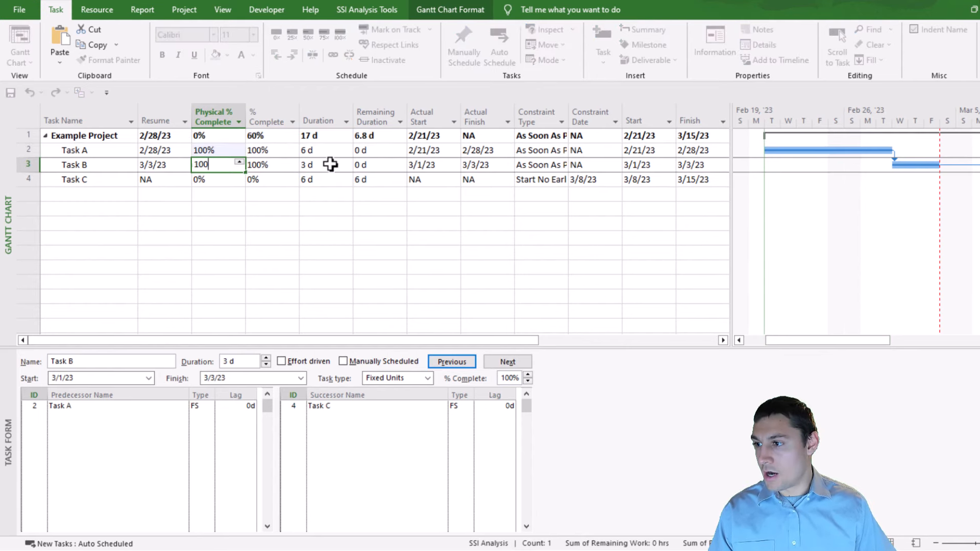
key("Return")
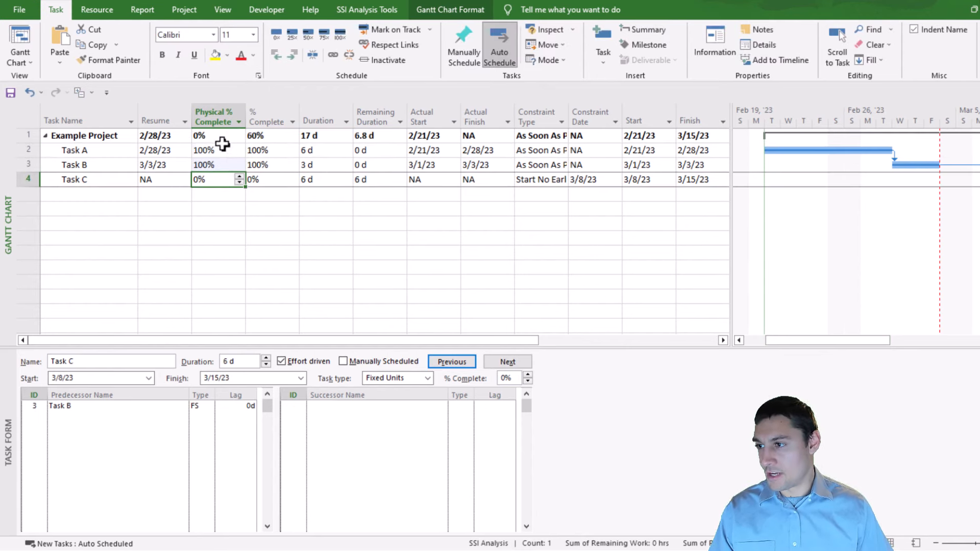